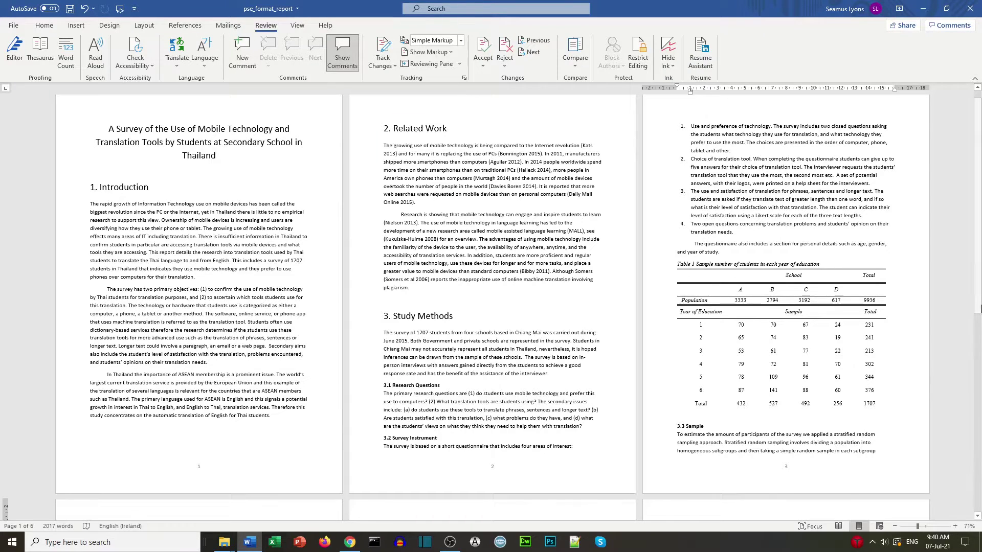
Look through the pages of the finished survey report, from the introduction to the references and back.
drag(978, 240, 979, 433)
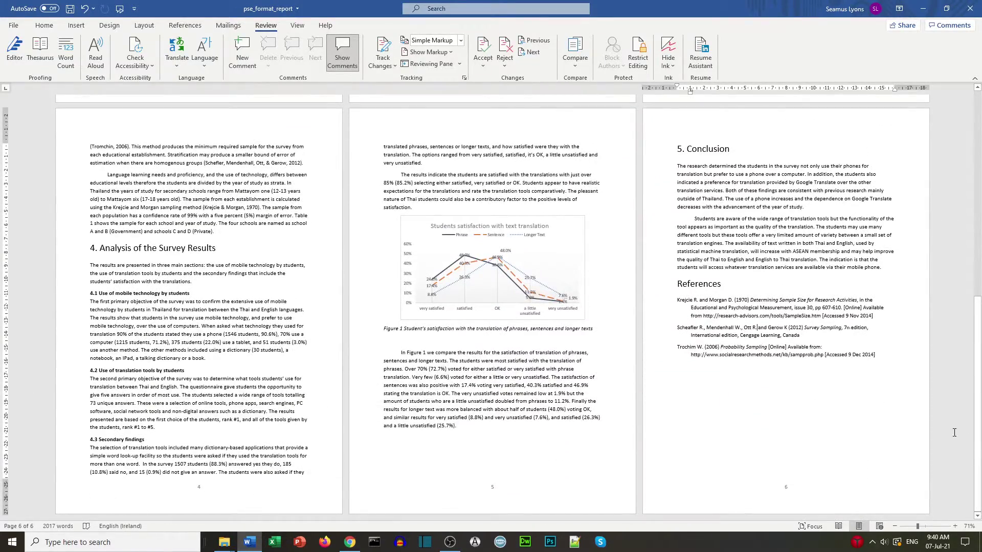
scroll(954, 432, up, 5)
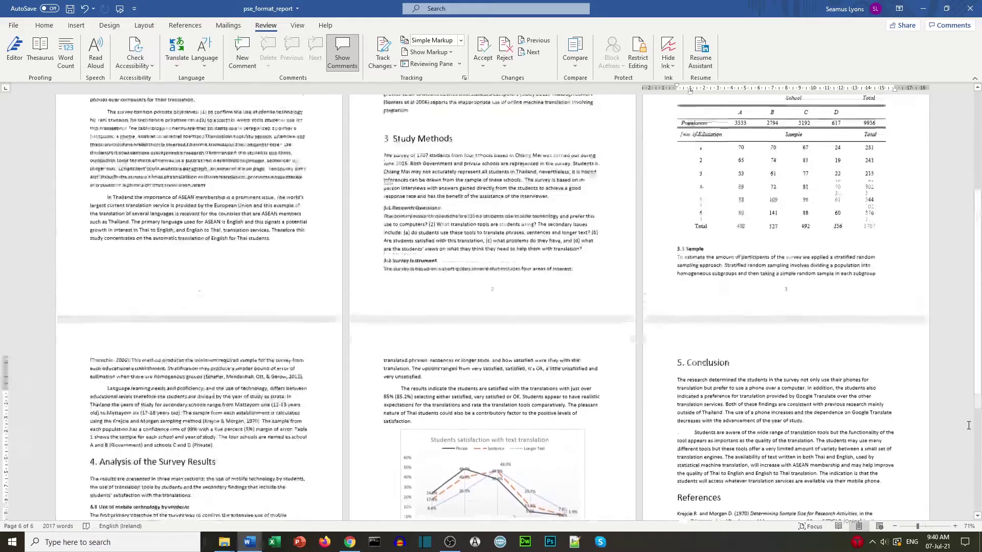
scroll(968, 426, up, 5)
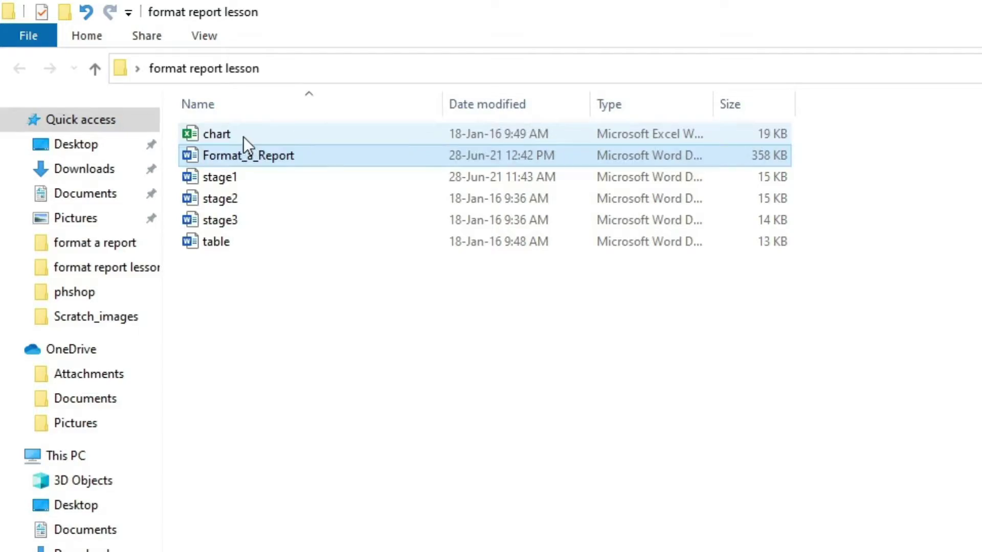
Review the source files in the format report lesson folder: chart, Format_a_Report, stage1, stage2, stage3 and table.
click(244, 135)
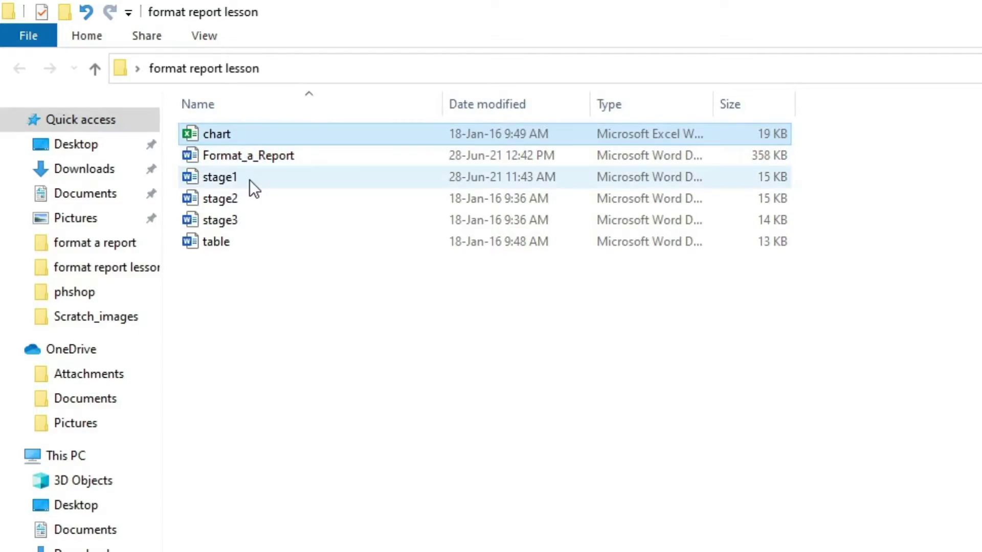
click(249, 181)
click(250, 200)
click(248, 221)
click(247, 242)
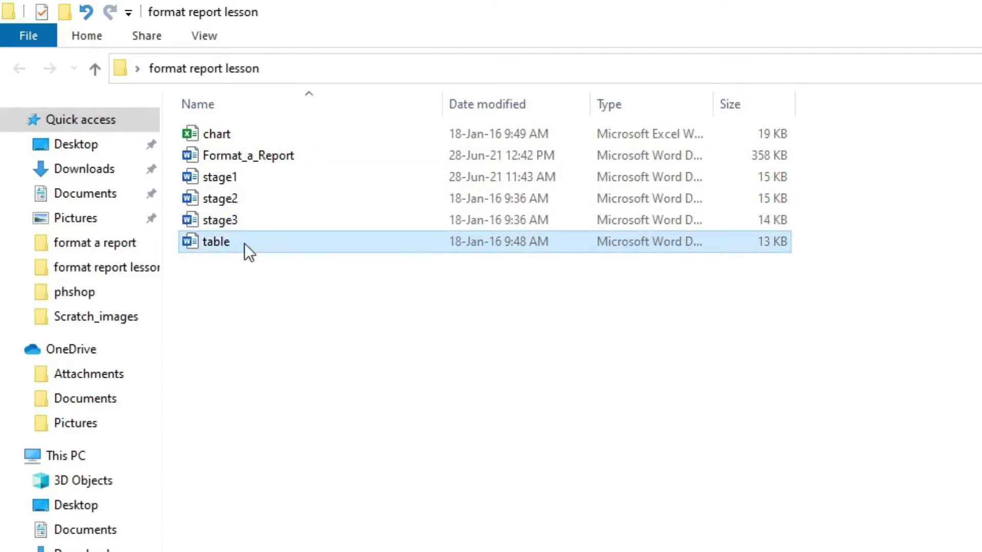
click(266, 161)
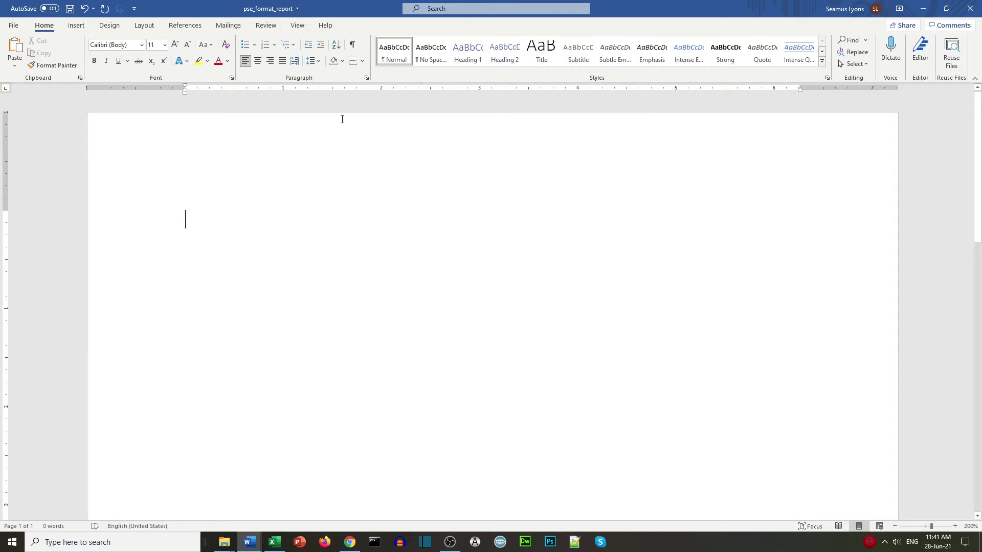
Copy the entire text of the stage1 document and paste it into the blank pse_format_report document.
mouse_move(248, 540)
click(193, 496)
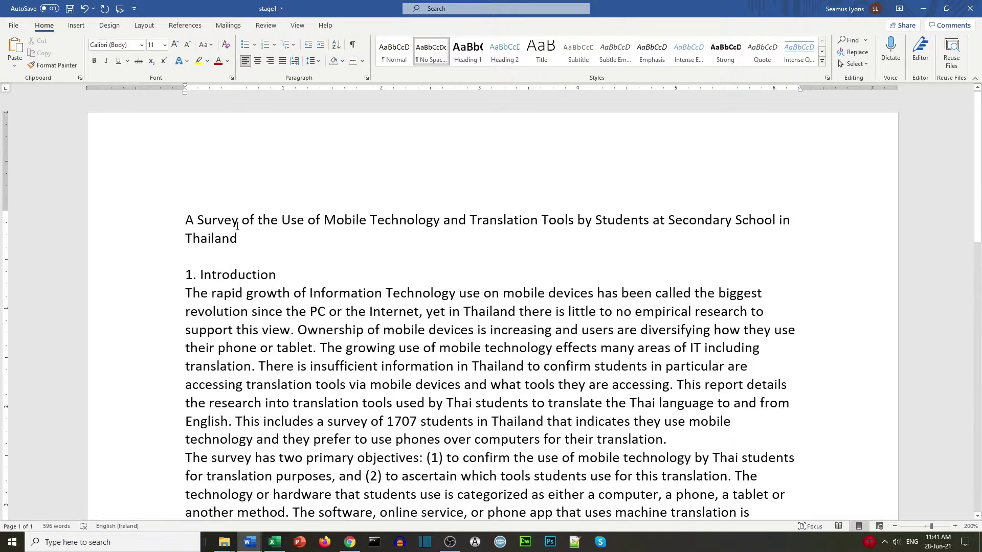
key(ctrl+a)
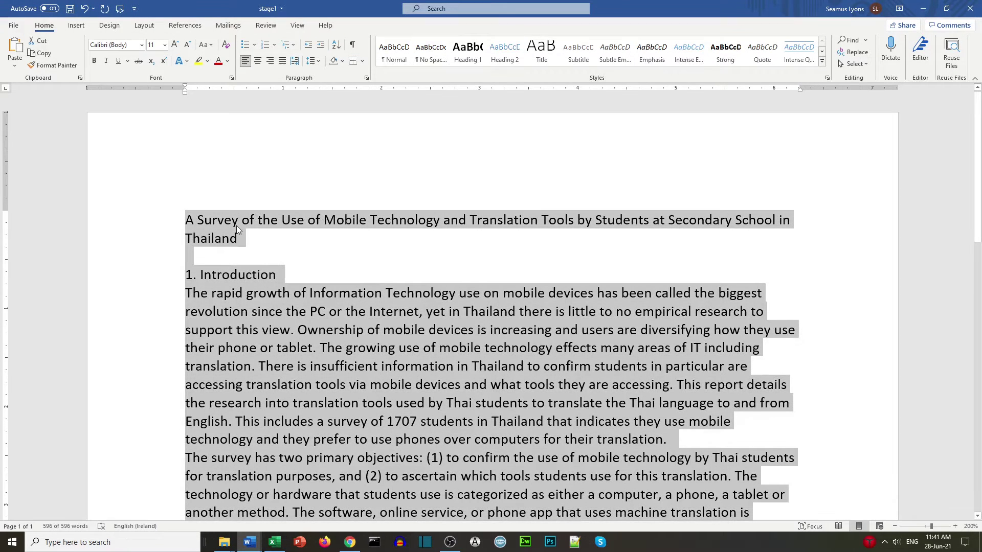
click(41, 53)
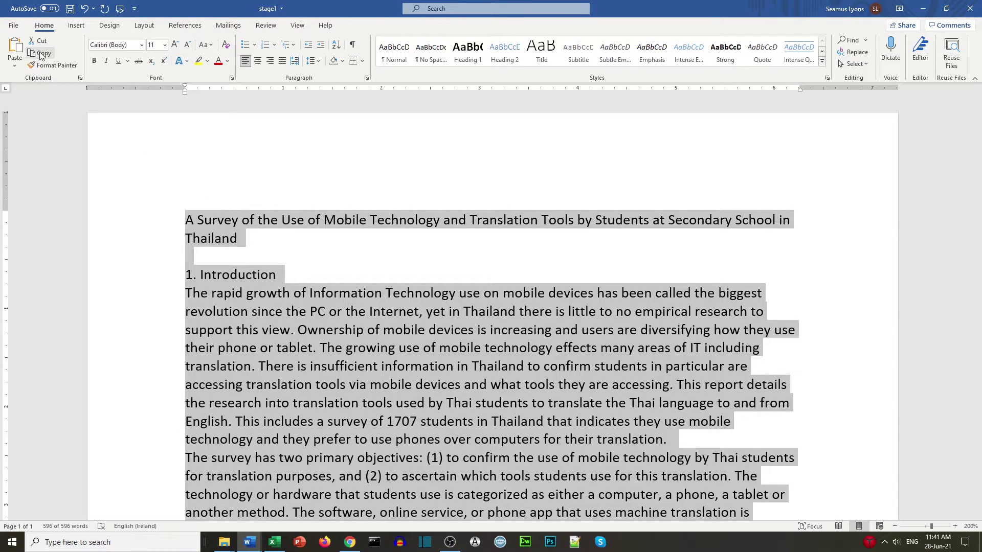
mouse_move(246, 546)
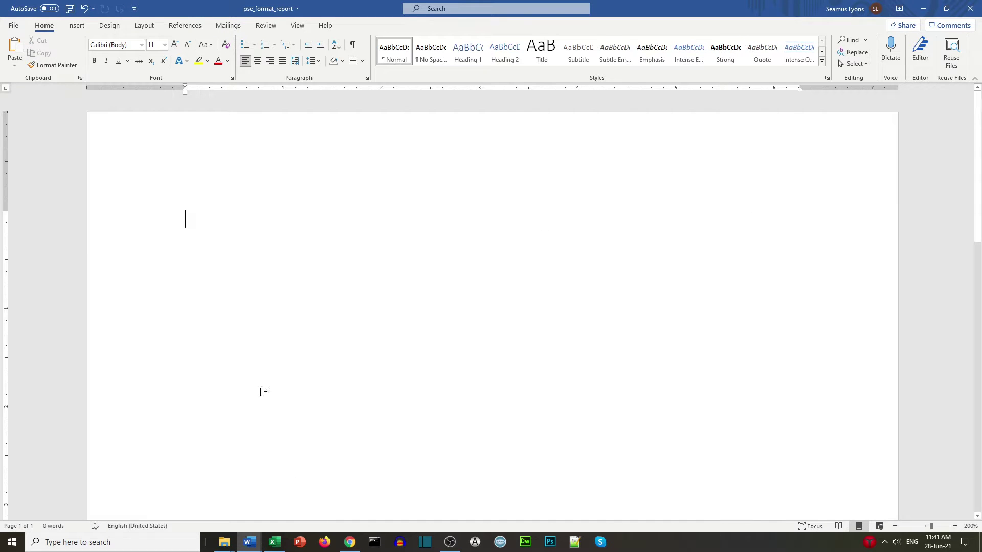
click(295, 507)
click(15, 47)
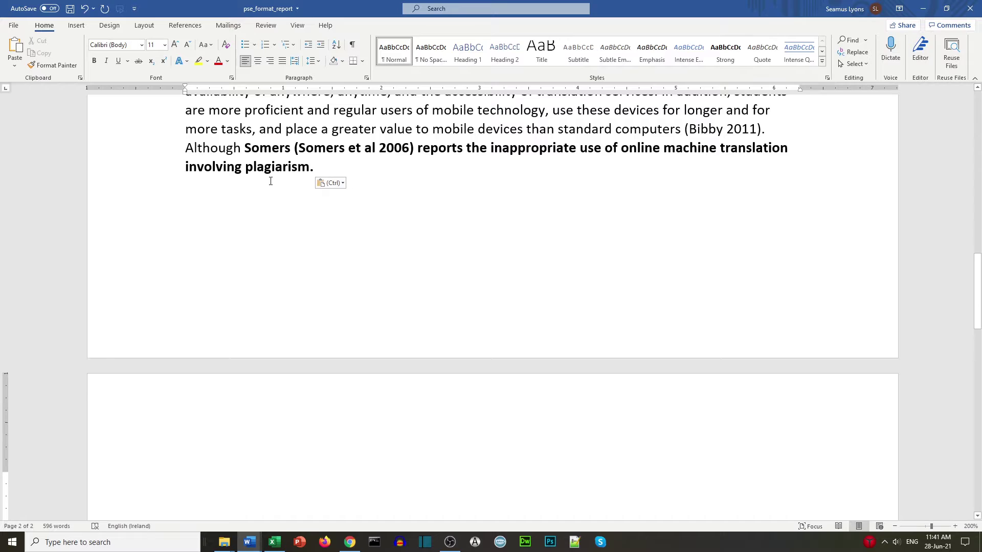
Remove the bold formatting from the end of the last paragraph, from "Somers (Somers et al 2006)" through "plagiarism.".
scroll(286, 194, up, 3)
drag(314, 311, 245, 292)
click(93, 60)
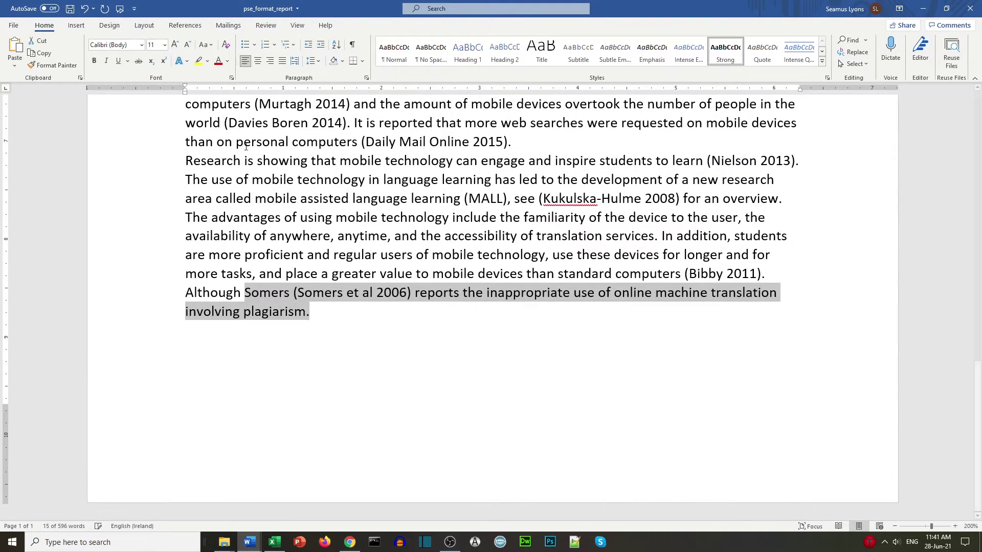
Apply the Normal style to all the text in the document.
scroll(356, 210, up, 4)
scroll(356, 211, up, 10)
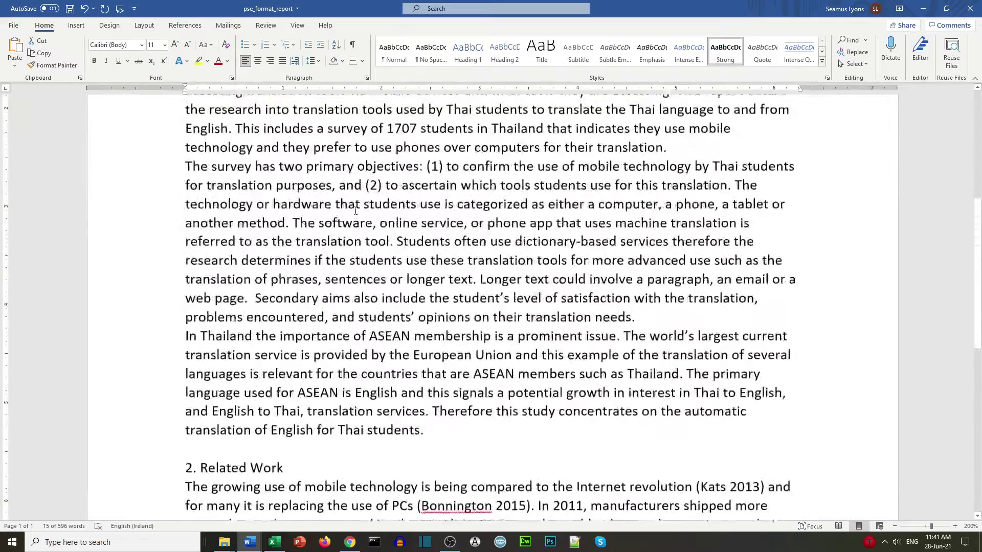
click(356, 211)
scroll(357, 211, up, 2)
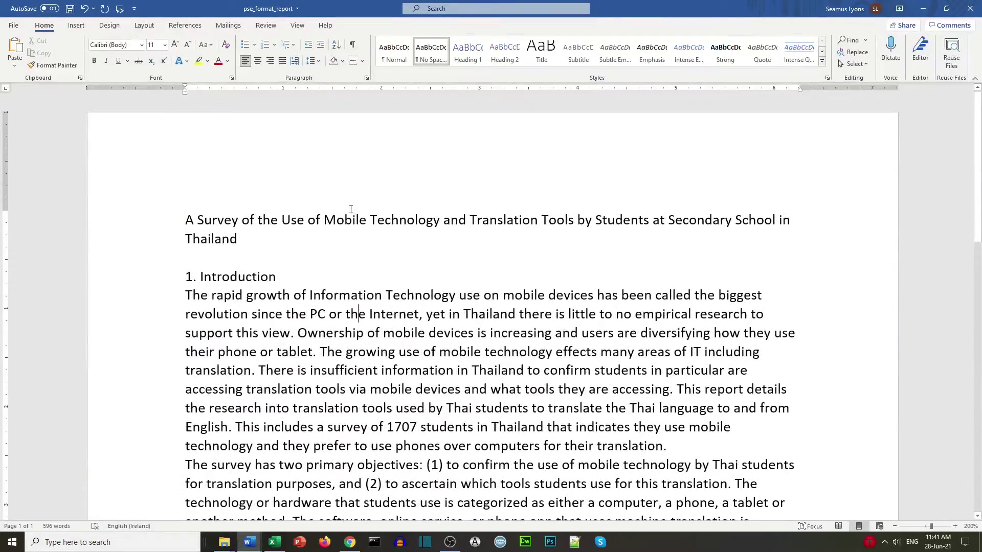
key(ctrl+a)
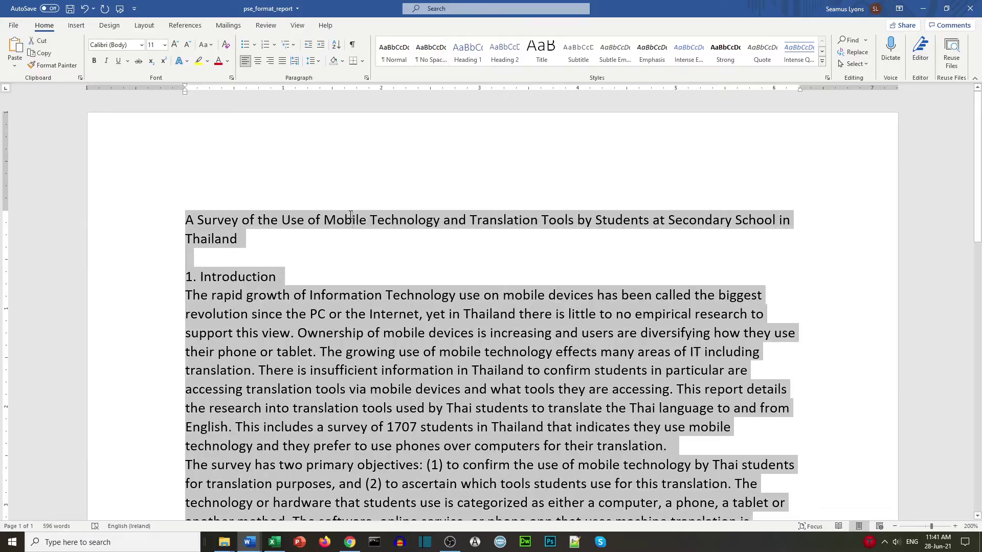
click(392, 59)
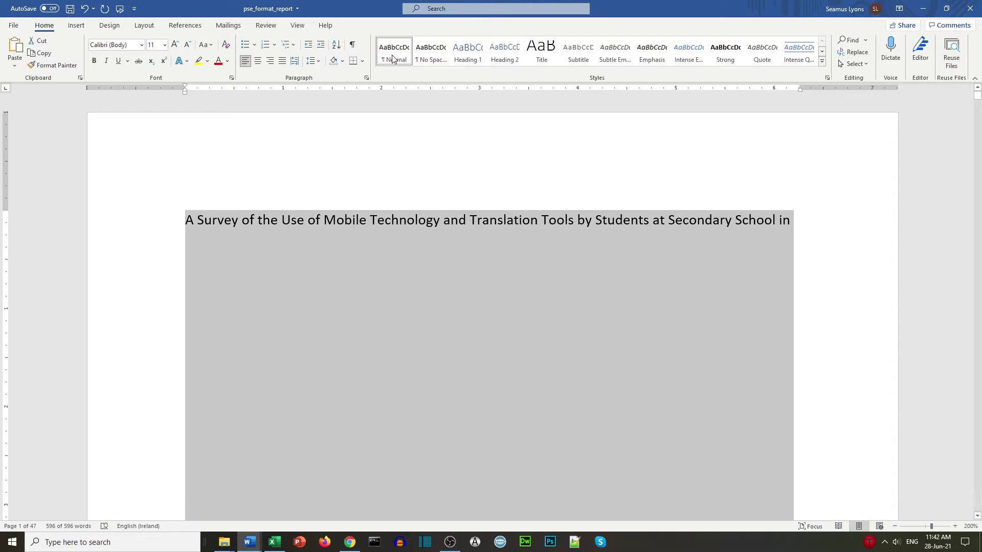
Modify the Normal style, setting its font size to 12.
right_click(393, 59)
click(411, 75)
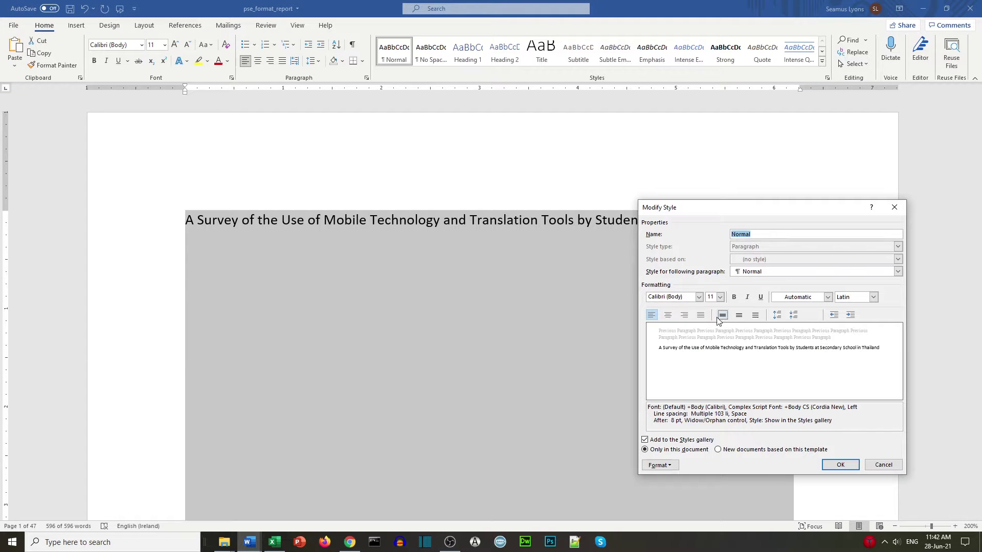
click(720, 297)
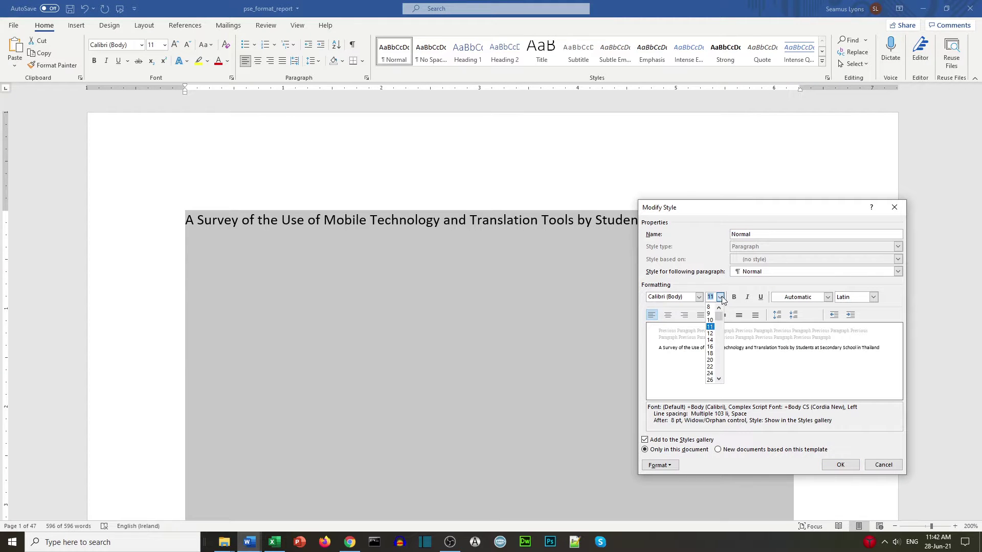
click(710, 333)
Set the Normal style's line spacing to Multiple at 1.15 and save the style changes.
click(672, 466)
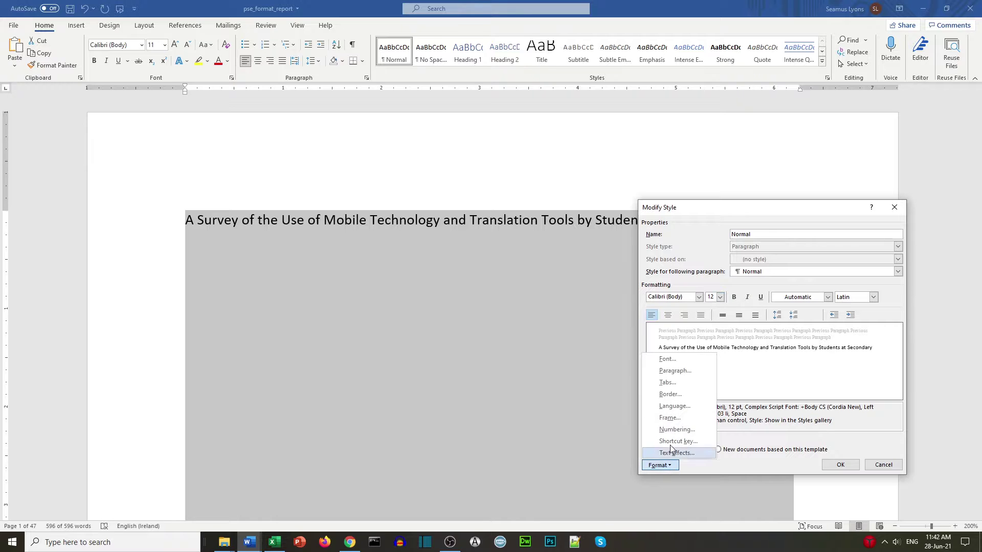
click(671, 371)
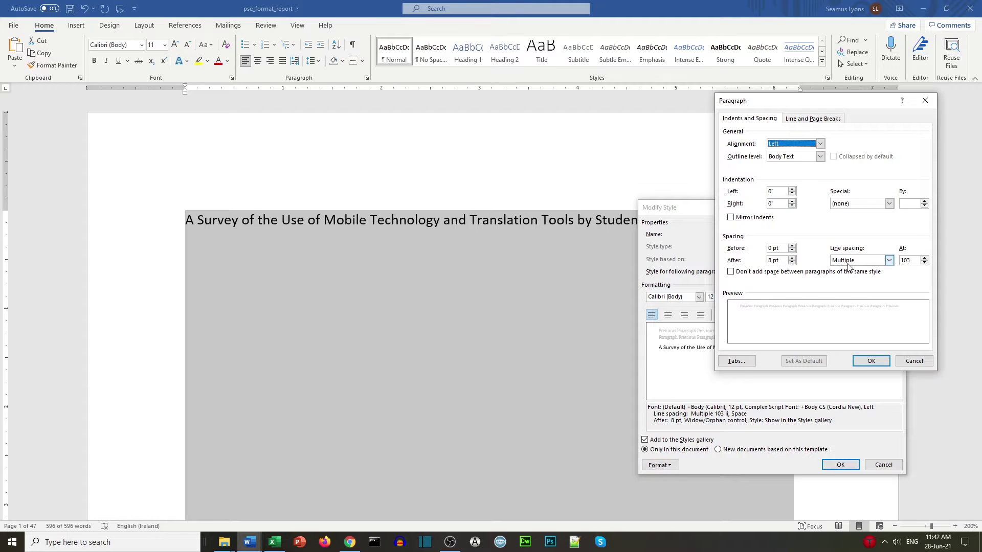
click(910, 261)
text(1.15)
click(860, 364)
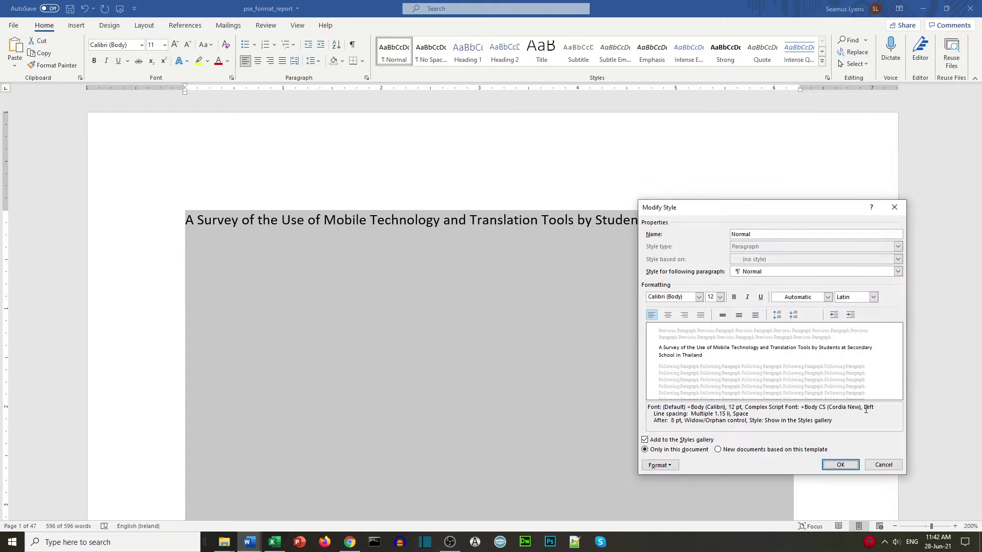
click(842, 464)
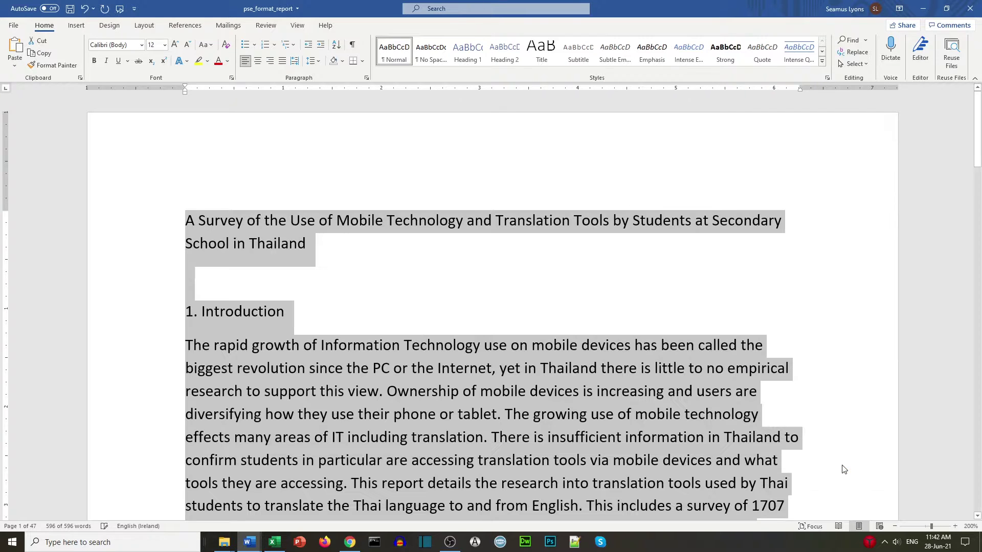
click(486, 320)
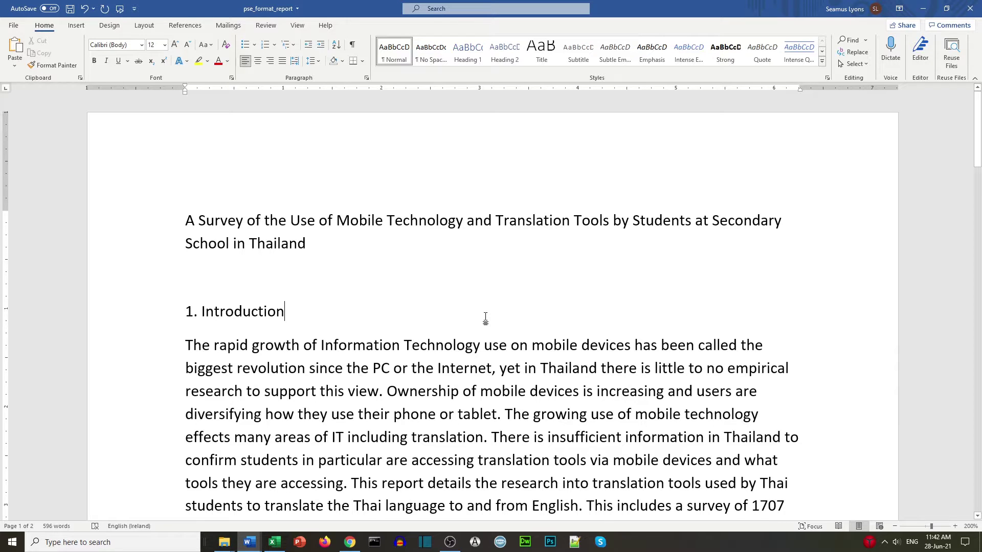
Center the report title and set its font size to 20.
triple_click(291, 245)
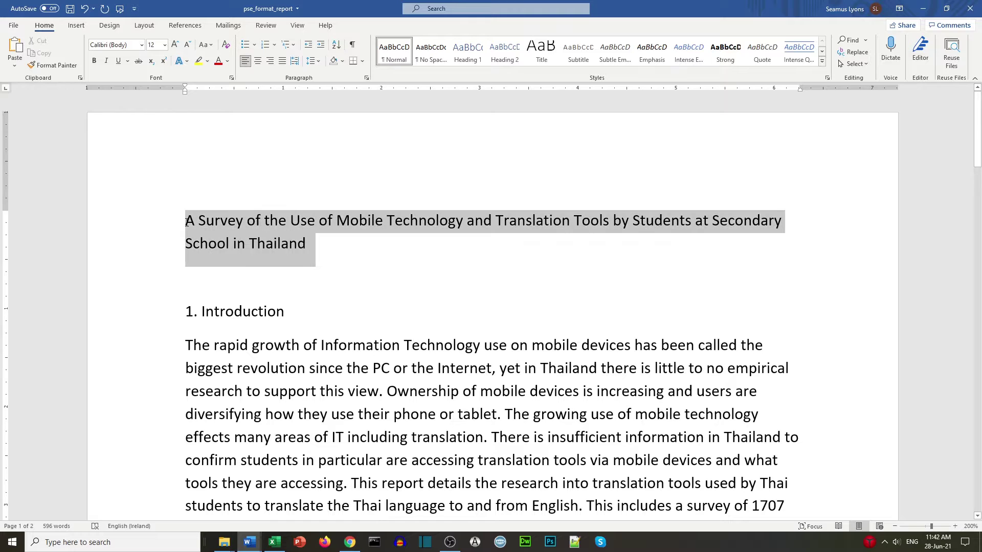
click(256, 60)
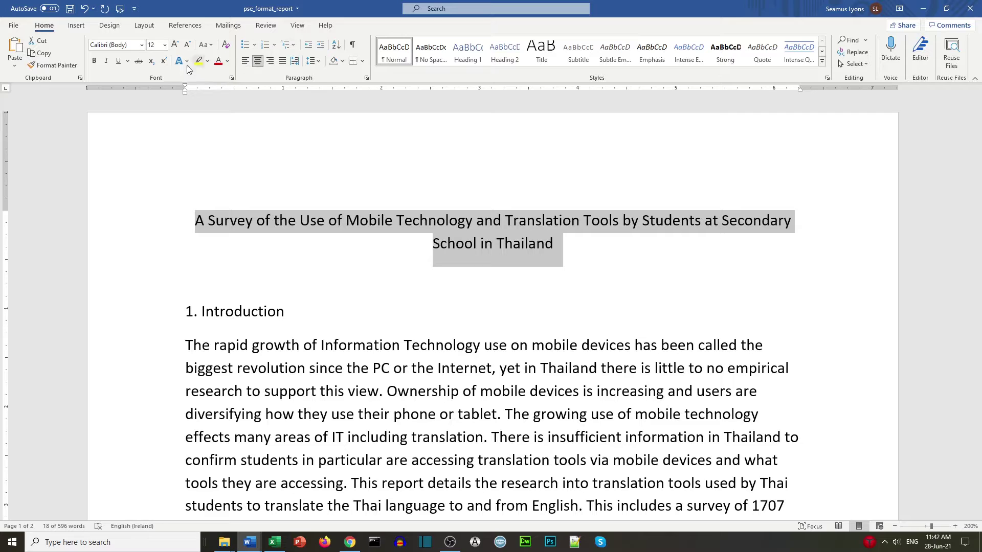
click(165, 46)
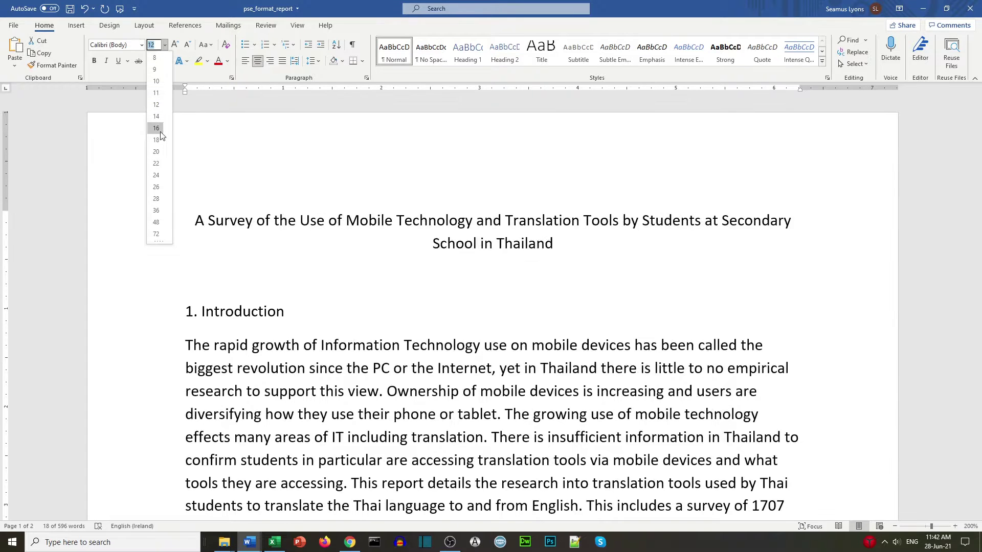
click(157, 152)
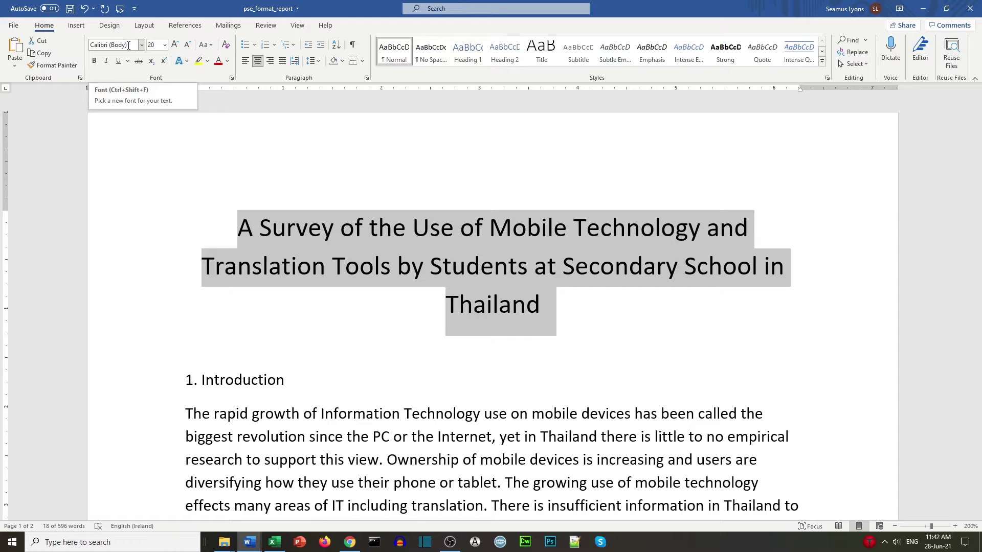
Apply the Heading 1 style to the "1. Introduction" line and change the style's font to Calibri (Body).
drag(286, 380, 189, 379)
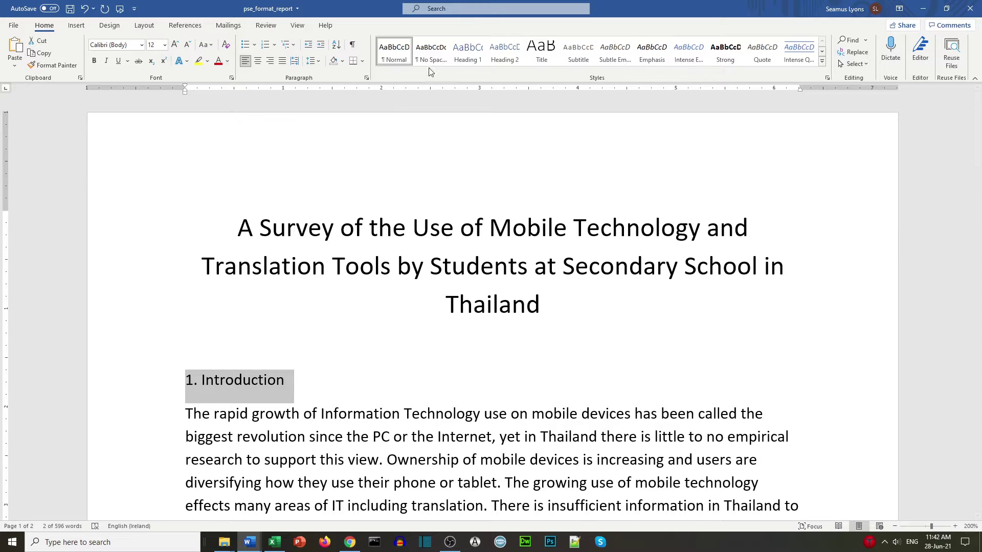
click(467, 51)
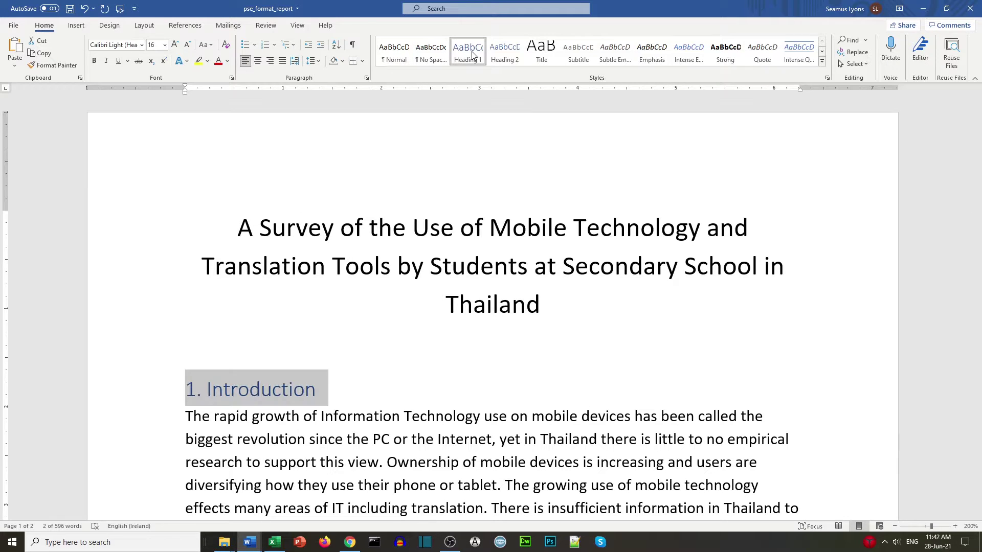
right_click(472, 55)
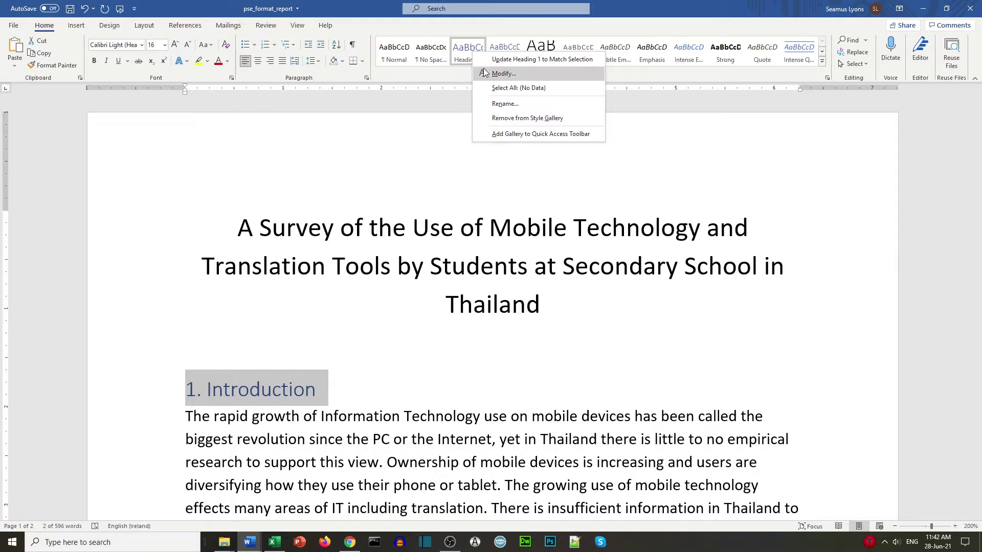
click(484, 71)
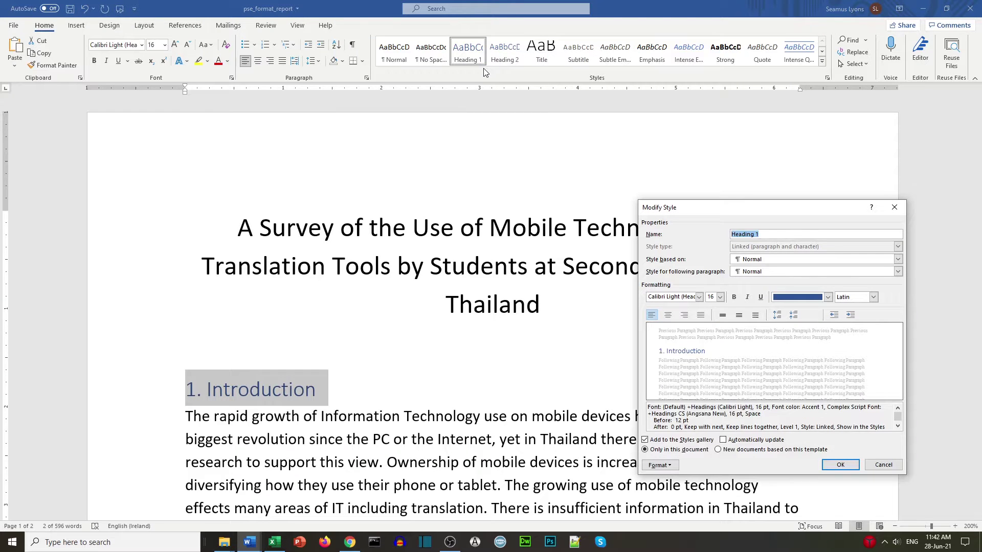
click(700, 297)
click(699, 318)
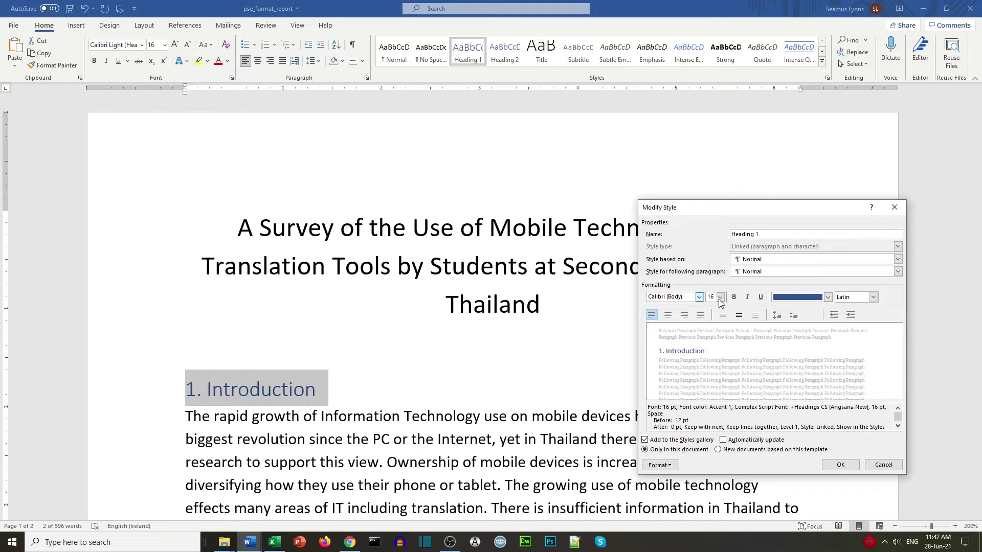
Set the Heading 1 style's font size to 20 and its font color to black (Text 1).
click(720, 297)
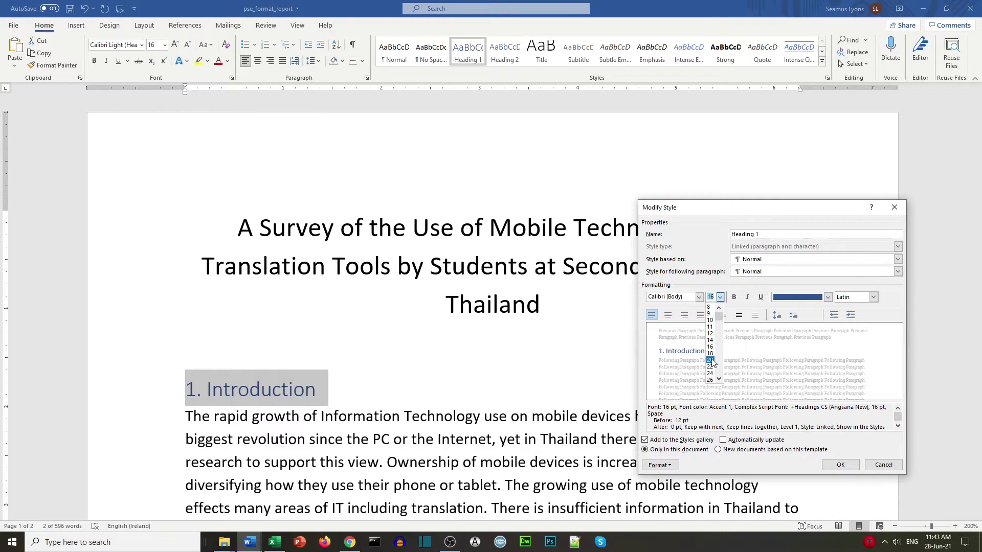
click(711, 360)
click(828, 297)
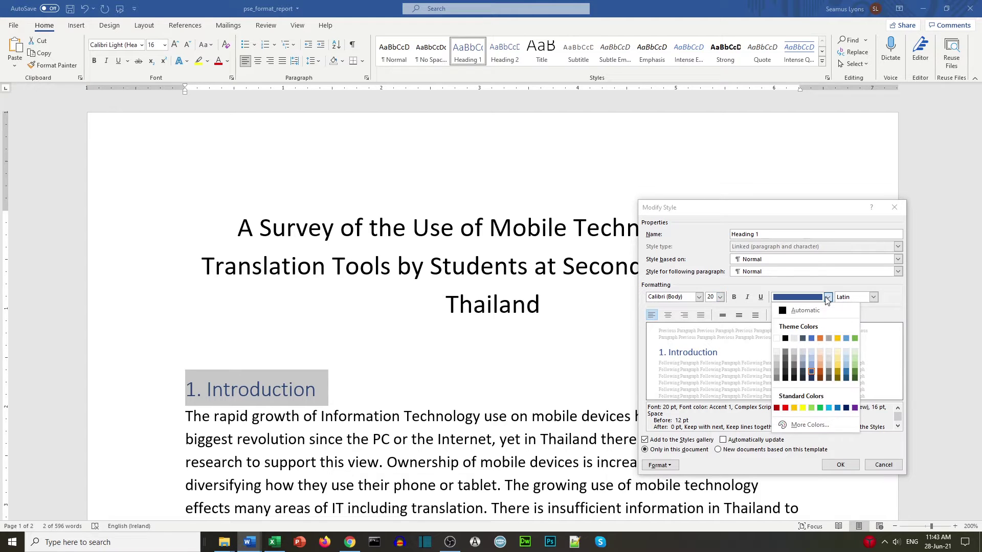
click(785, 339)
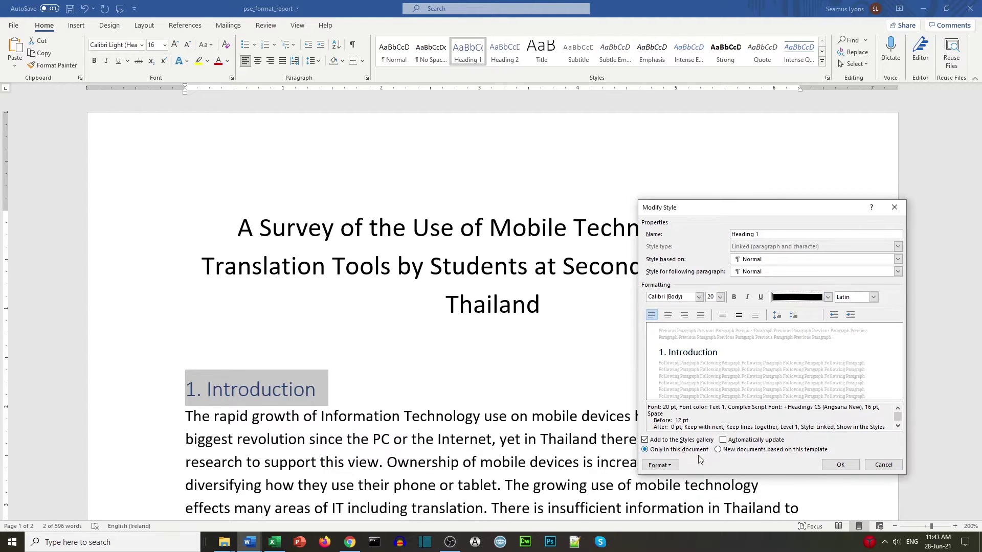
Set the Heading 1 style's paragraph spacing after to 12 pt and save the style changes.
click(674, 467)
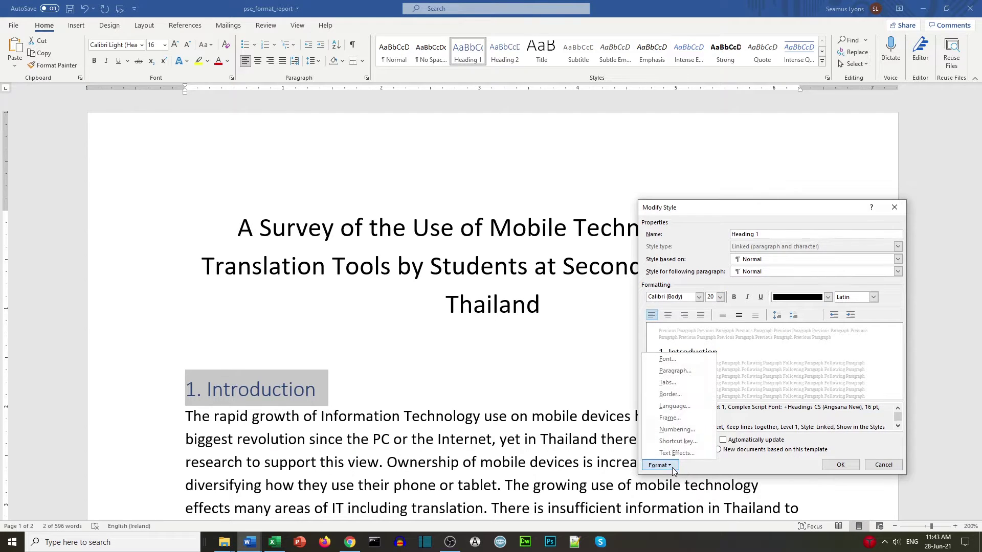
click(661, 375)
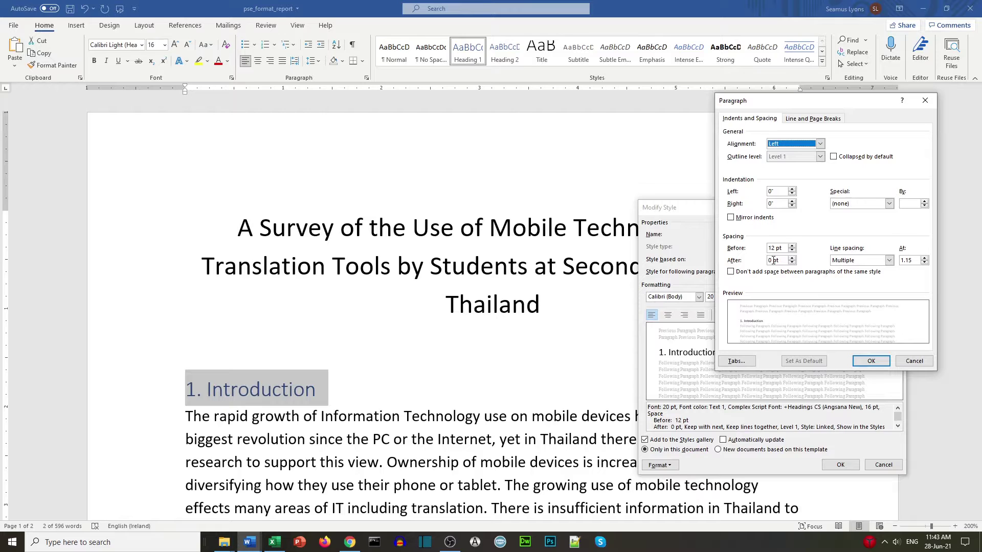
click(791, 257)
click(792, 257)
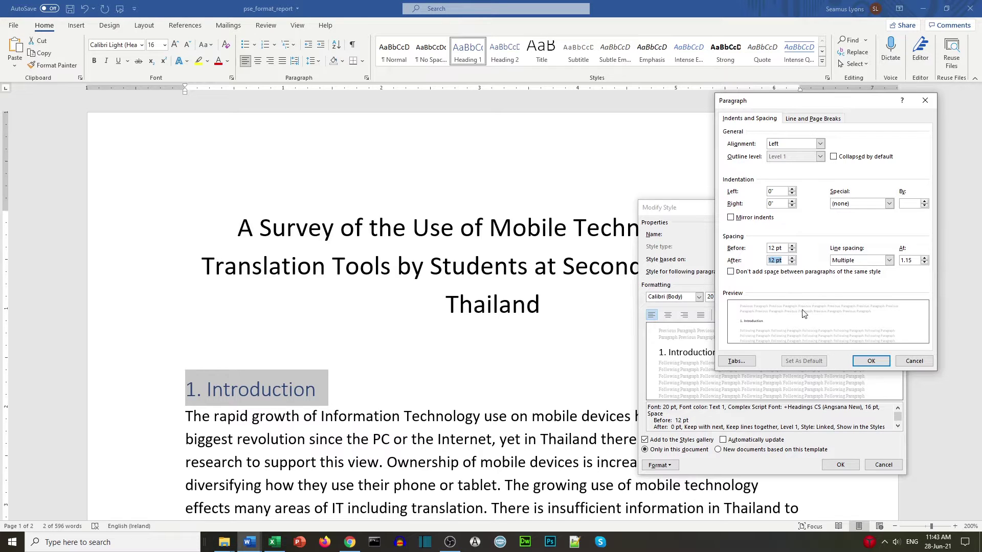
click(872, 361)
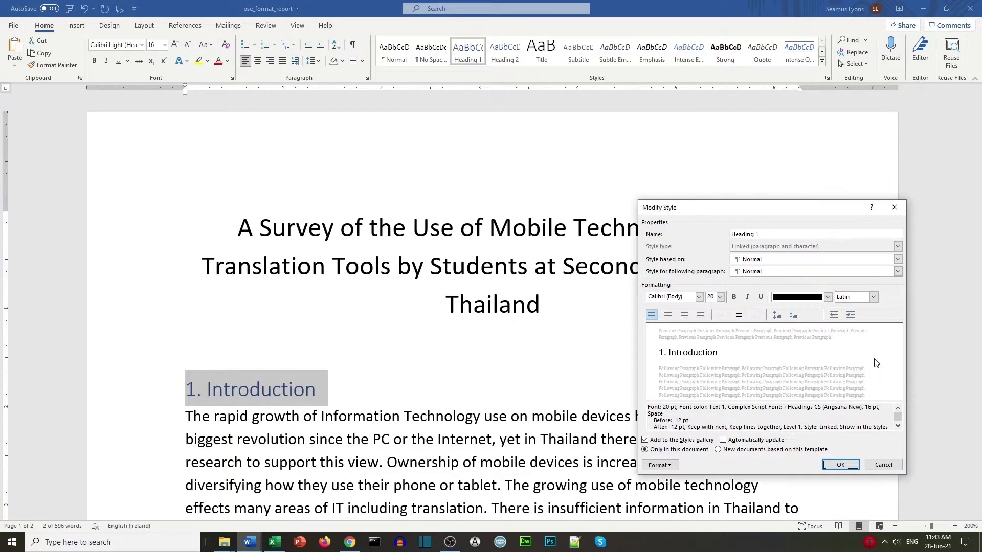
click(840, 465)
Apply the Heading 1 style to the "2. Related Work" line.
scroll(474, 339, down, 12)
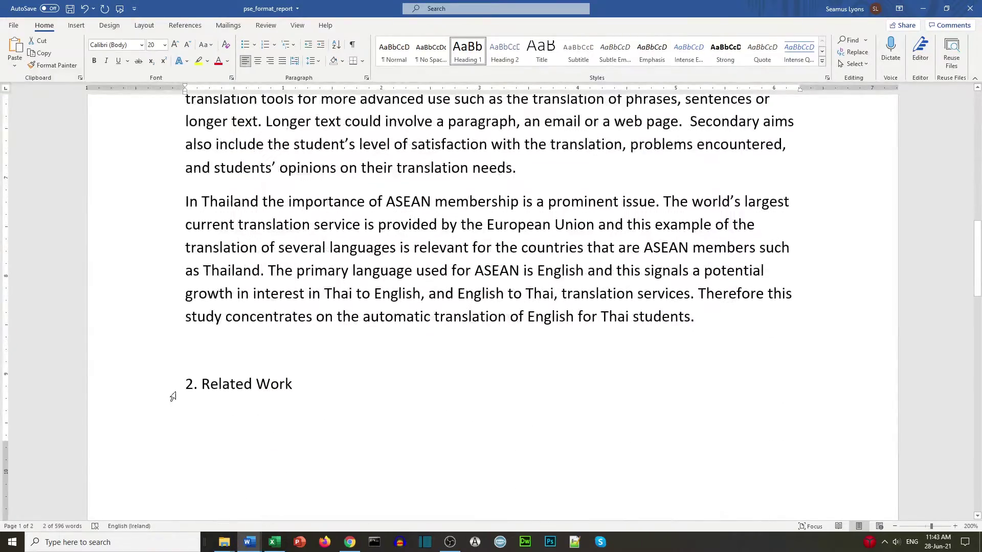
click(148, 390)
click(466, 58)
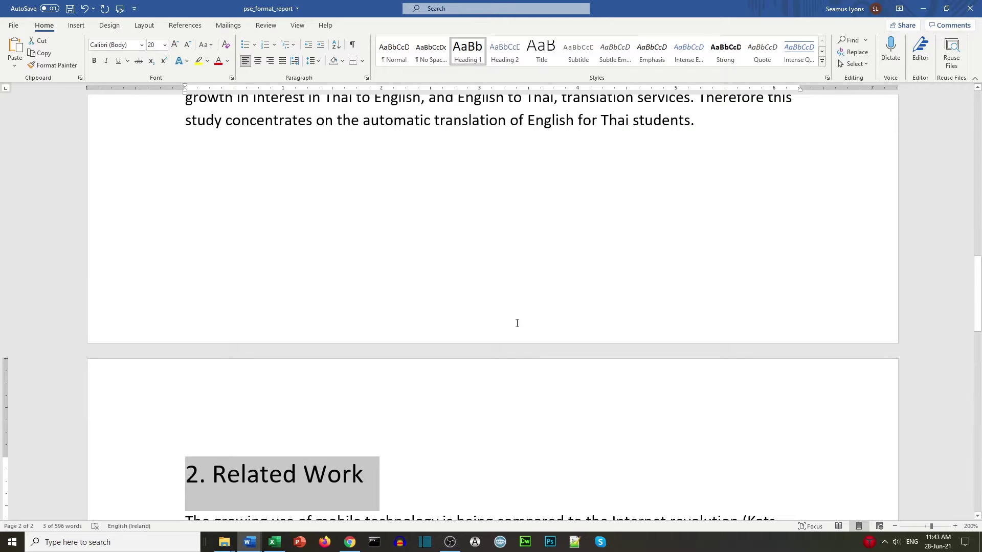
scroll(517, 323, down, 2)
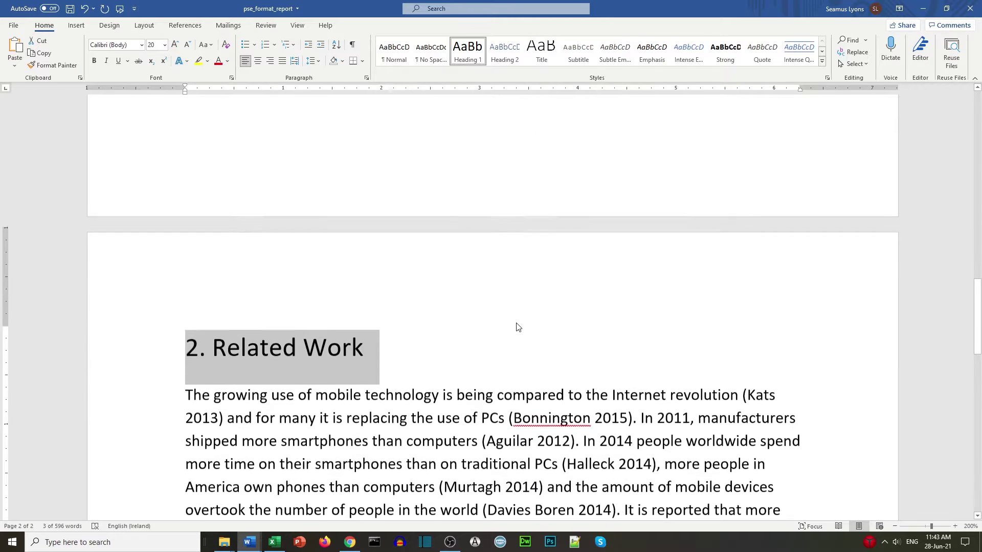
Save the report to the Desktop as a Word document (*.docx) named pse_format_report.
click(14, 26)
click(47, 163)
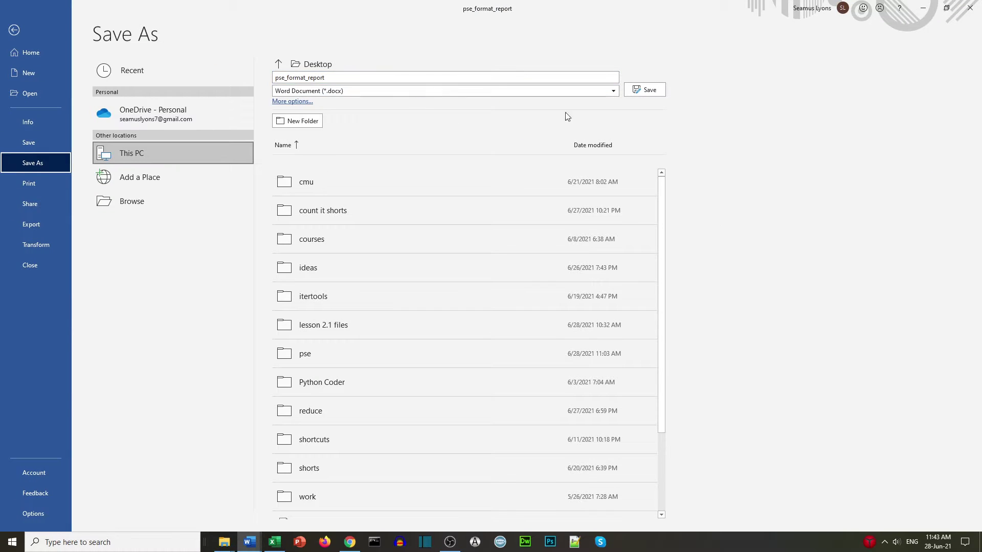
click(647, 92)
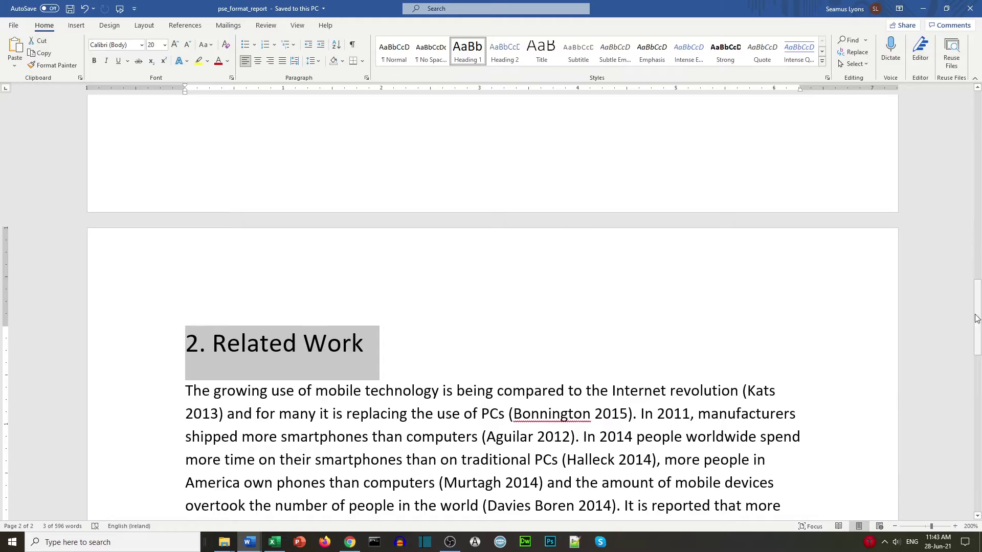
Add an empty paragraph at the end of the report, after the paragraph ending in "plagiarism.".
drag(981, 328, 981, 137)
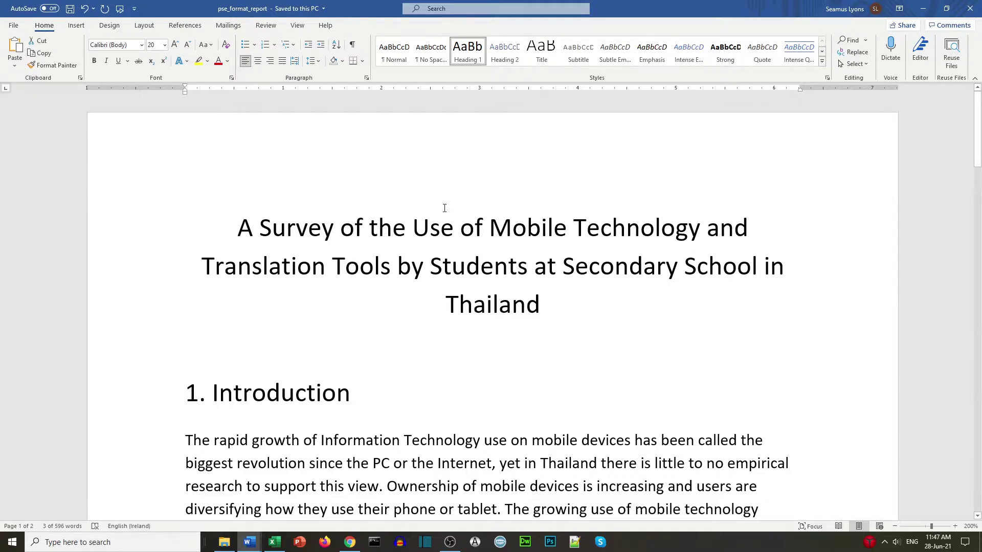
scroll(448, 214, down, 15)
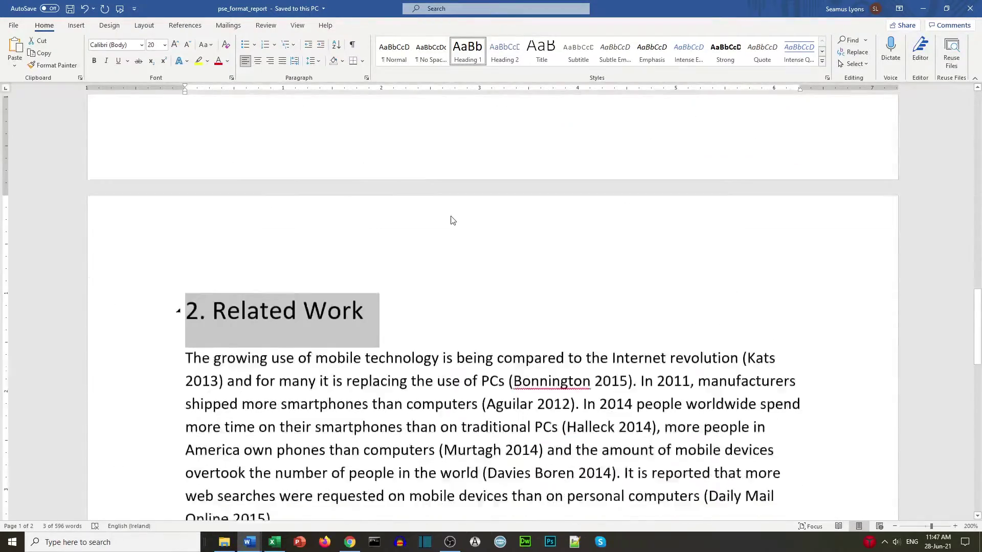
scroll(453, 221, down, 7)
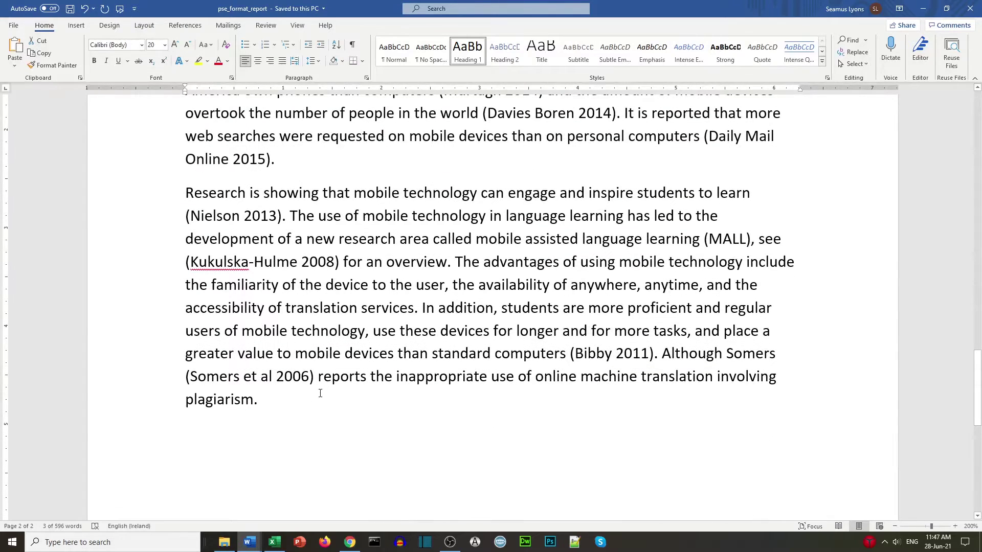
click(320, 394)
key(Return)
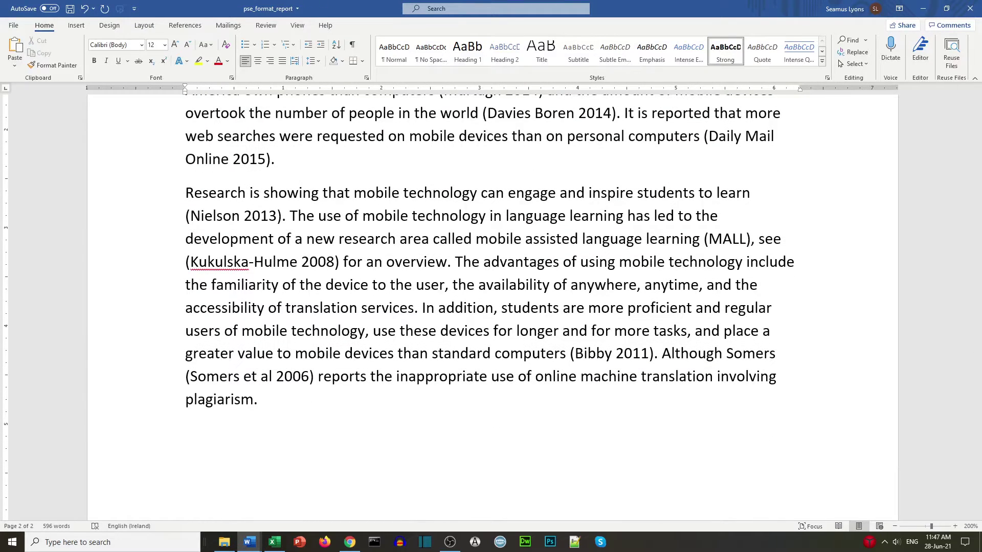
Switch to the stage2 document and copy its entire text.
mouse_move(250, 542)
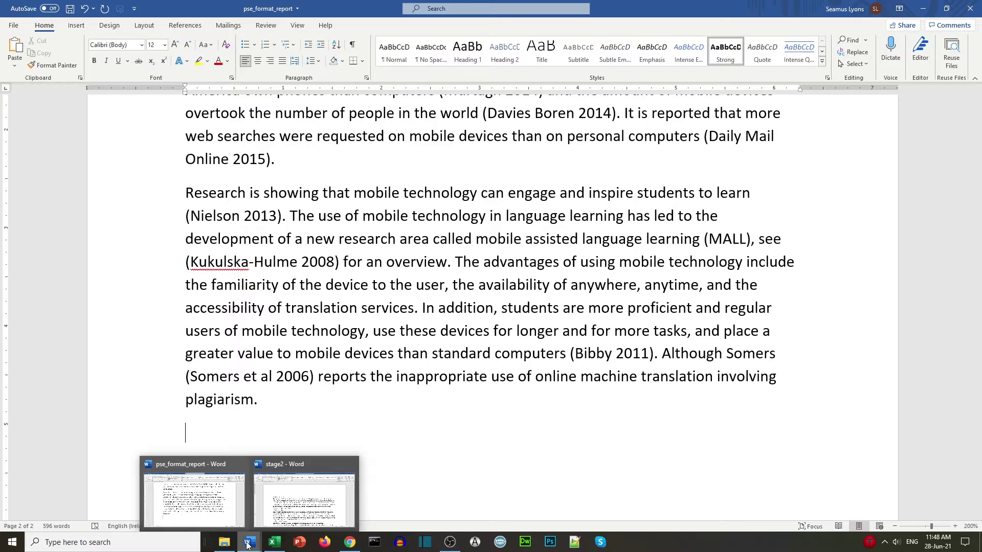
click(296, 515)
click(249, 241)
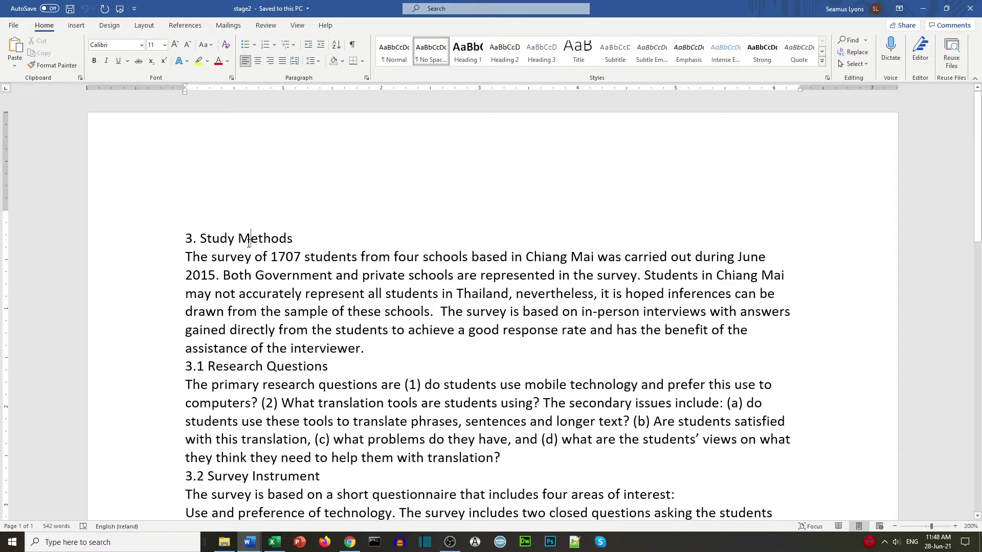
key(ctrl+a)
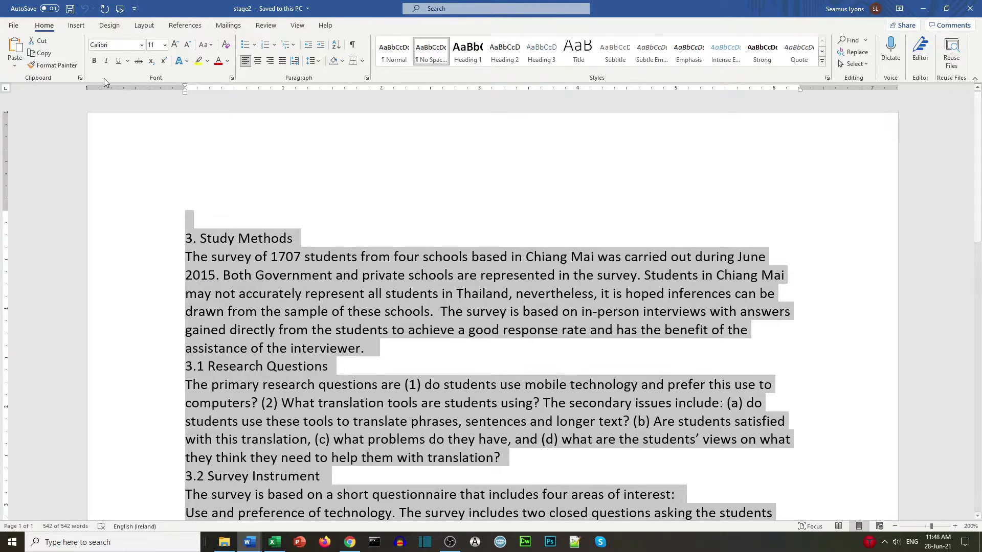
click(45, 54)
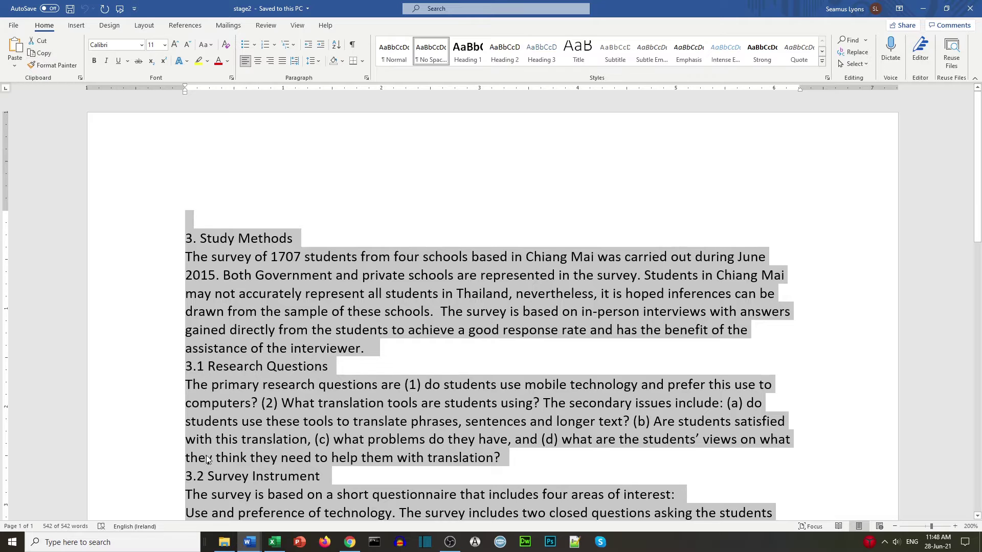
Return to pse_format_report and paste the copied stage2 text into the empty paragraph at the end.
mouse_move(260, 534)
click(194, 498)
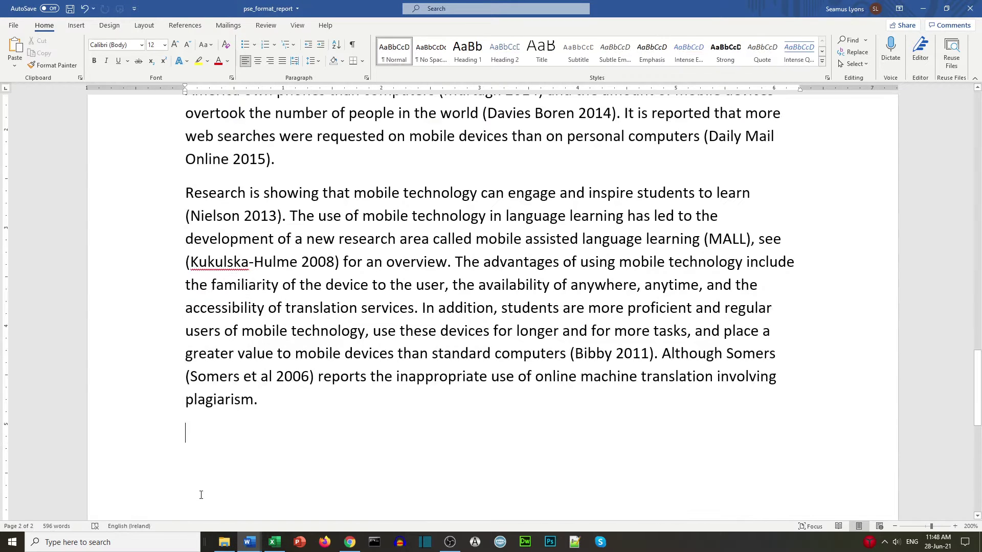
click(16, 47)
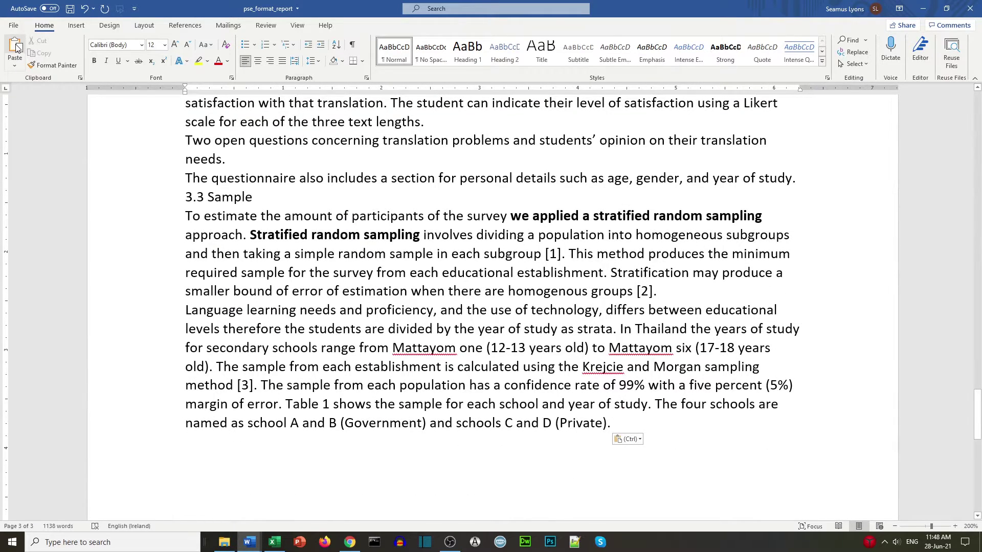
Apply the Normal style to all the pasted text, from its last paragraph up to the blank line above "3. Study Methods".
scroll(414, 261, up, 2)
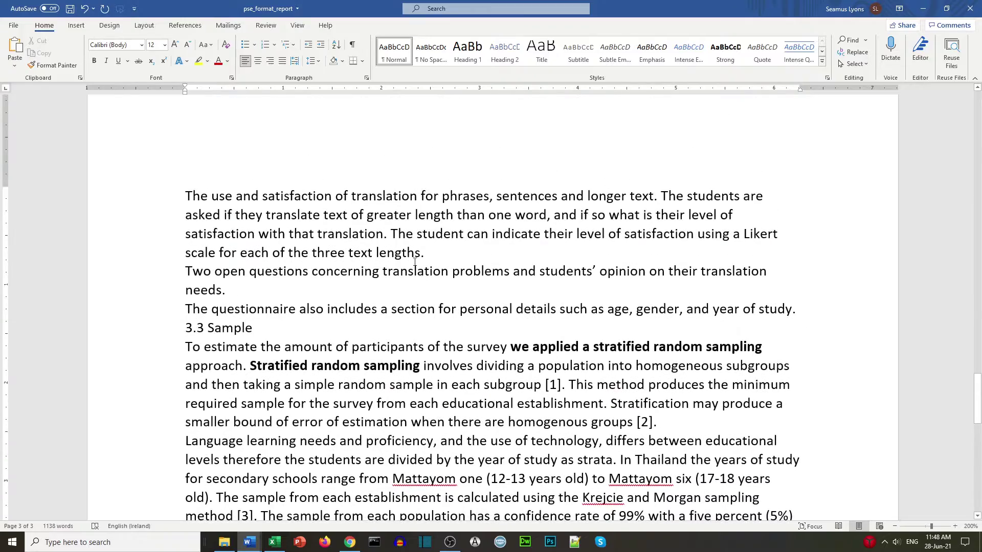
scroll(763, 348, down, 2)
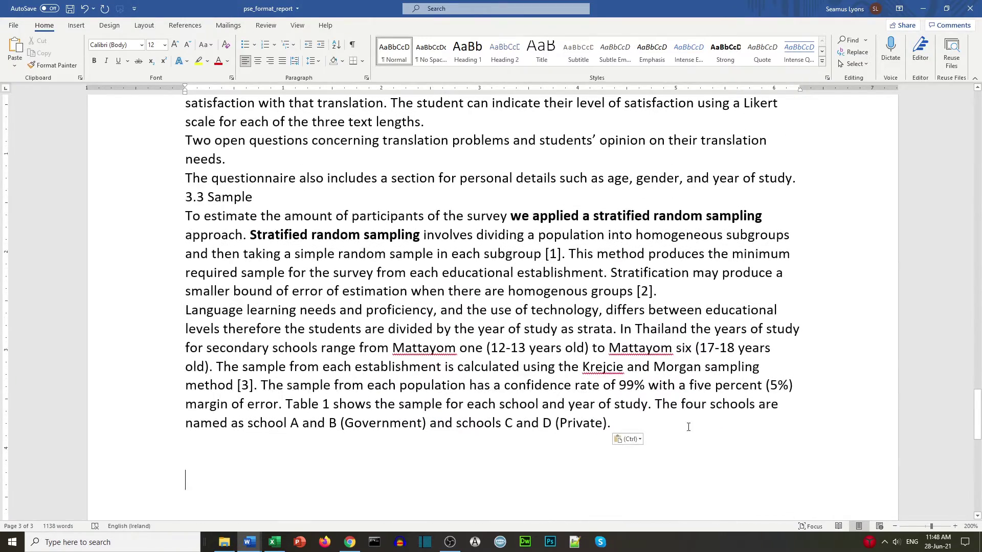
drag(638, 422, 188, 407)
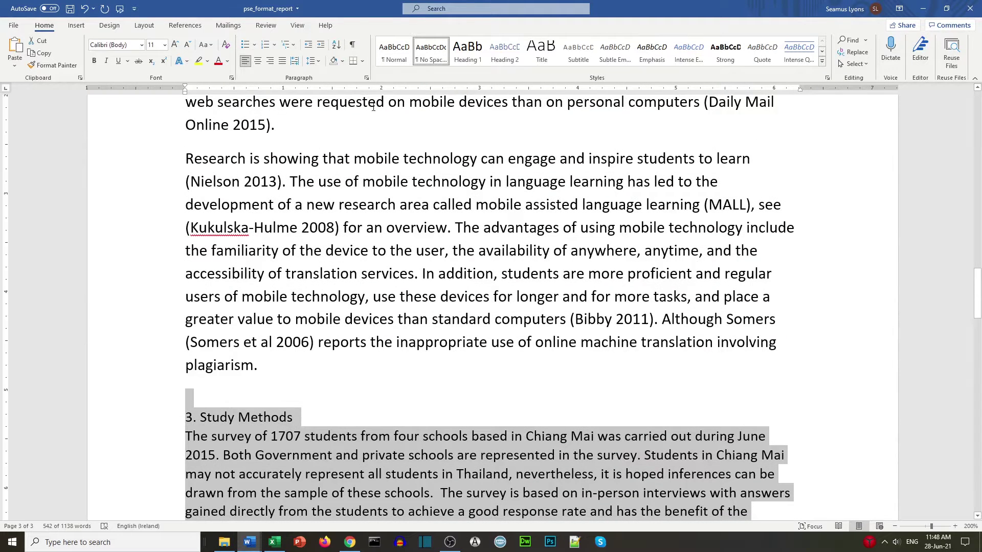
click(392, 58)
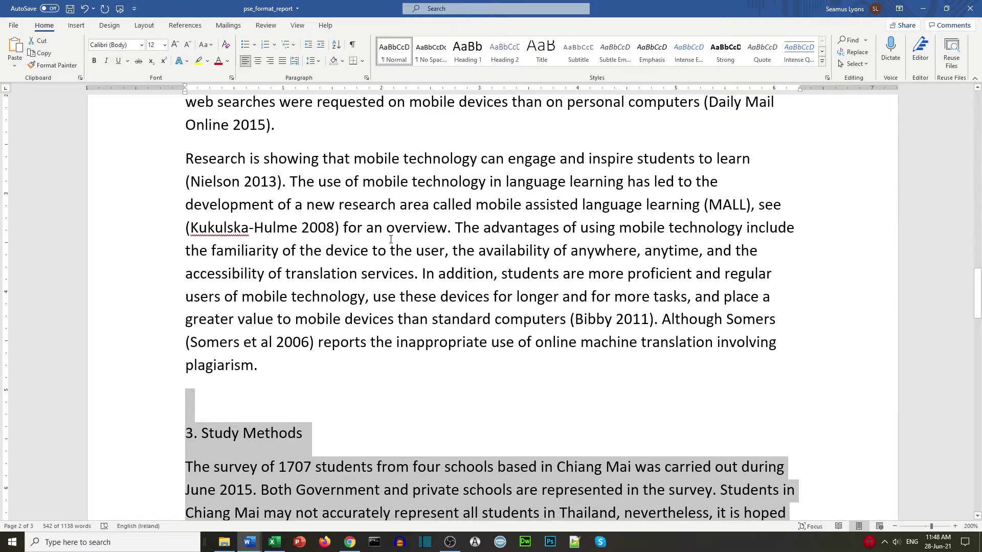
Apply the Heading 1 style to the "3. Study Methods" line.
scroll(391, 239, down, 2)
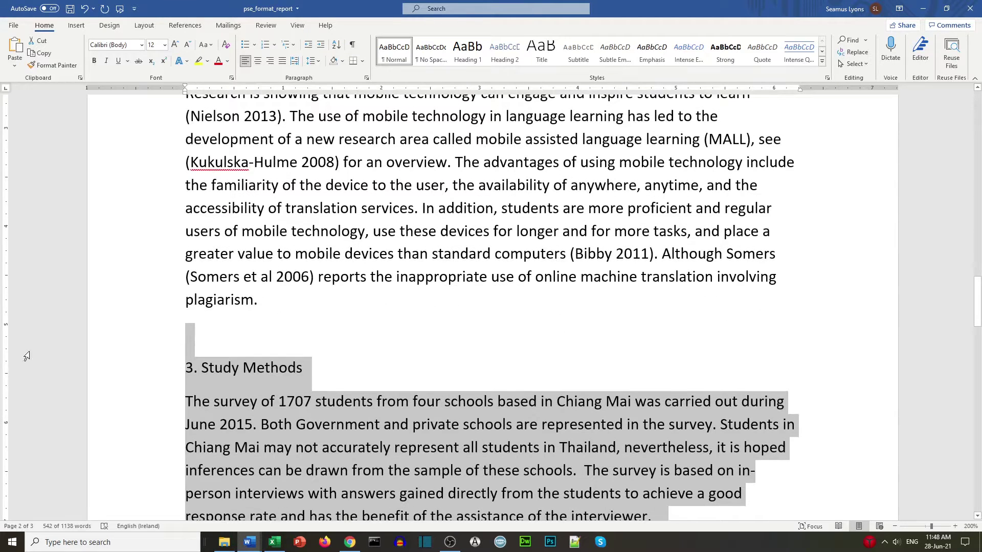
click(130, 368)
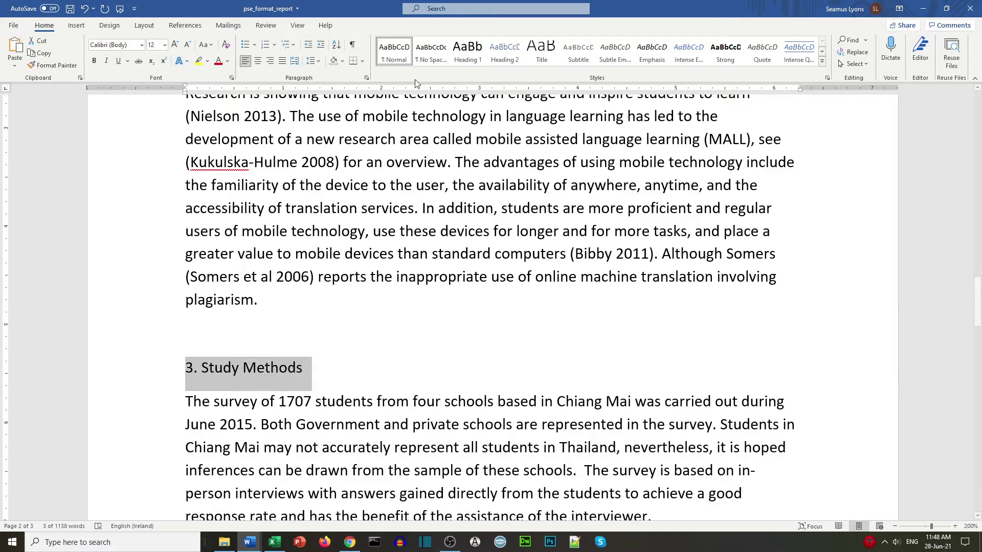
click(467, 51)
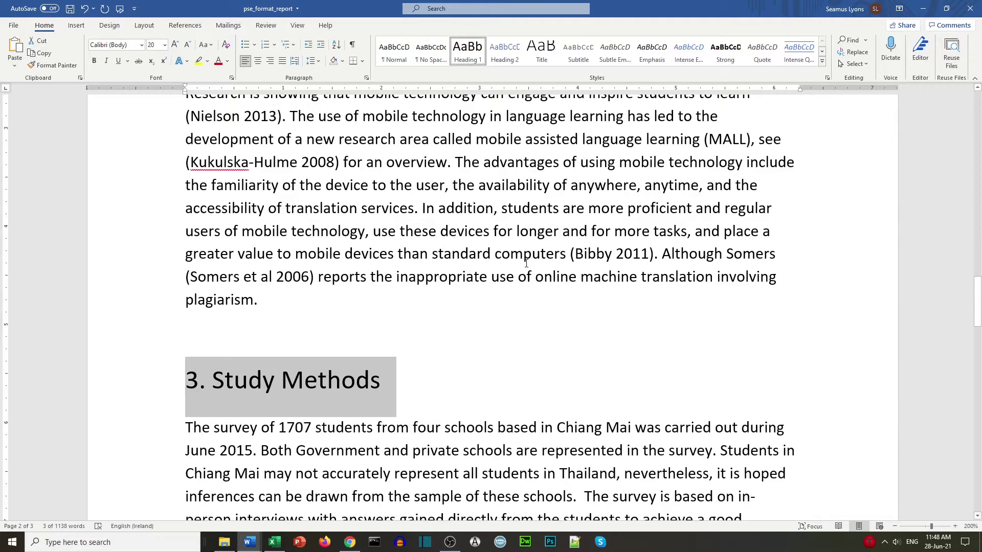
Apply the Heading 2 style to the "3.1 Research Questions" line.
scroll(532, 273, down, 2)
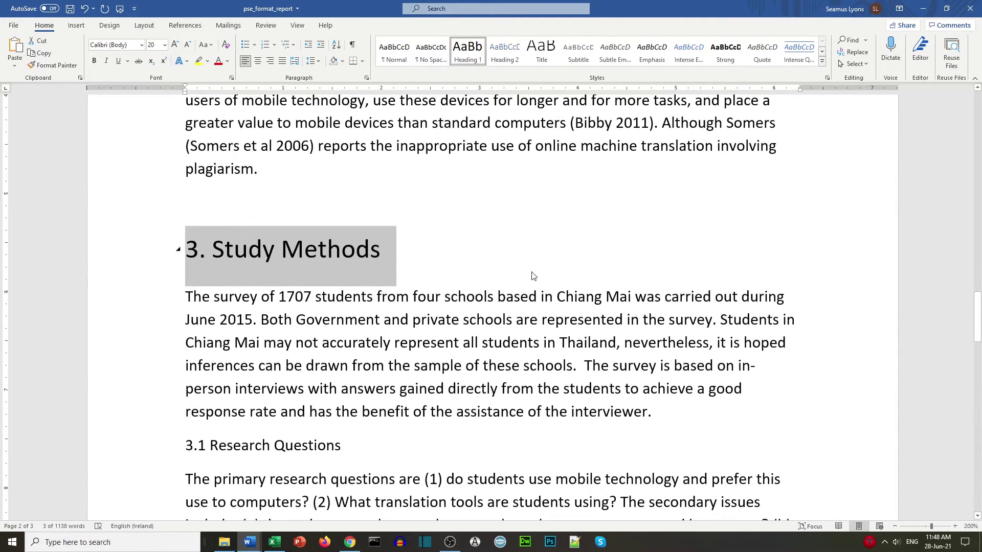
scroll(532, 272, up, 2)
scroll(531, 272, down, 1)
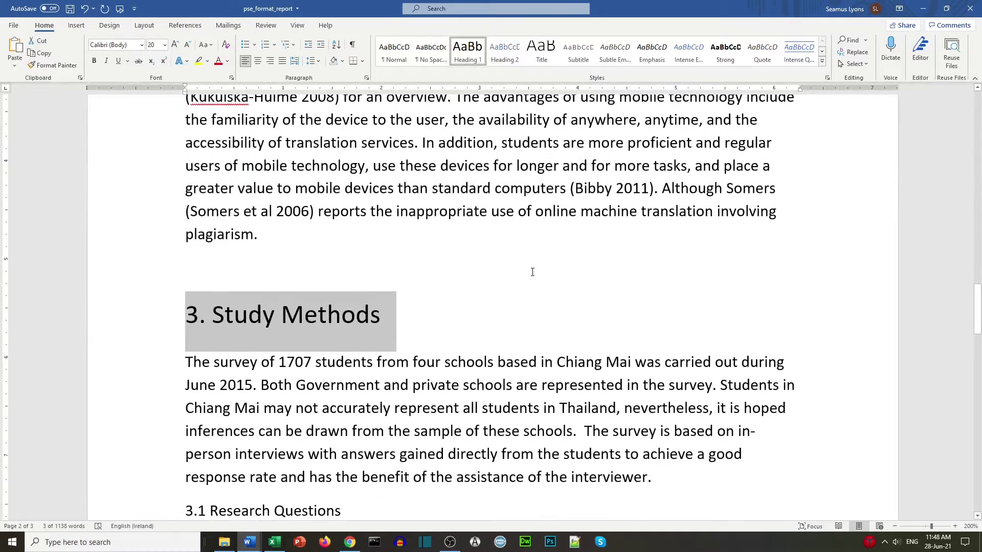
scroll(532, 273, down, 4)
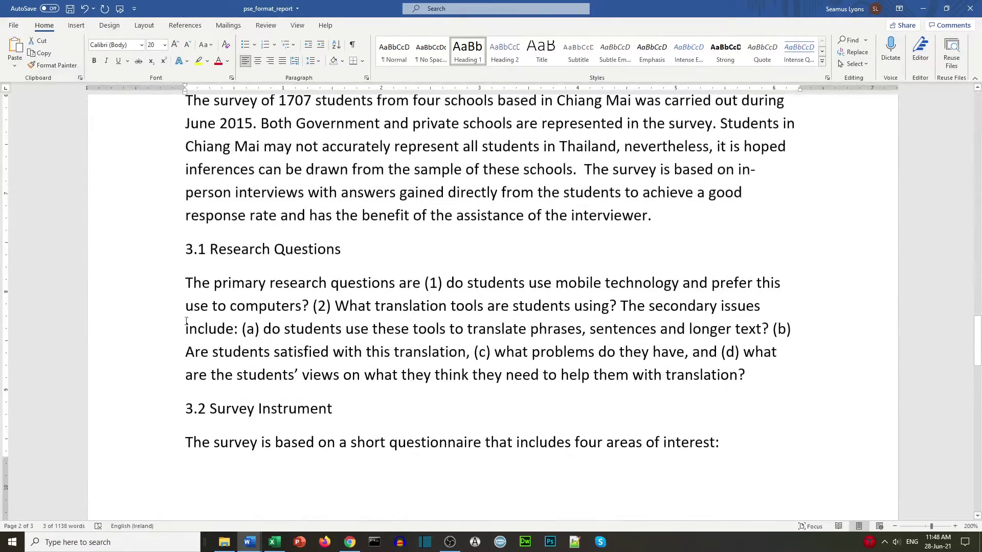
click(166, 253)
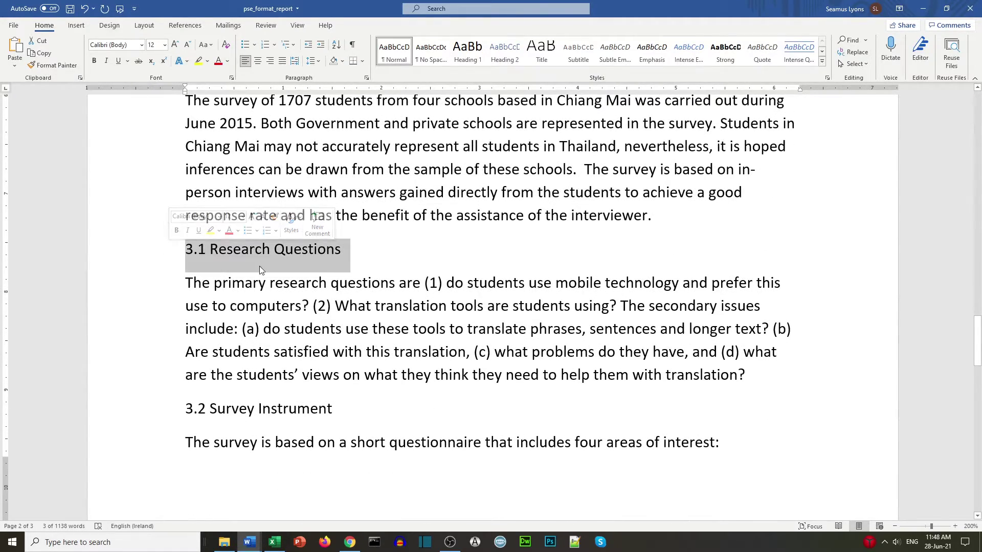
click(501, 49)
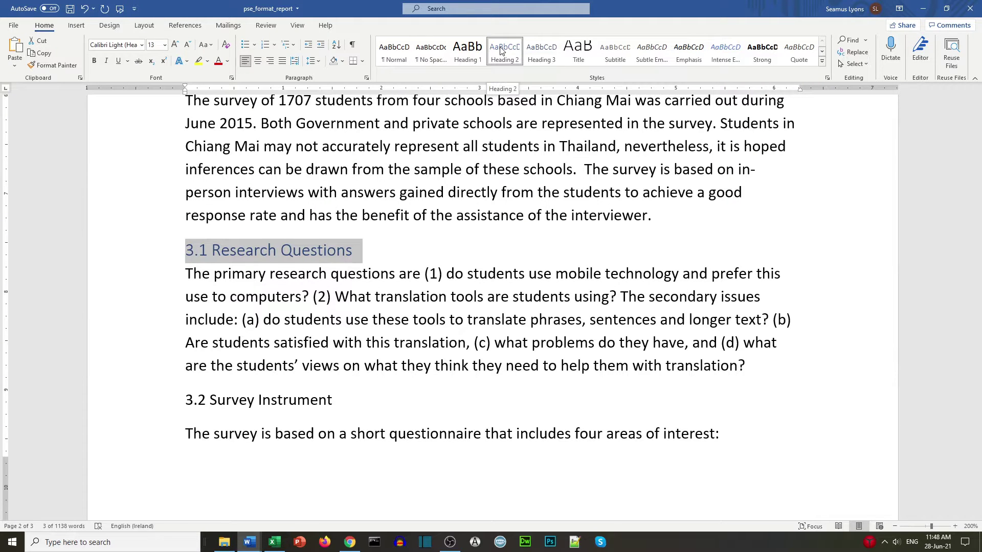
Modify the Heading 2 style to use bold text and a black (Text 1) font color.
right_click(501, 49)
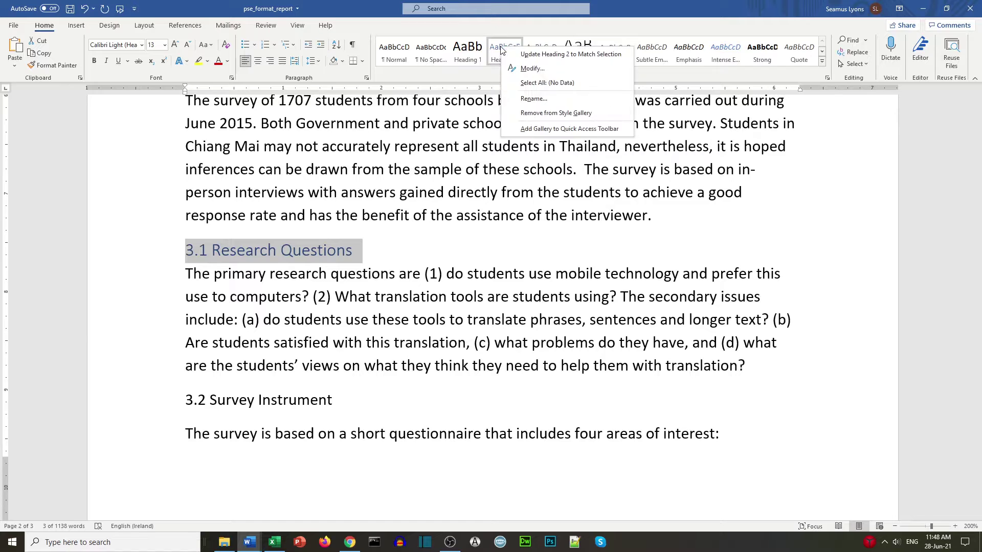
click(531, 68)
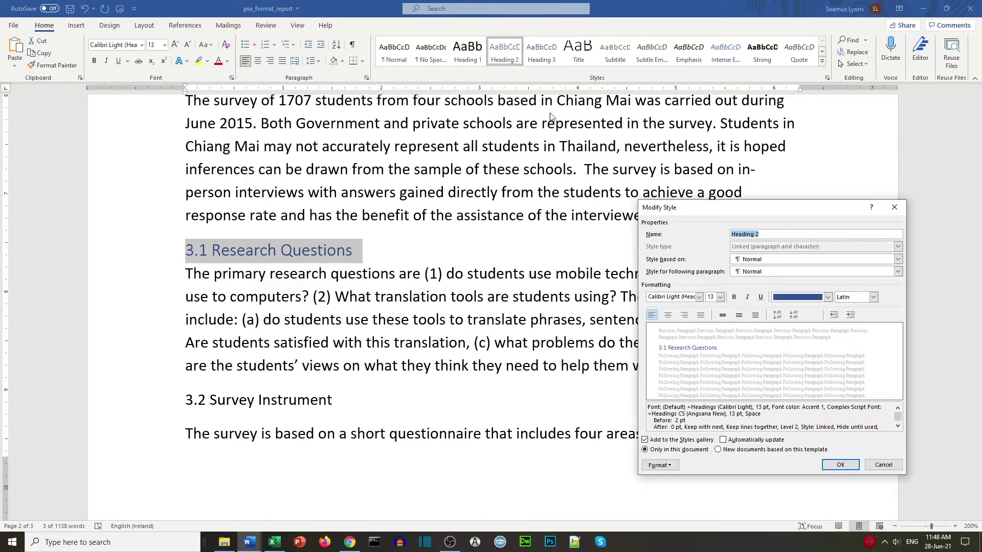
click(735, 297)
click(828, 297)
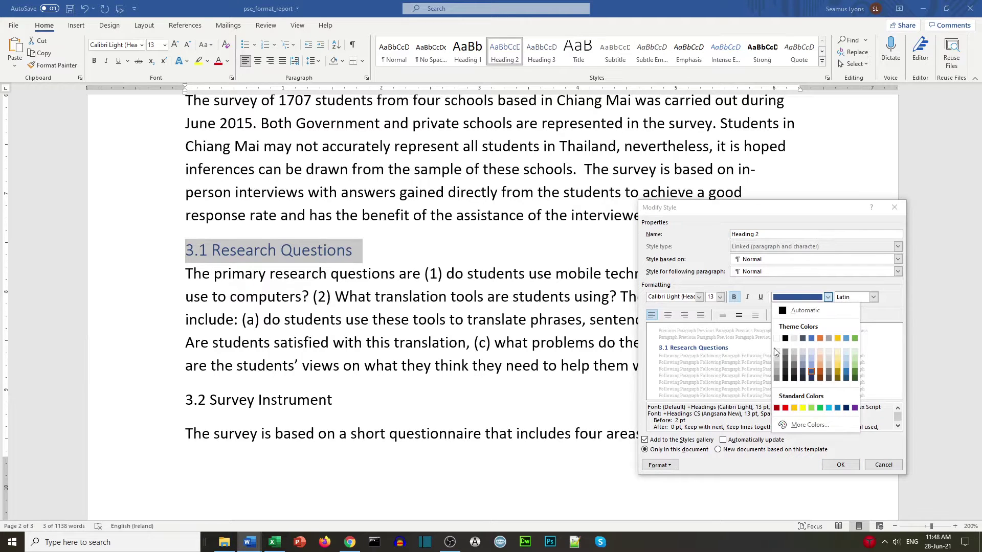
click(786, 339)
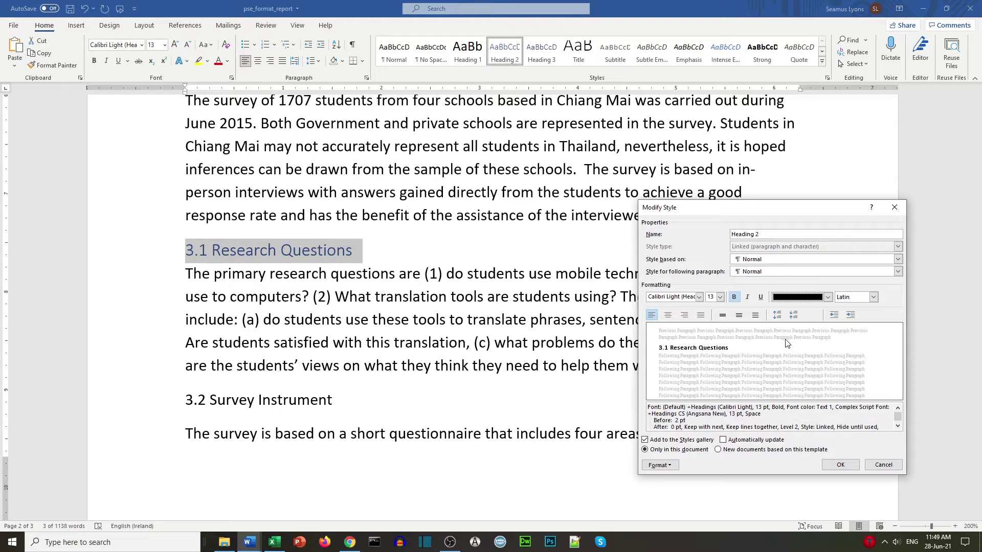
Set the Heading 2 style's font to Calibri (Body) at 12 pt, accept its paragraph settings, and save the style.
click(698, 297)
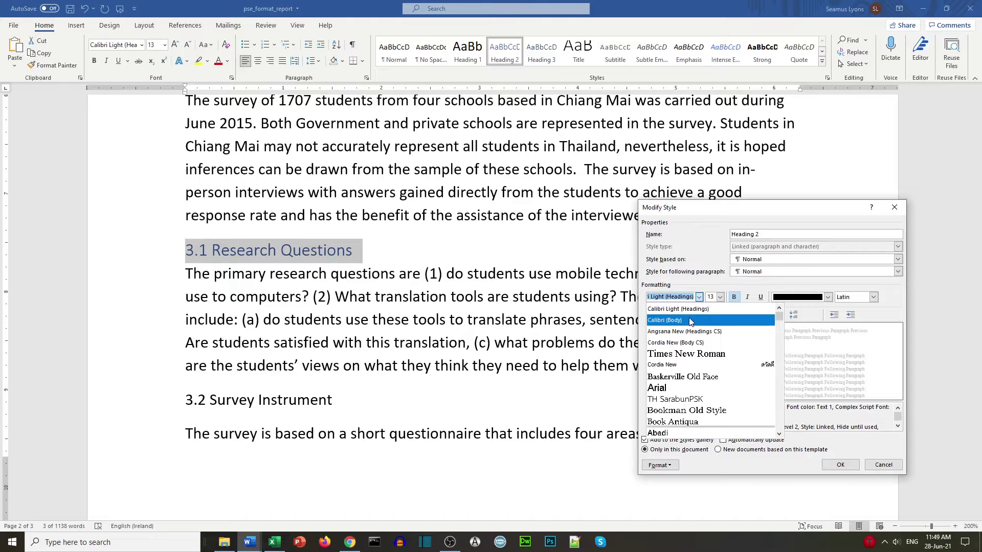
click(690, 320)
click(720, 298)
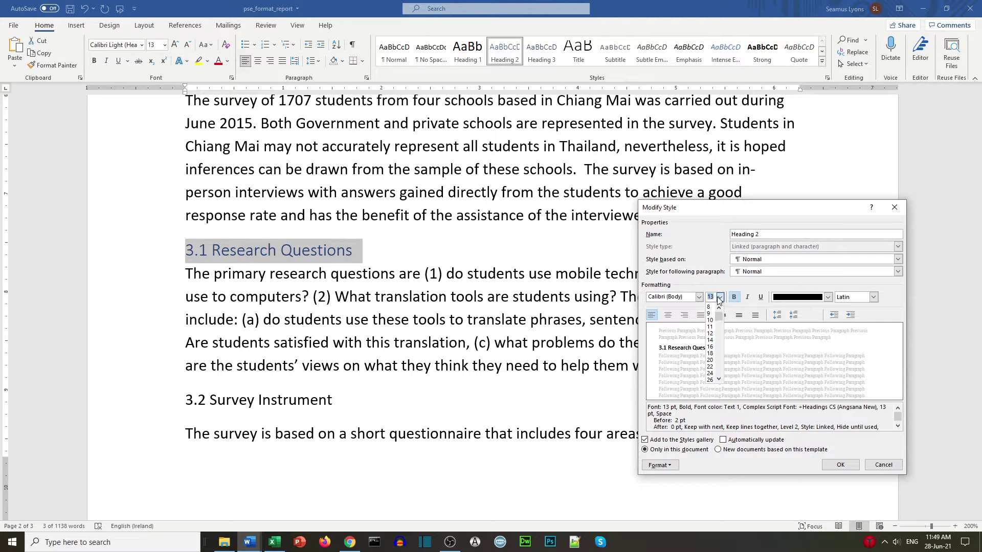
click(710, 334)
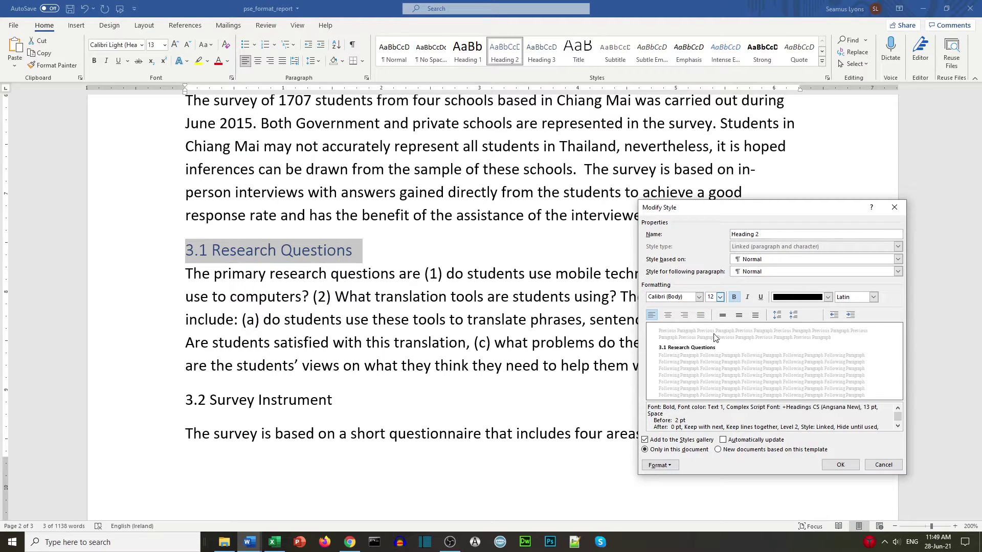
click(671, 465)
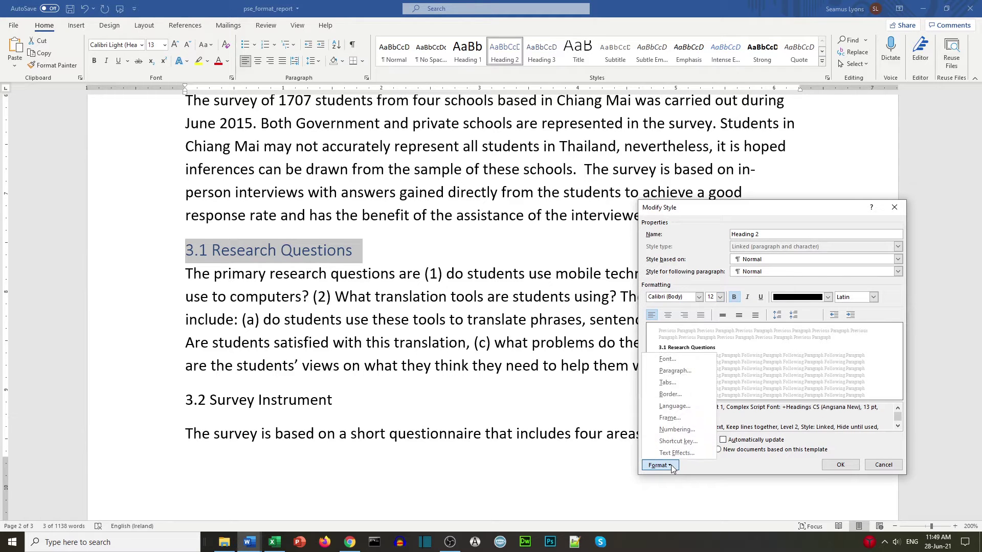
click(665, 372)
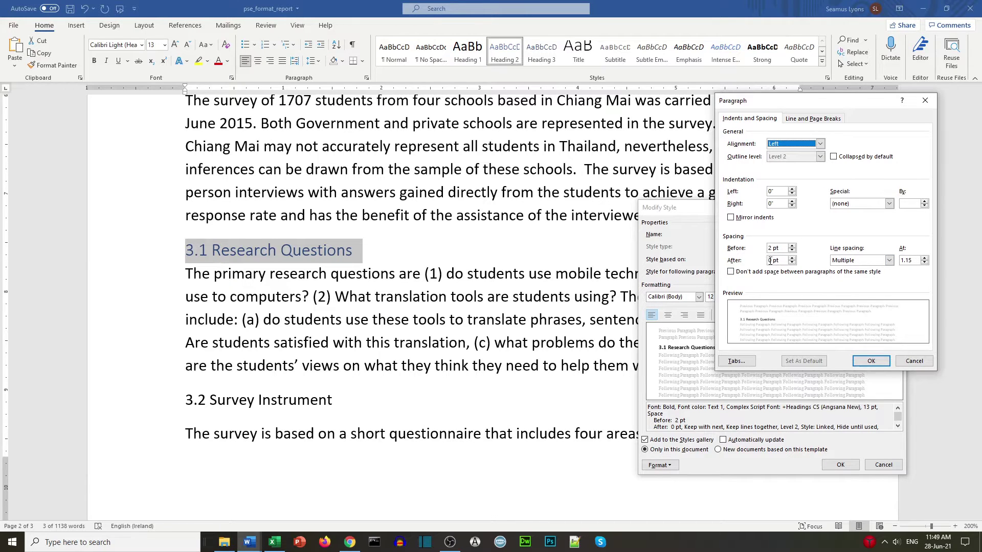
click(871, 362)
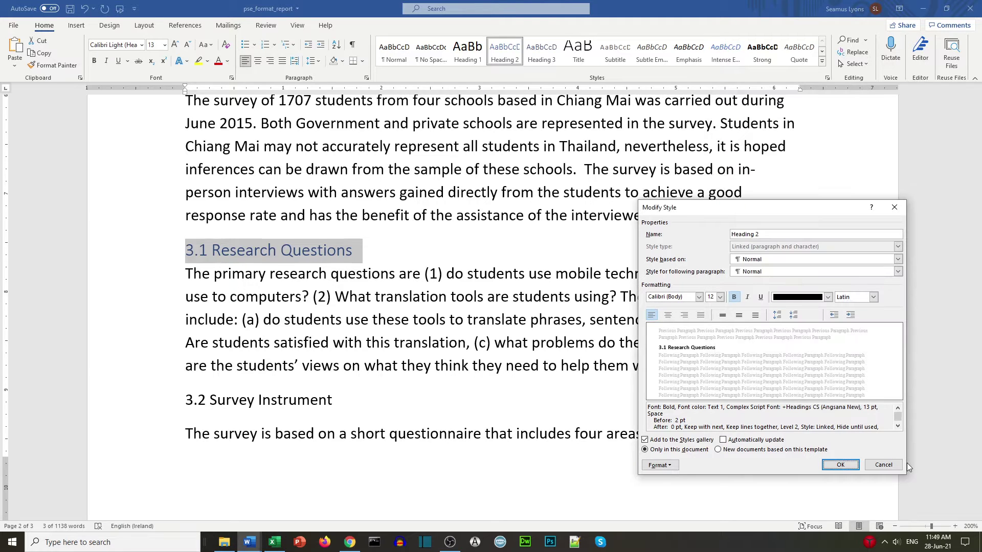
click(840, 465)
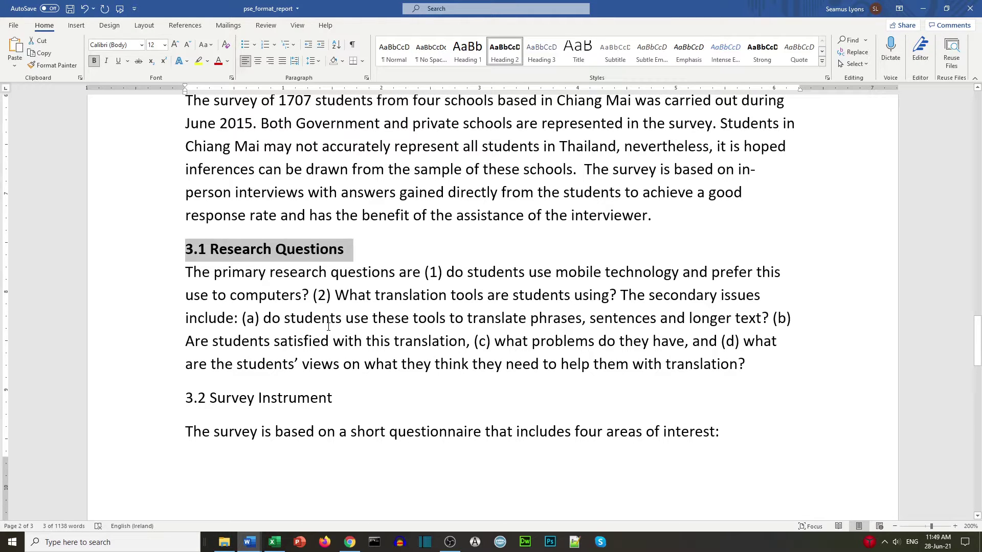
Apply the Heading 2 style to the "3.2 Survey Instrument" line.
click(153, 398)
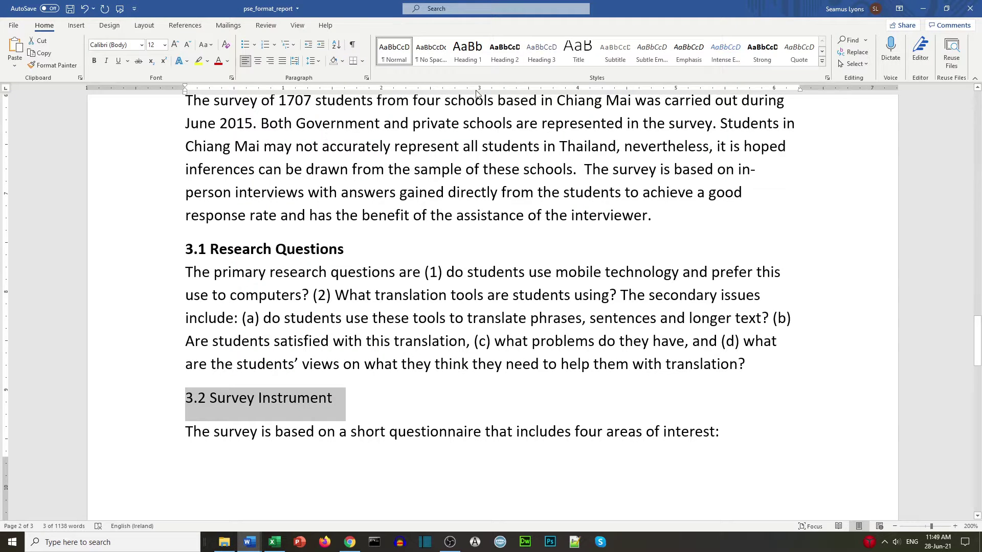
click(505, 57)
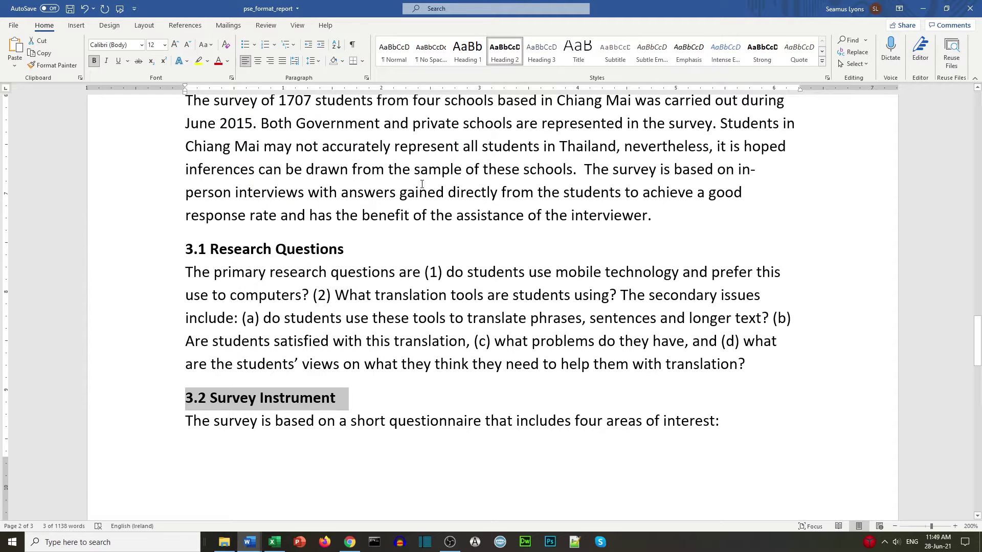
Remove the bold from both phrases in the first paragraph under "3.3 Sample" and apply the Heading 2 style to that heading line.
scroll(396, 179, down, 10)
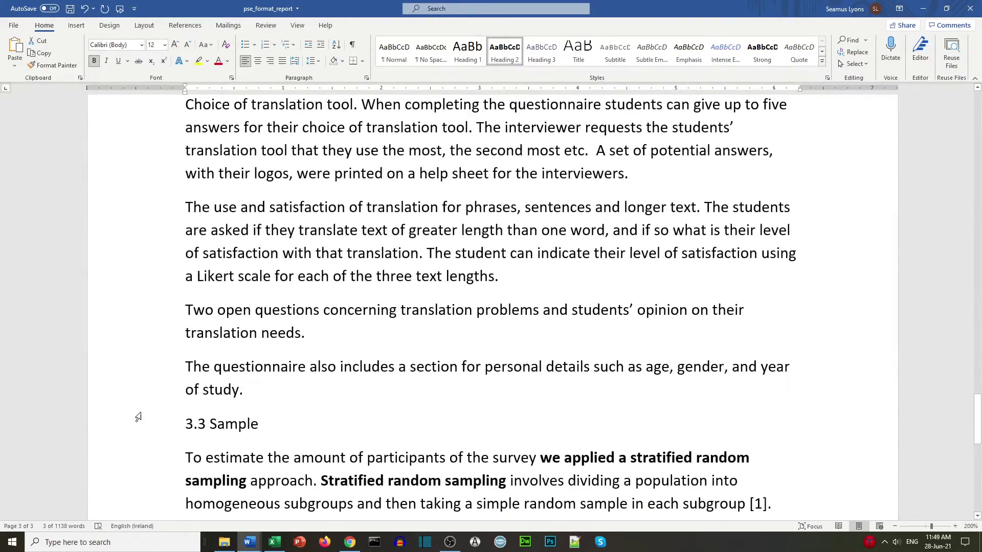
scroll(165, 338, down, 3)
scroll(165, 338, down, 3)
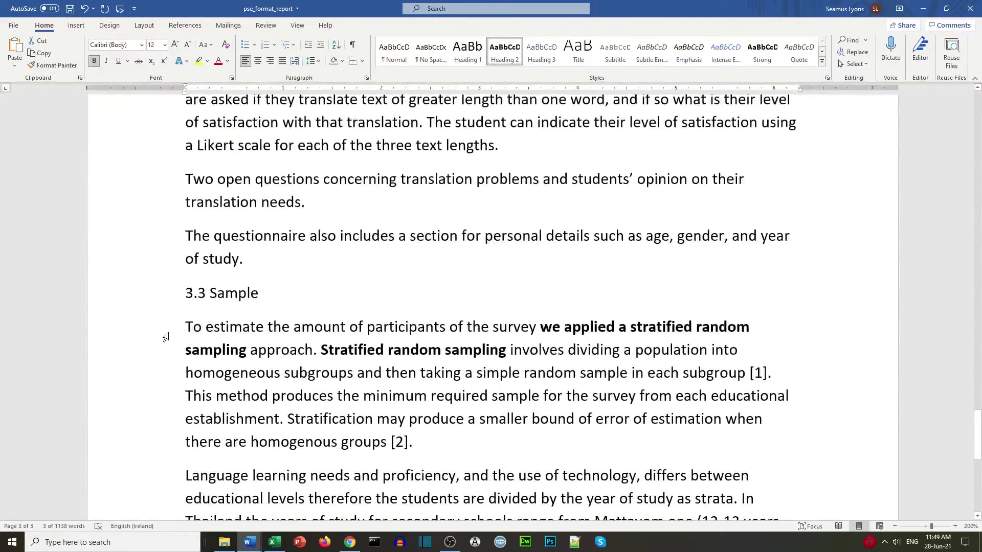
drag(507, 350, 321, 350)
click(94, 61)
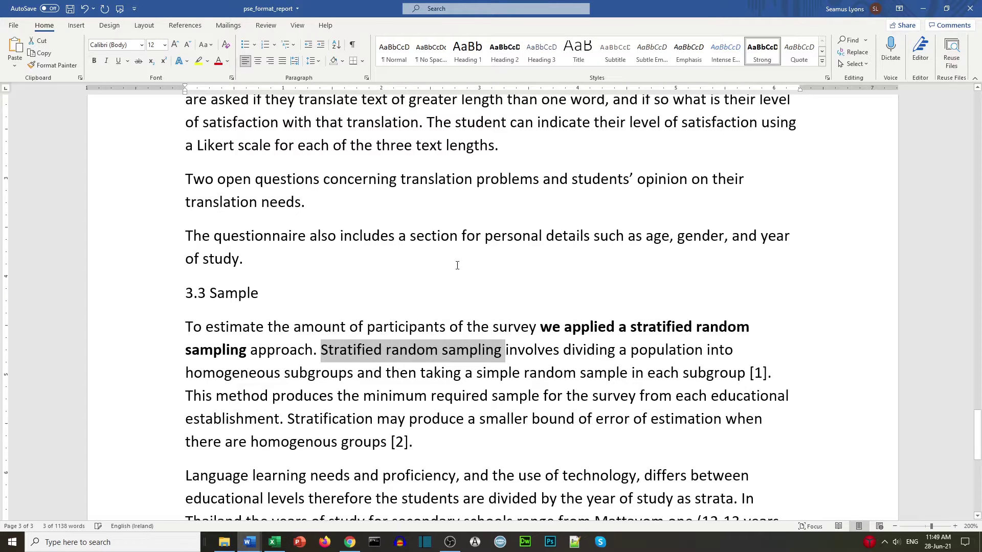
drag(249, 350, 540, 327)
click(94, 60)
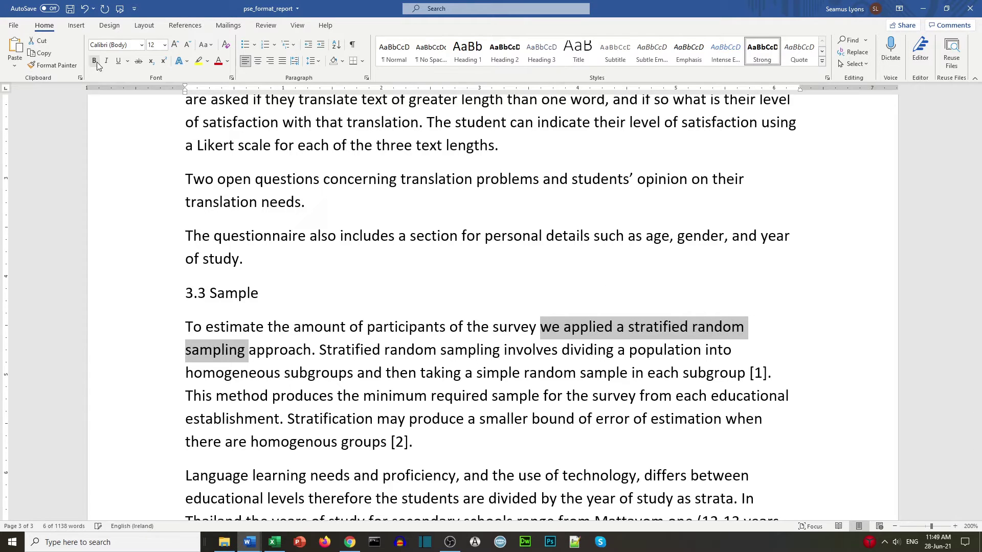
click(153, 297)
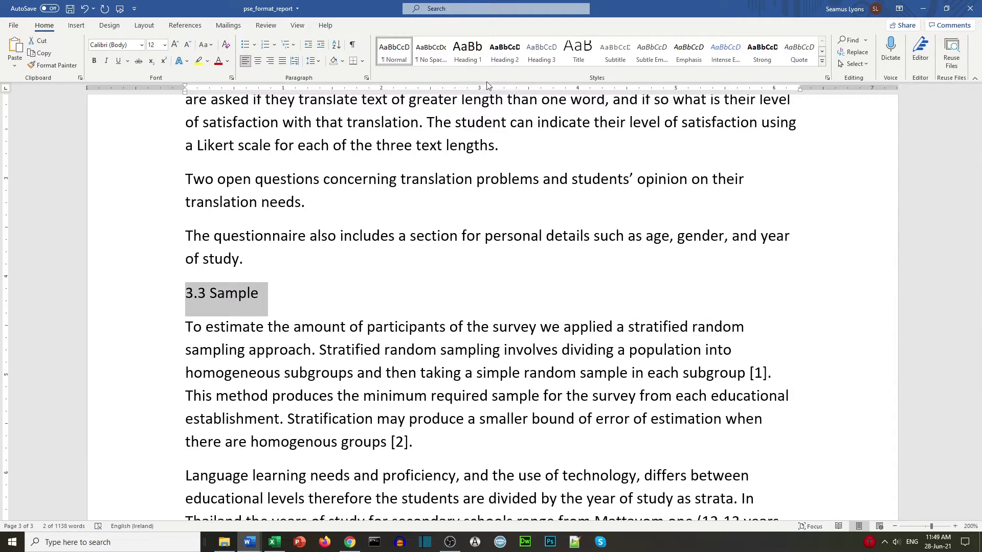
click(501, 59)
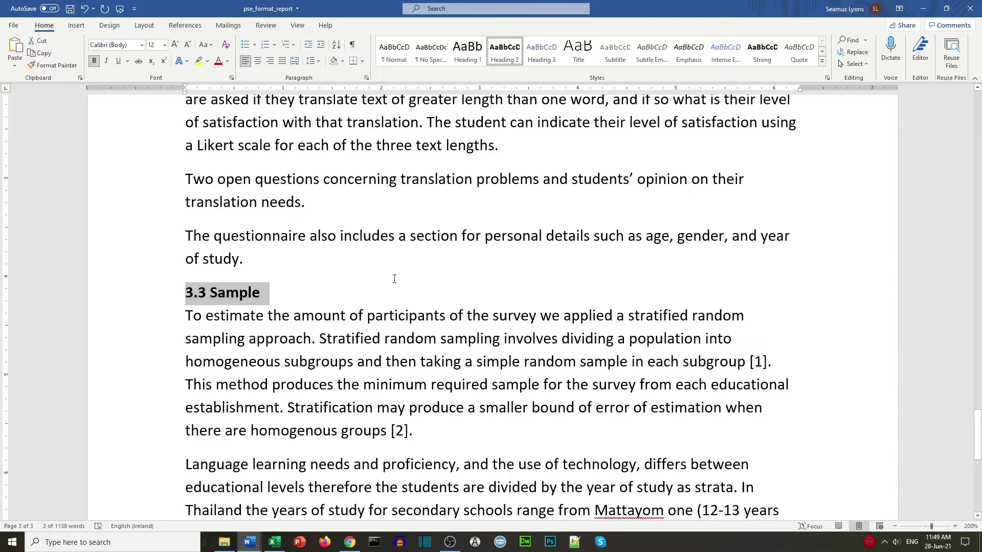
Number the four area-of-interest paragraphs under "3.2 Survey Instrument" 1 to 4, indenting the numbers about 0.06 inch and the text about 0.25 inch.
scroll(394, 278, up, 1)
scroll(394, 279, down, 7)
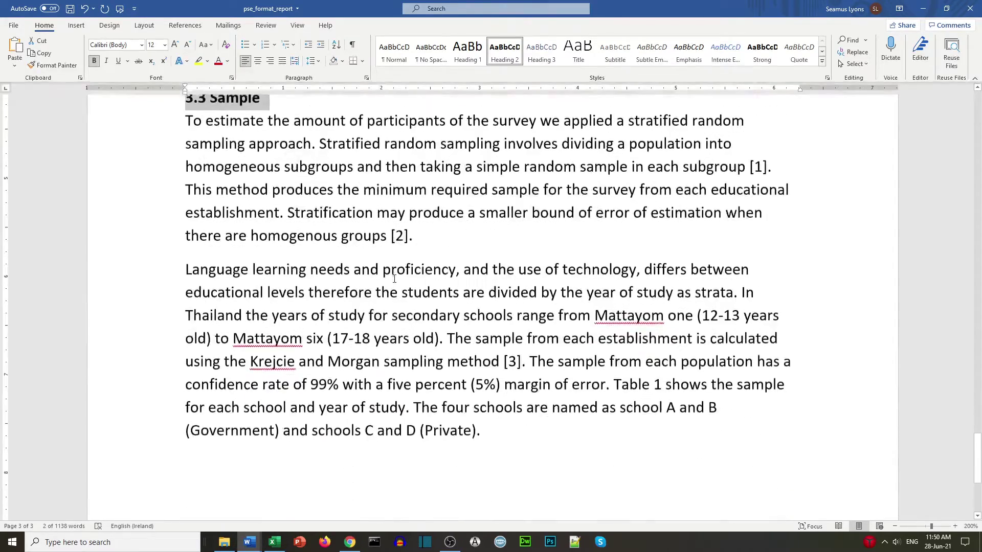
scroll(394, 278, down, 1)
scroll(394, 279, up, 10)
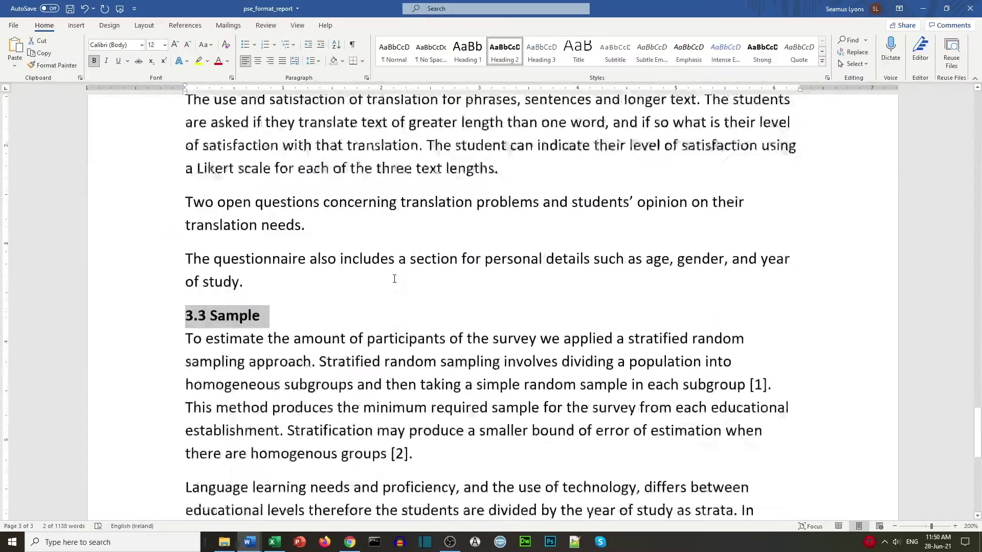
scroll(394, 278, up, 10)
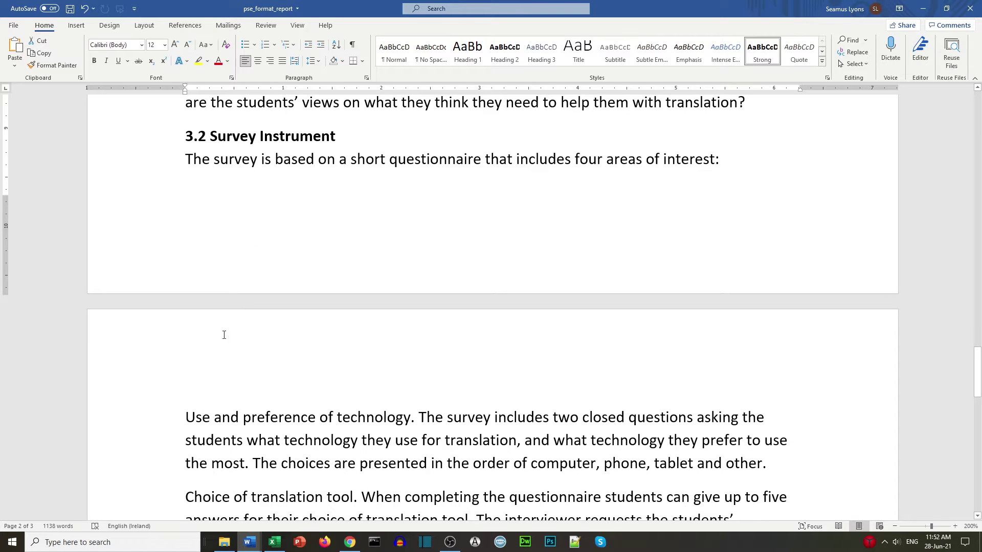
double_click(187, 415)
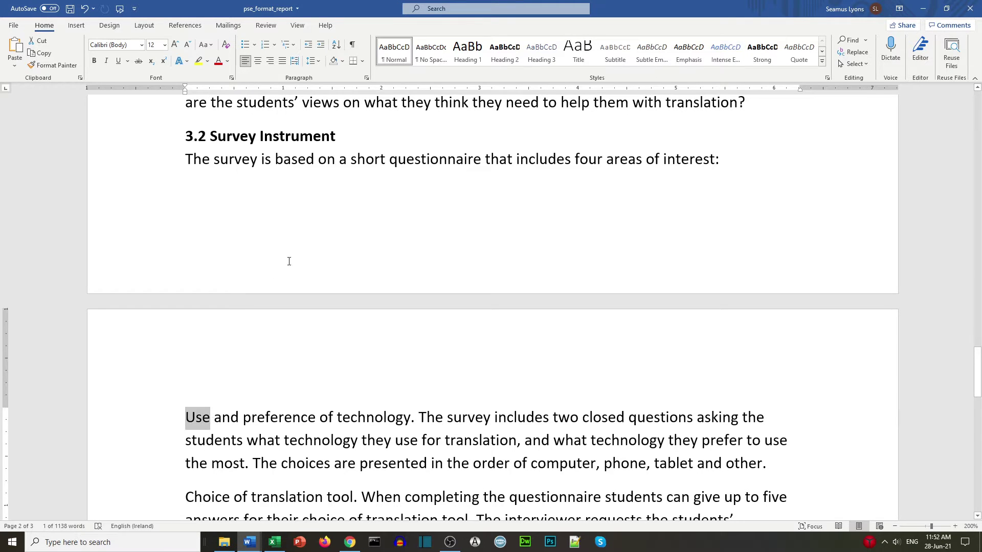
scroll(289, 262, down, 5)
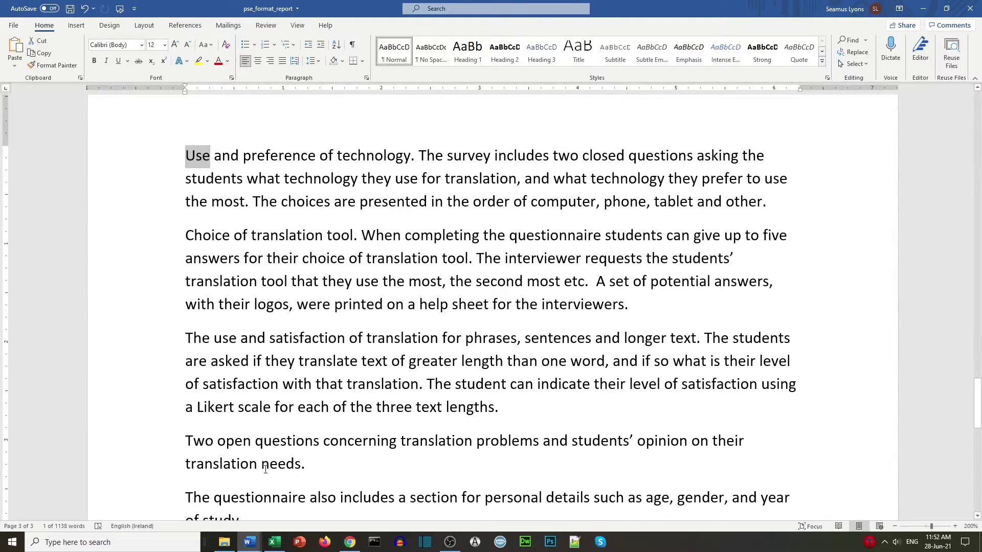
click(305, 469)
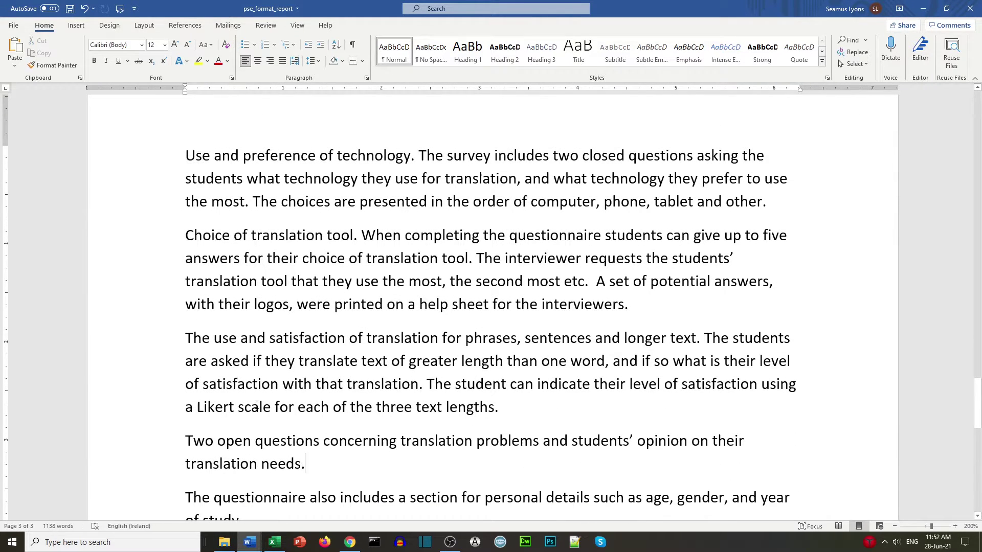
drag(305, 464, 185, 169)
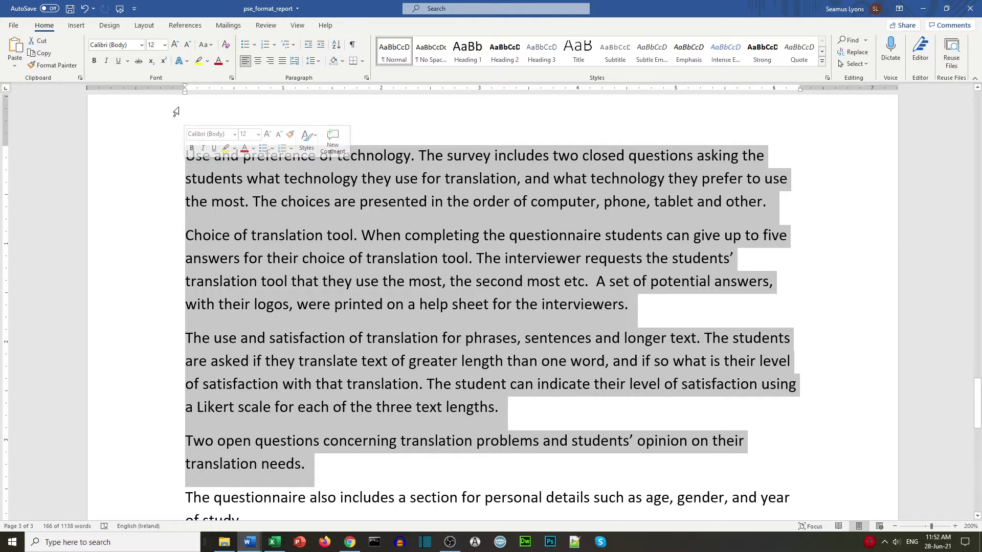
click(264, 46)
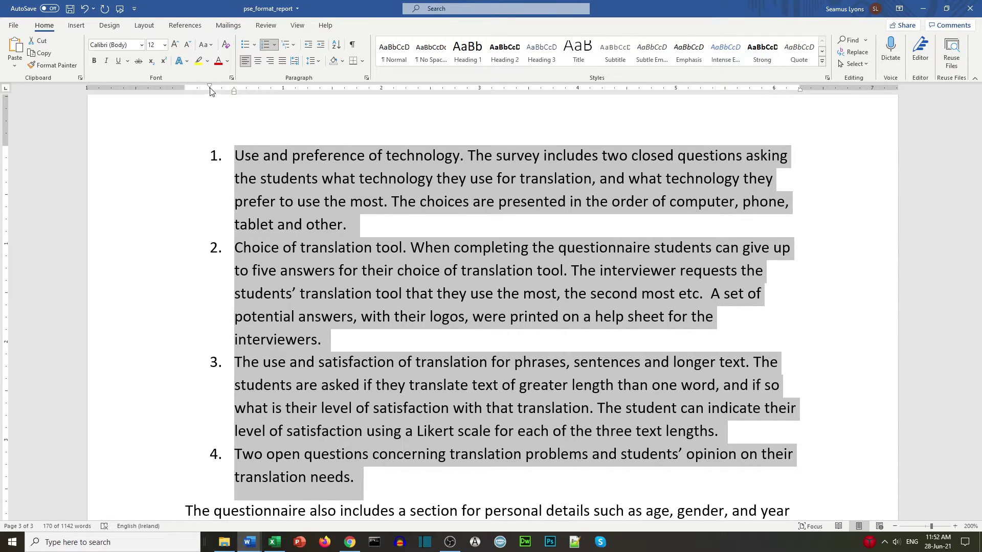
drag(209, 87, 193, 92)
mouse_move(234, 92)
mouse_down()
mouse_move(212, 97)
mouse_move(258, 97)
mouse_move(213, 98)
mouse_up()
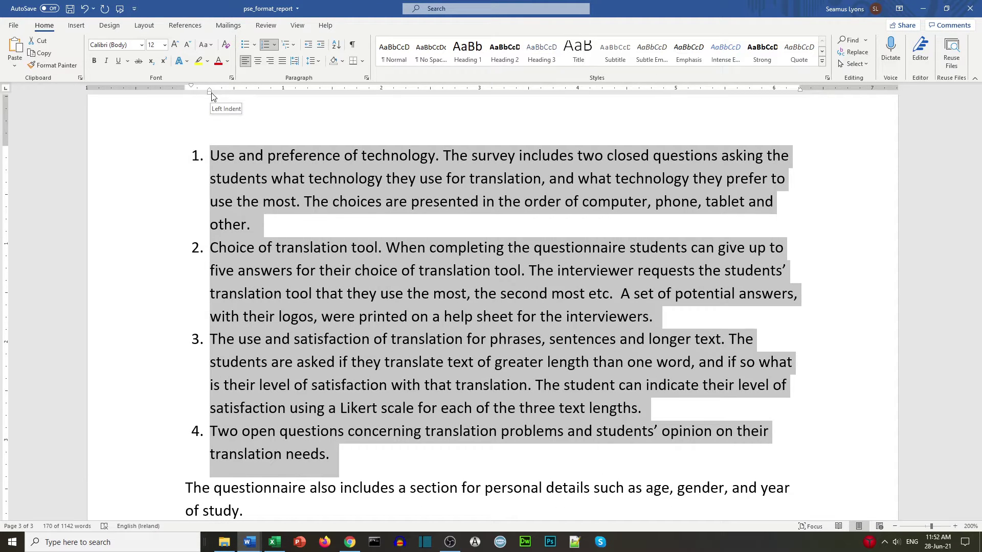
Save the report to the Desktop as the Word document pse_format_report and deselect the numbered list.
click(15, 26)
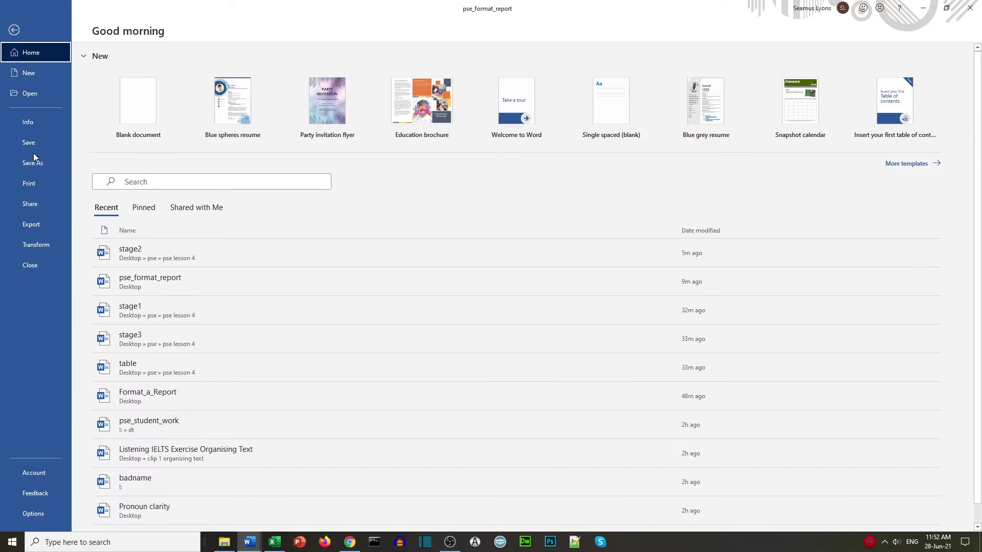
click(34, 157)
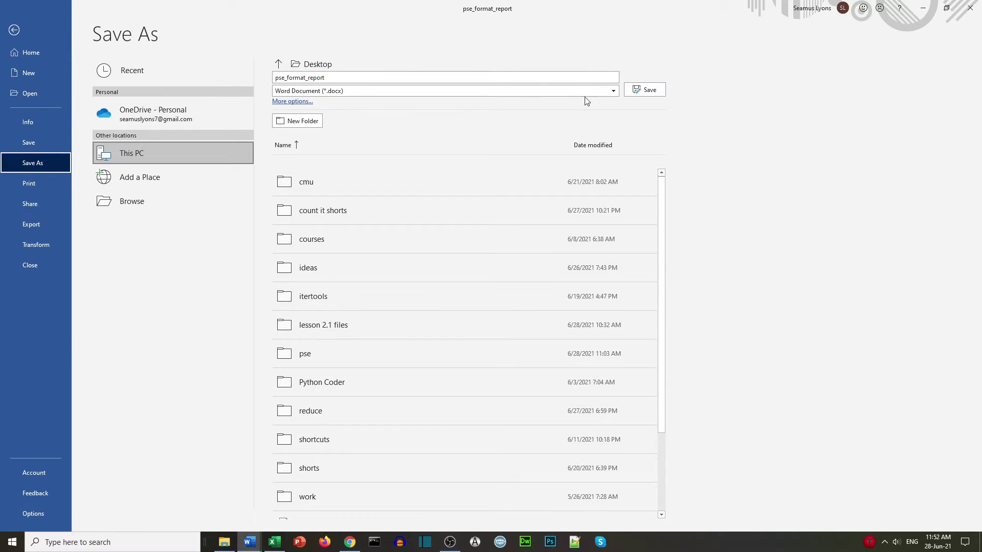
click(645, 89)
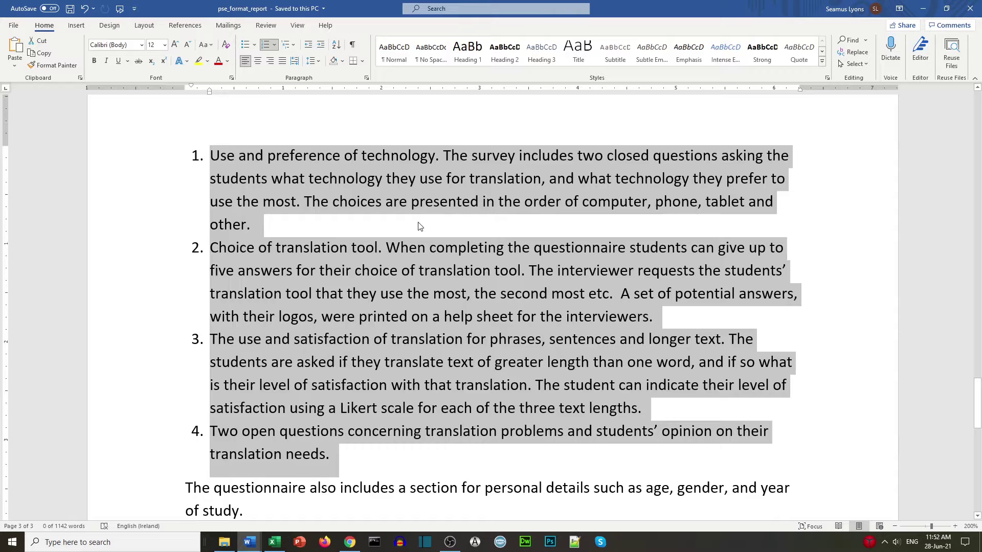
click(345, 215)
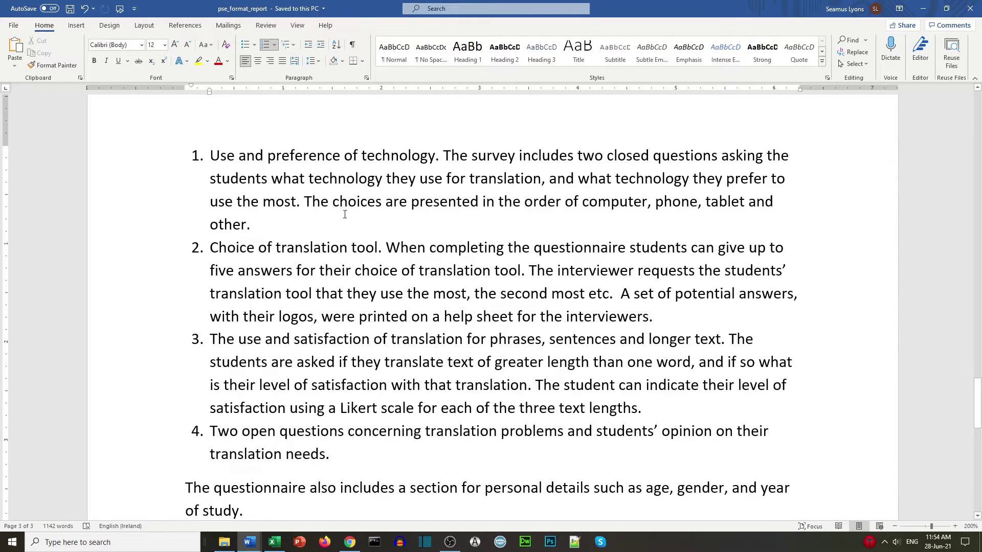
Set the units in which measurements are shown to Centimeters in the advanced Word options.
click(14, 27)
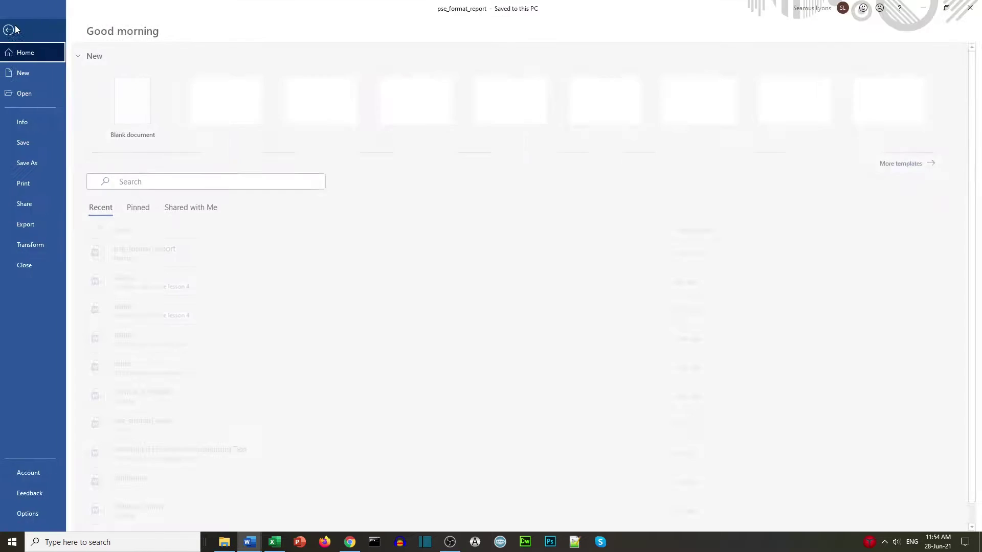
click(35, 516)
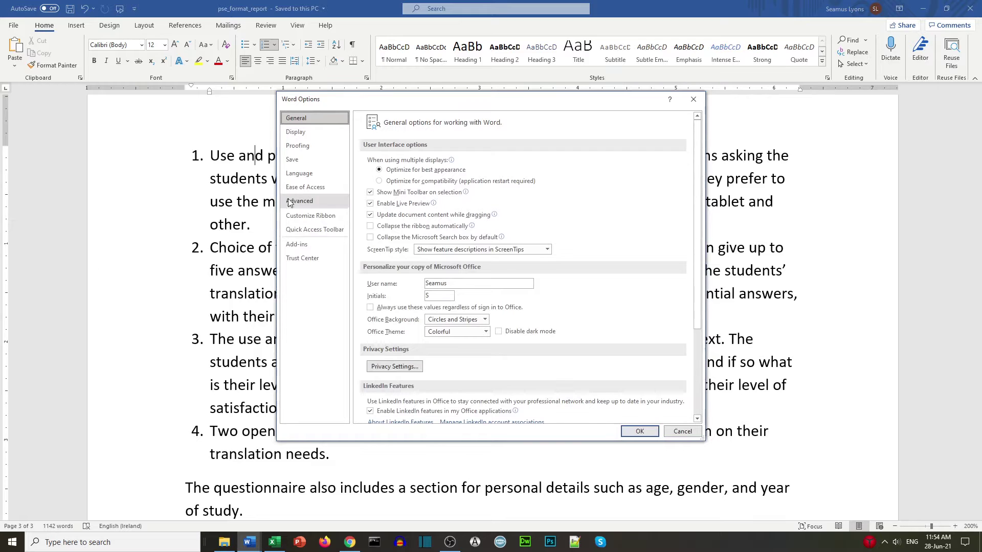
click(299, 201)
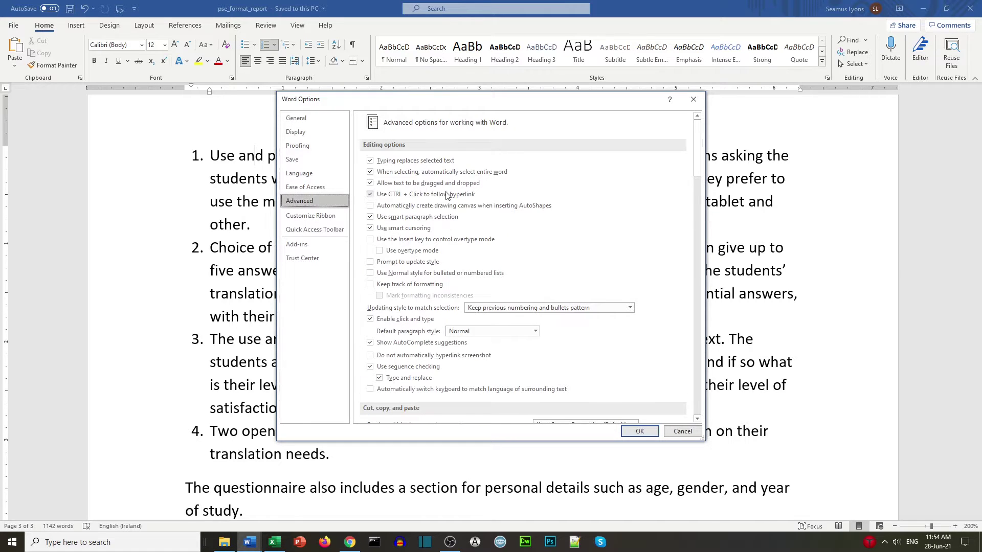
scroll(492, 190, down, 1)
scroll(492, 191, down, 3)
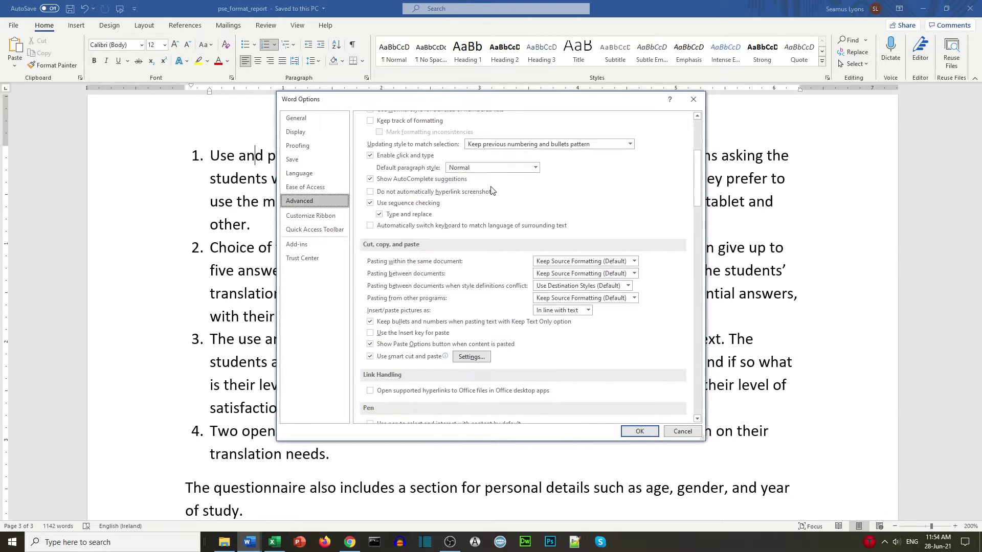
scroll(492, 190, down, 6)
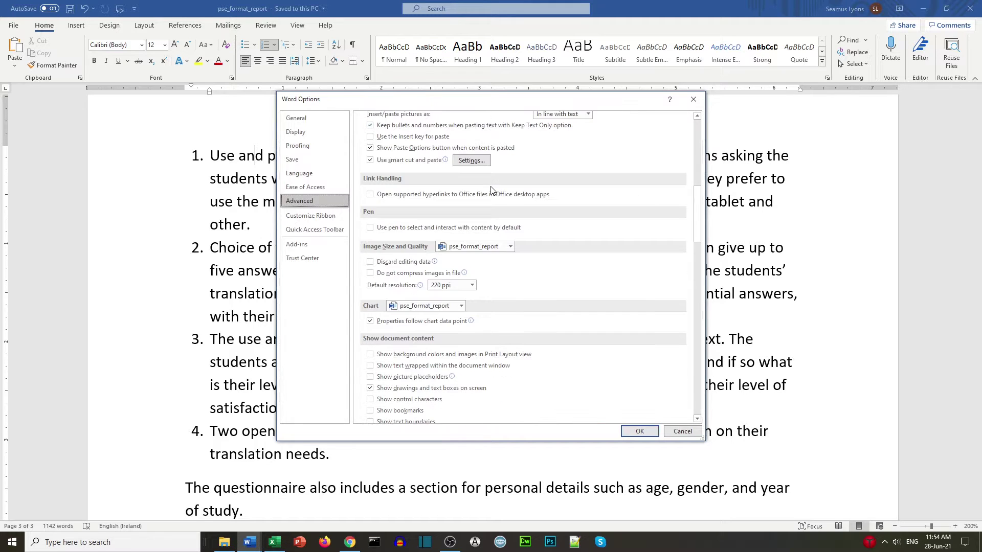
scroll(492, 191, down, 5)
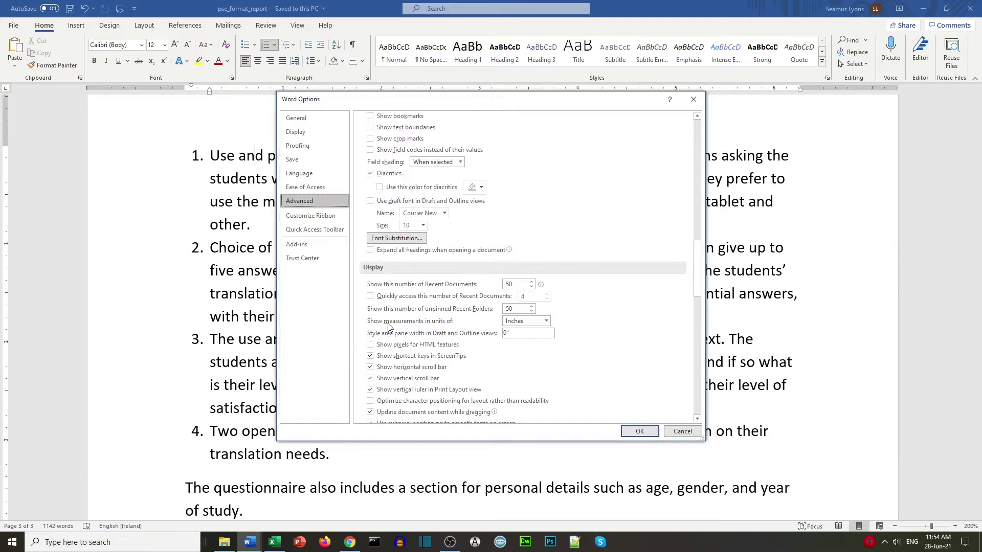
click(543, 321)
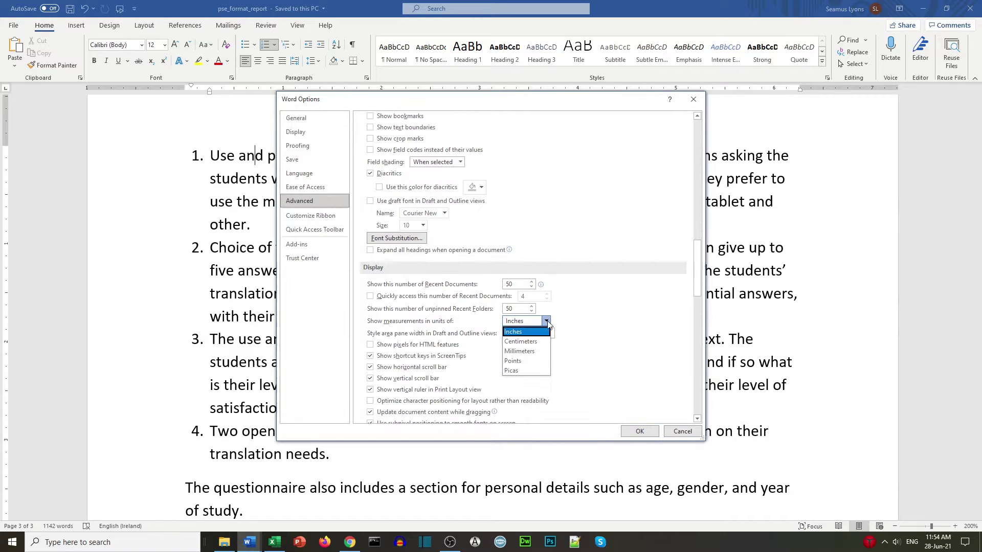
click(540, 343)
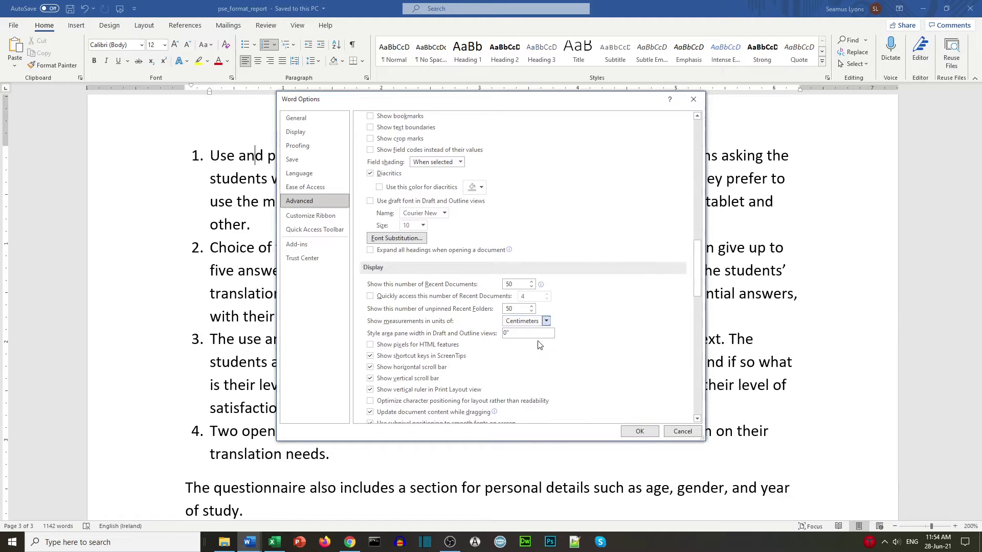
click(640, 431)
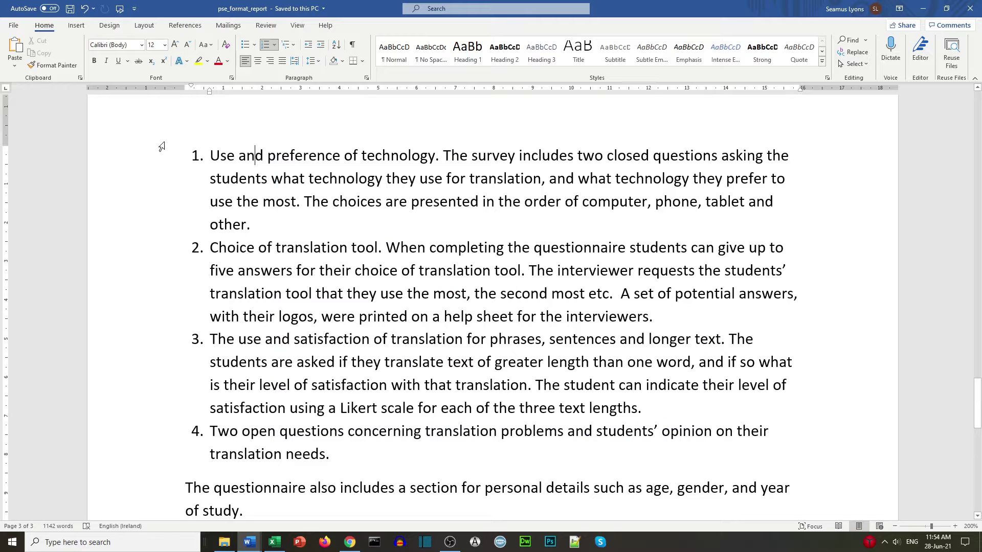
Indent the four-item list so its numbers start at about 0.25 cm and its text at about 1 cm, and save the report.
drag(150, 165, 164, 449)
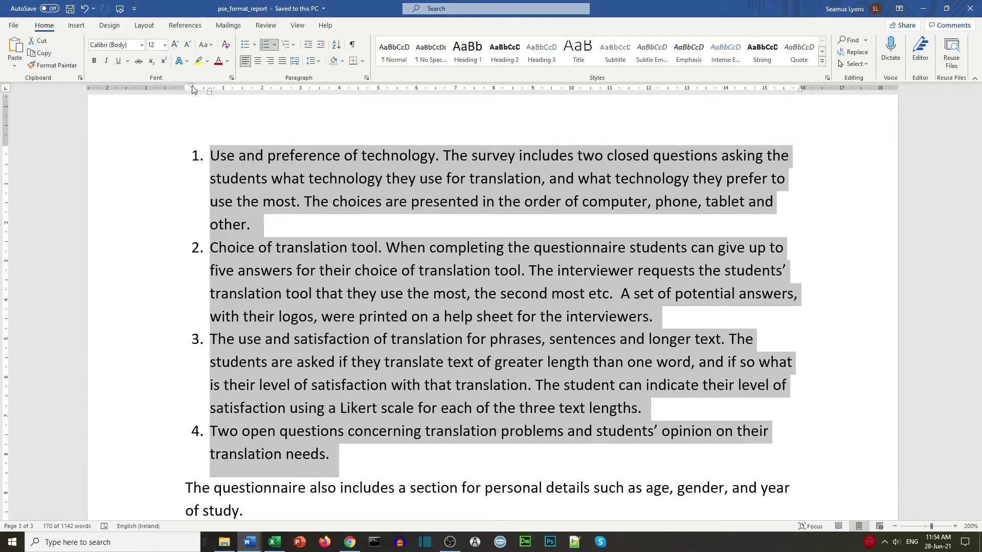
drag(191, 86, 223, 92)
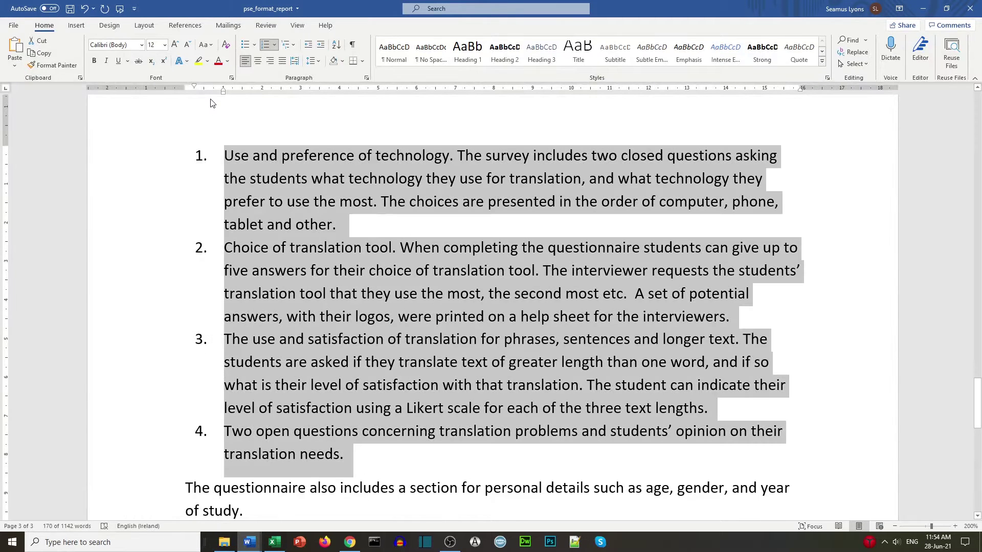
click(13, 25)
click(31, 142)
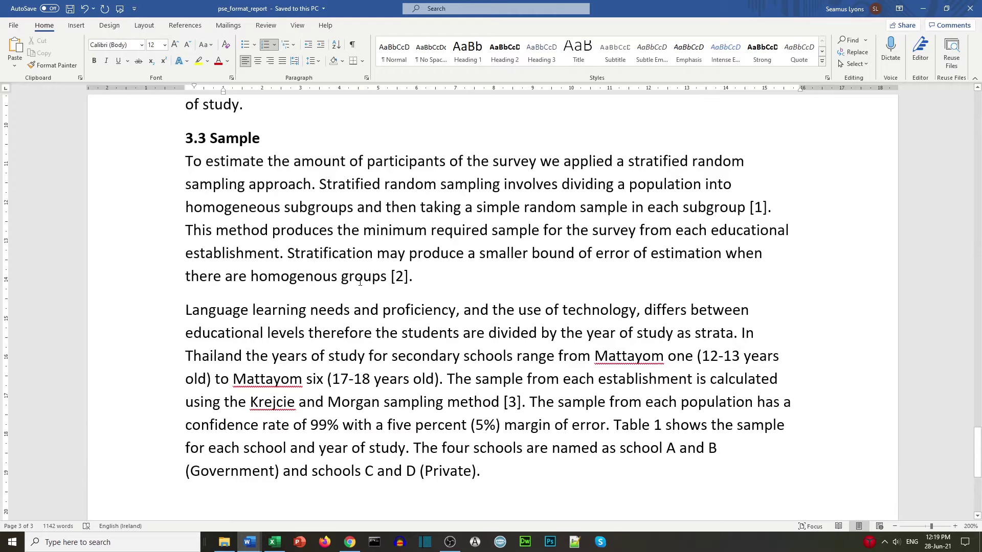
Copy the entire text of the stage3 document into a new paragraph at the end of section 3.3 in pse_format_report.
scroll(444, 413, down, 2)
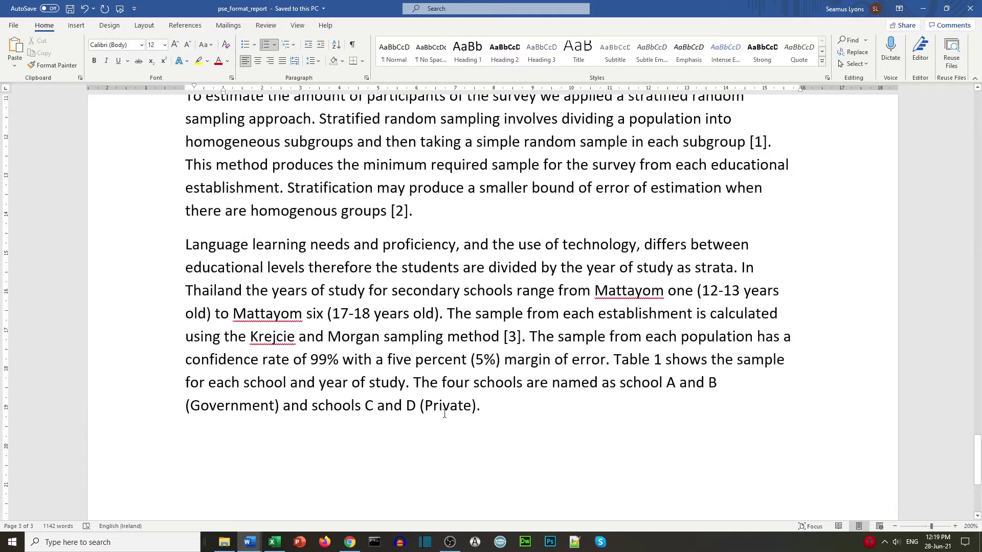
click(490, 415)
key(Return)
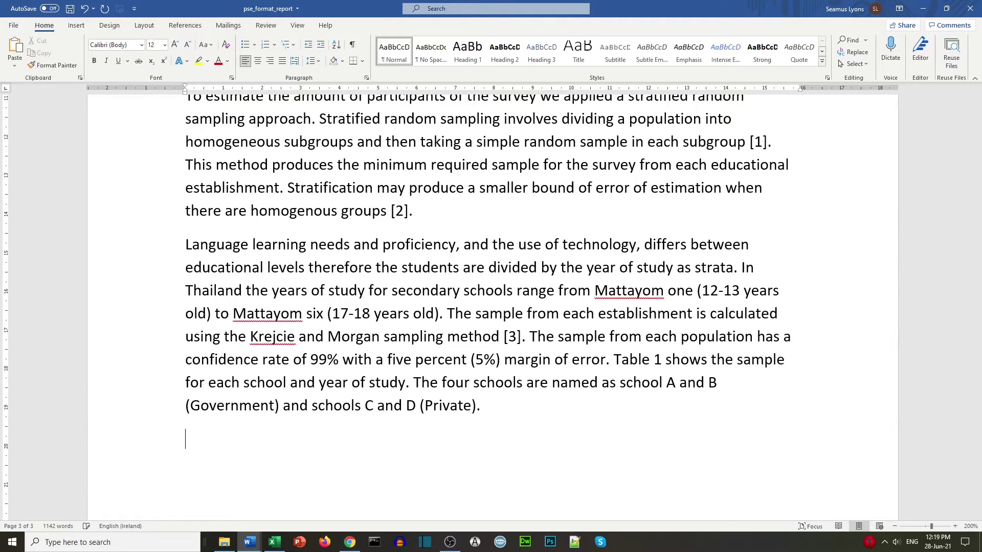
mouse_move(249, 541)
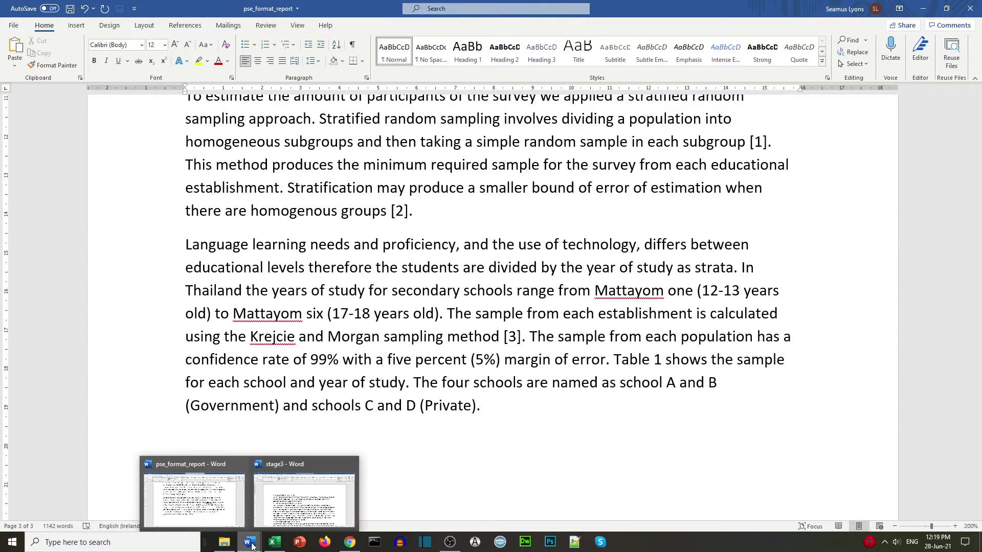
click(260, 517)
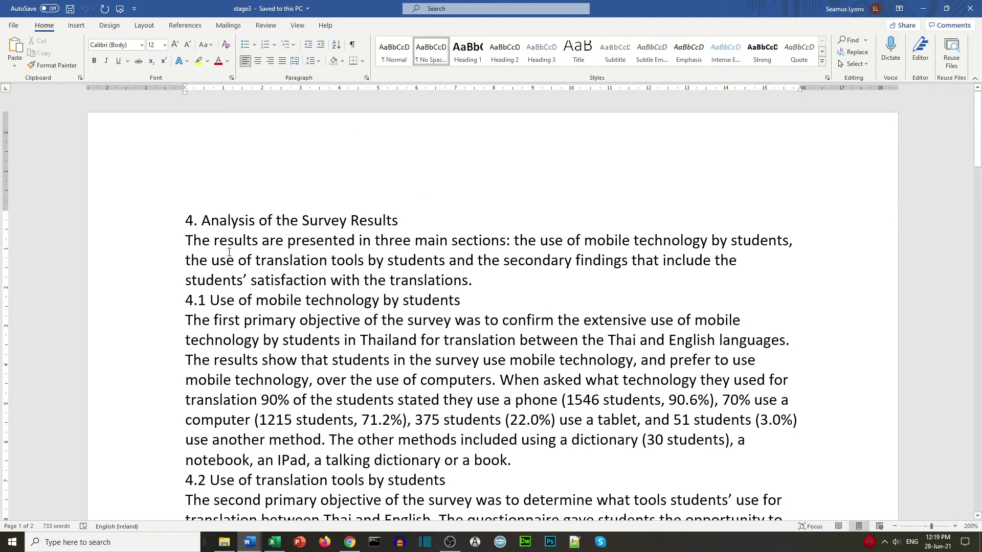
key(ctrl+a)
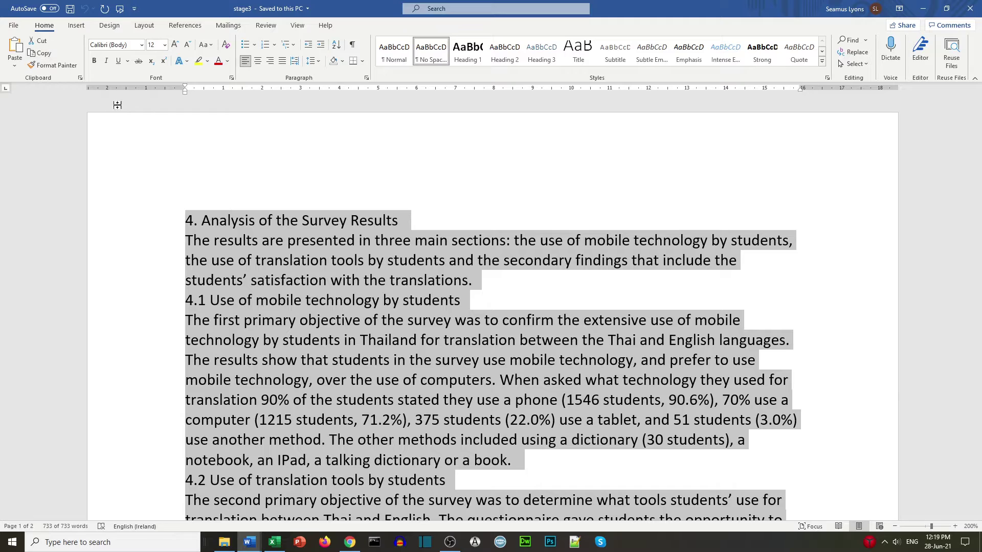
mouse_move(253, 546)
click(187, 496)
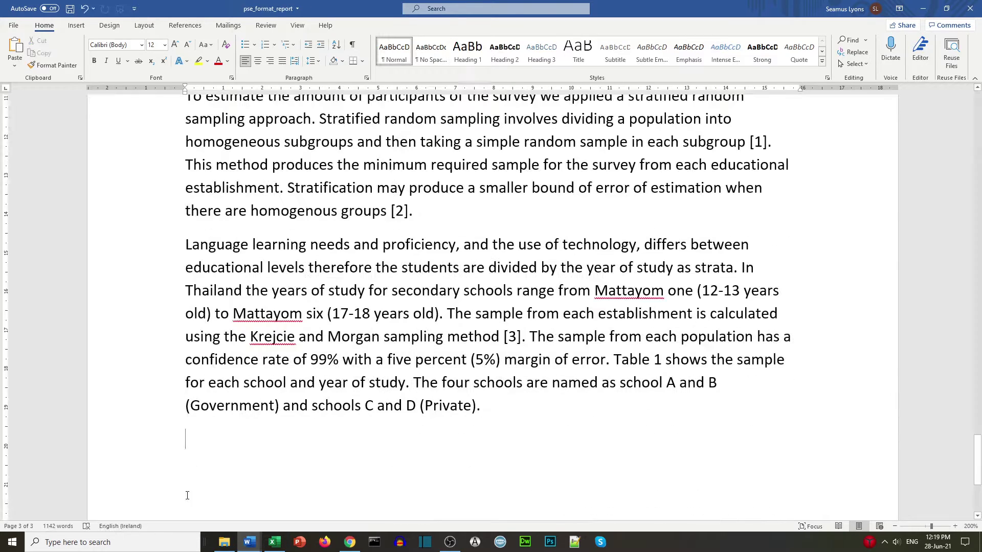
click(15, 47)
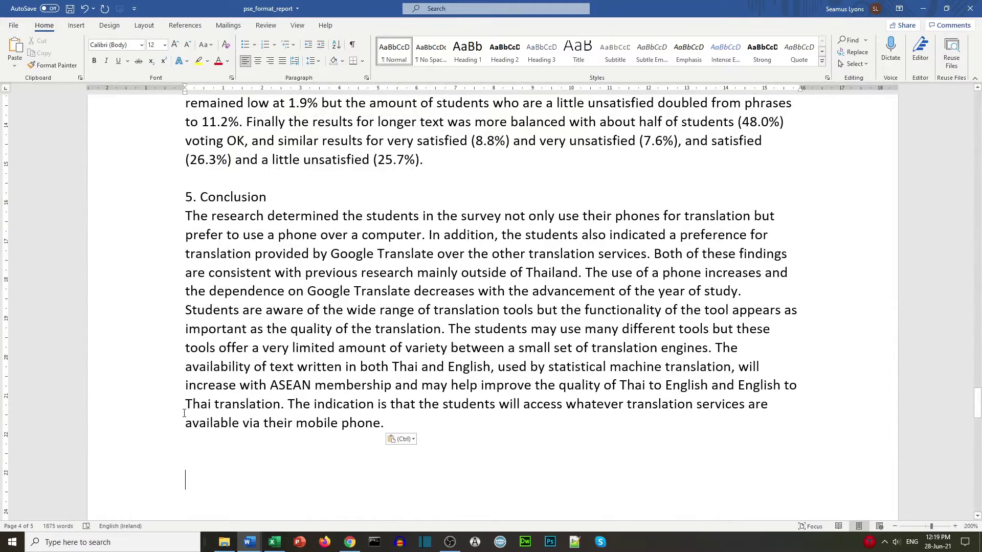
key(Return)
Apply the Normal style to all the pasted text, from "4. Analysis of the Survey Results" through the end of the Conclusion.
click(421, 431)
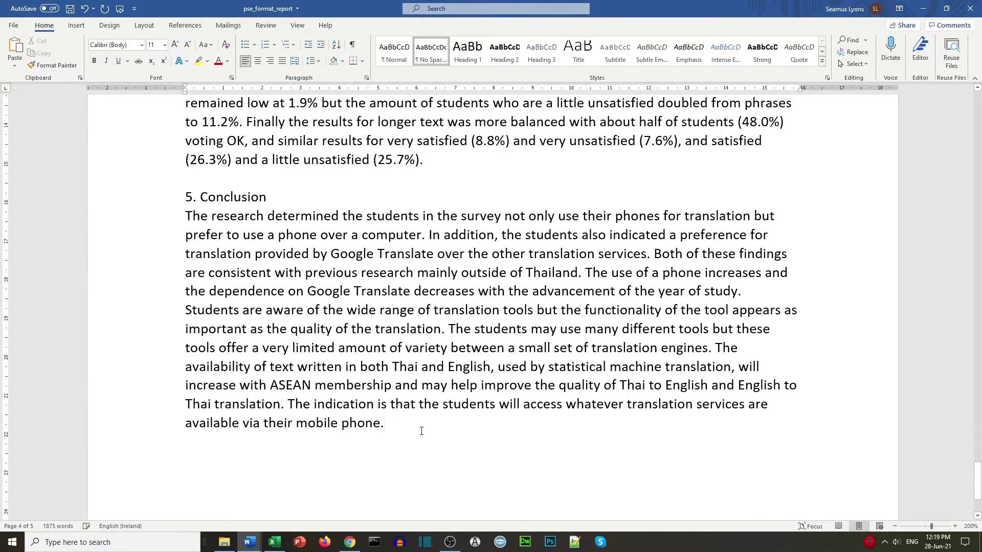
drag(399, 421, 180, 269)
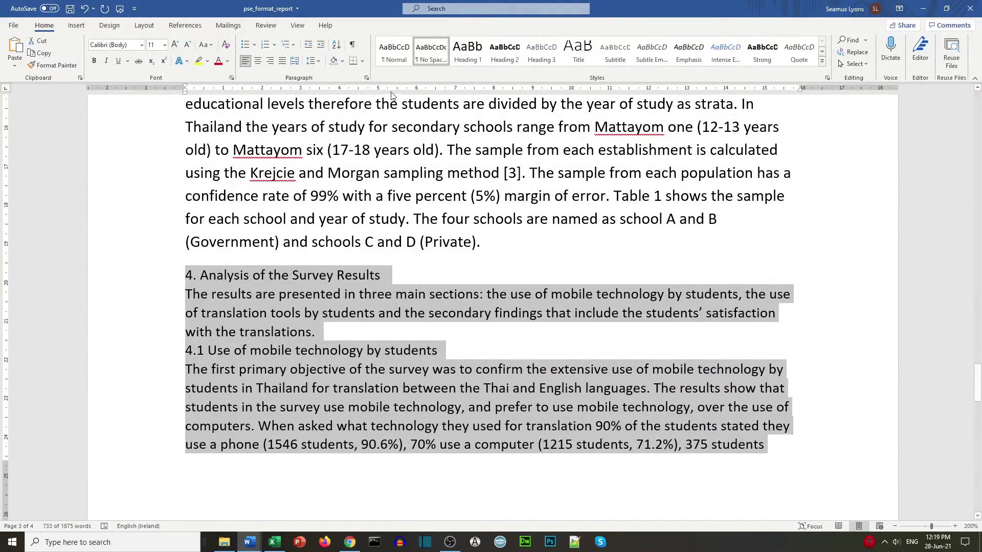
click(394, 55)
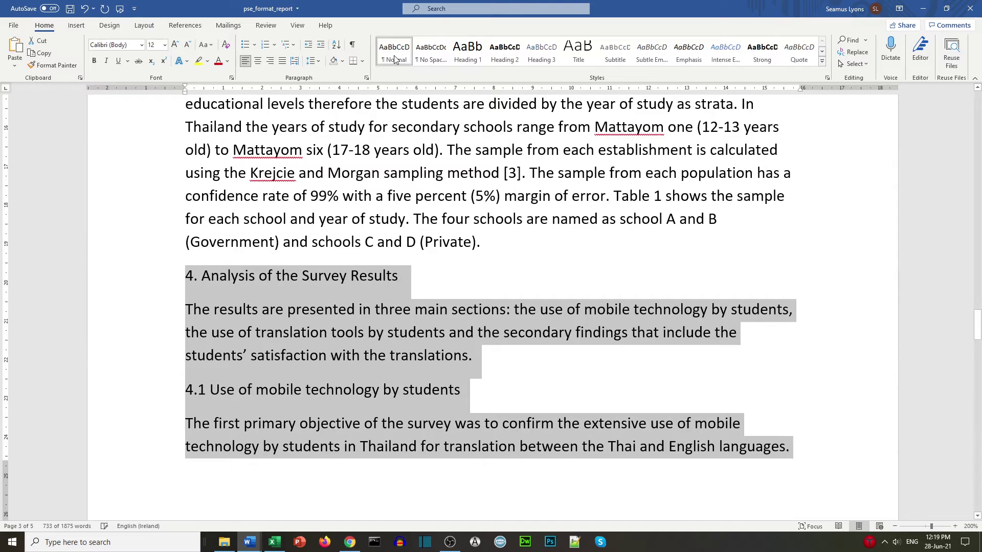
Apply Heading 1 to "4. Analysis of the Survey Results" and Heading 2 to "4.1 Use of mobile technology by students".
click(131, 283)
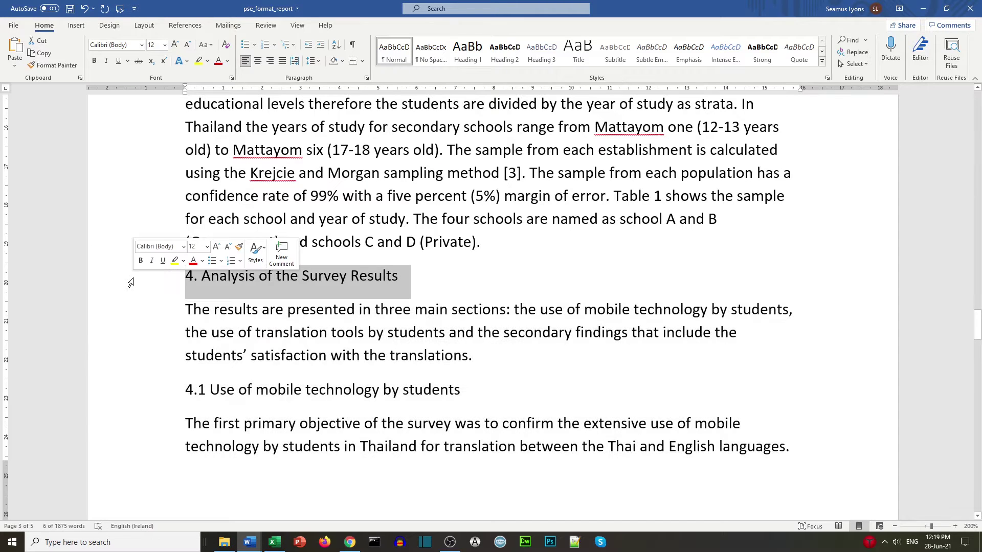
click(468, 51)
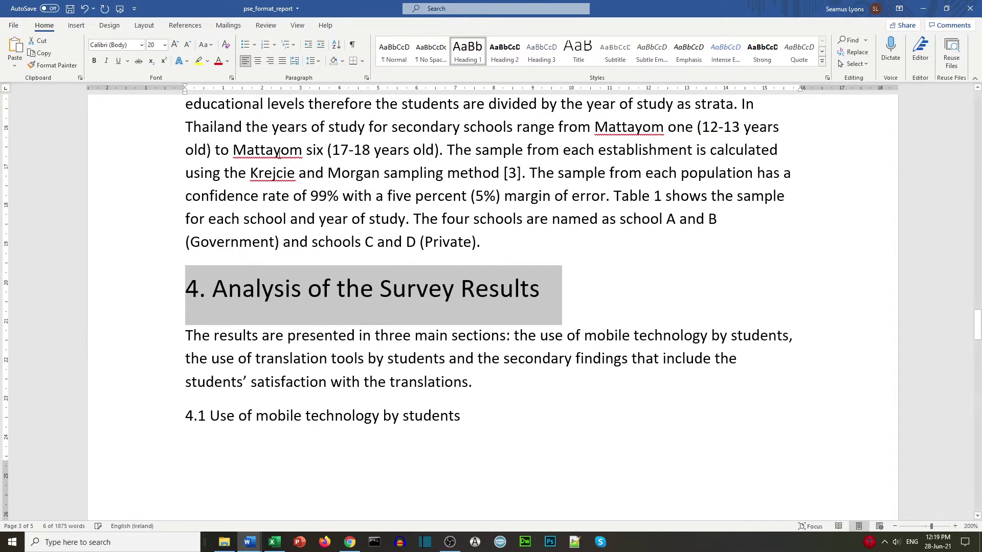
scroll(153, 219, down, 3)
click(154, 219)
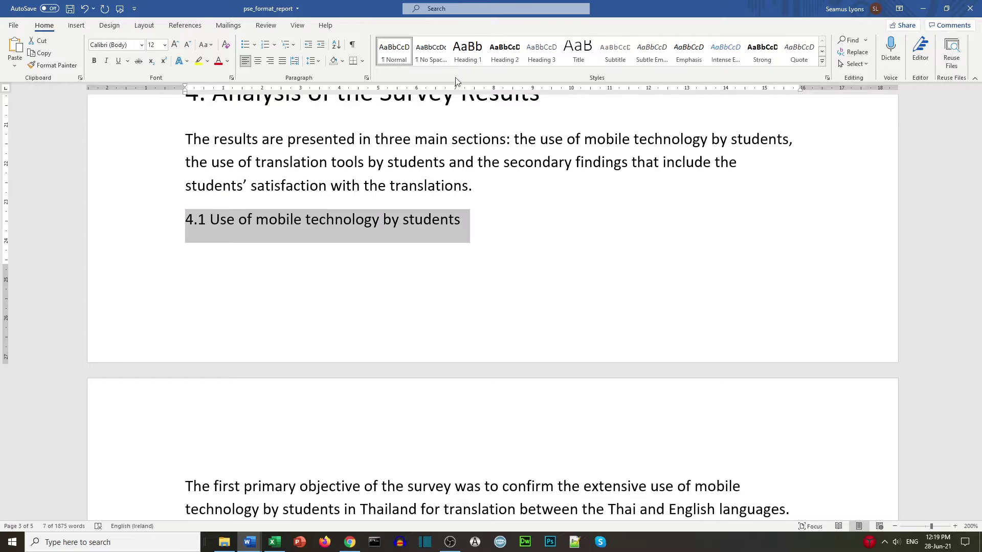
click(463, 62)
click(491, 59)
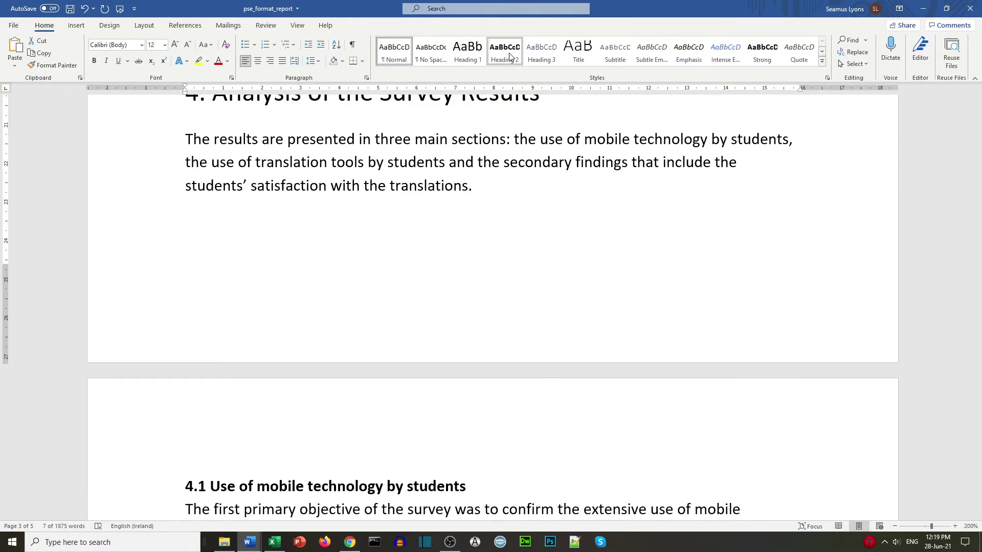
Apply the Heading 2 style to the lines "4.2 Use of translation tools by students" and "4.3 Secondary findings".
scroll(195, 232, down, 5)
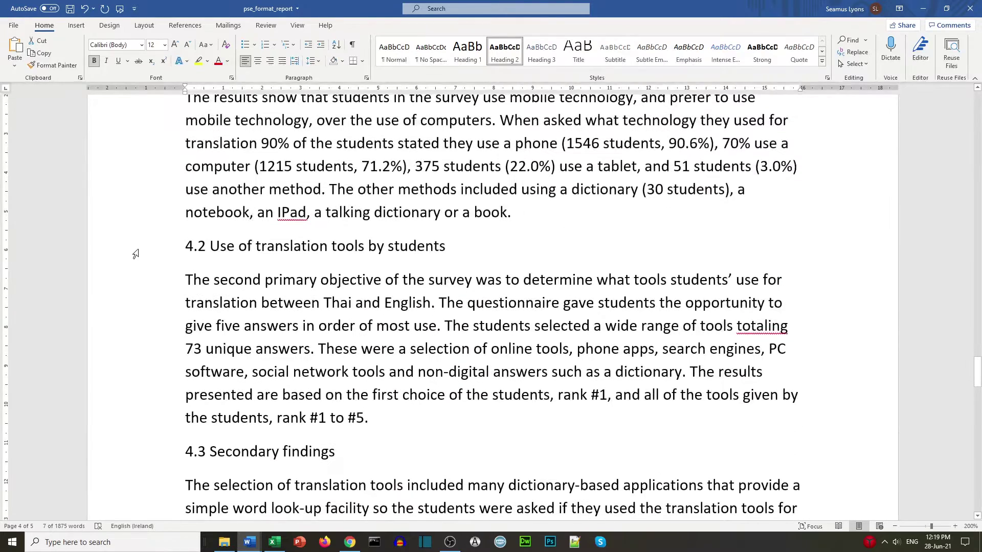
click(135, 252)
key(ctrl+alt+2)
scroll(136, 271, down, 2)
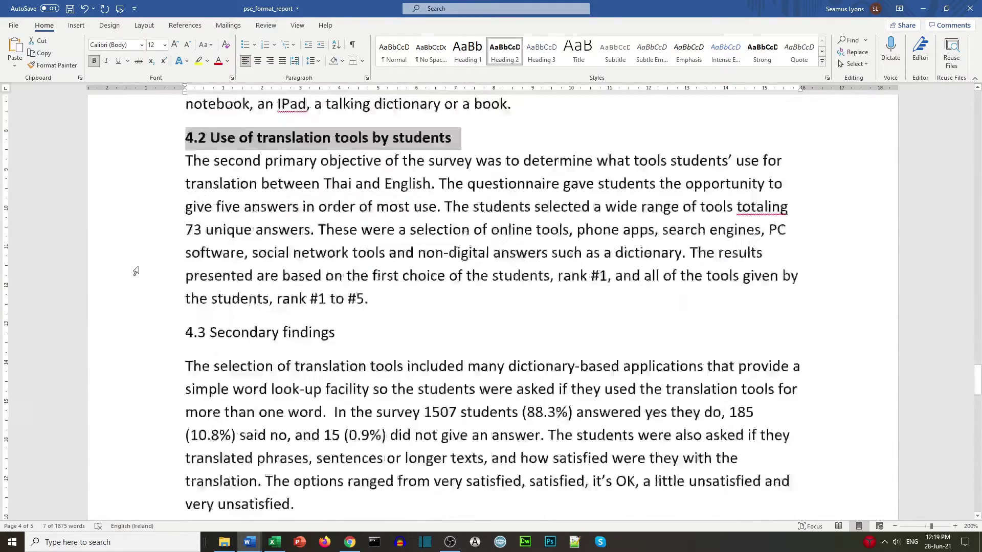
scroll(136, 271, down, 2)
click(153, 249)
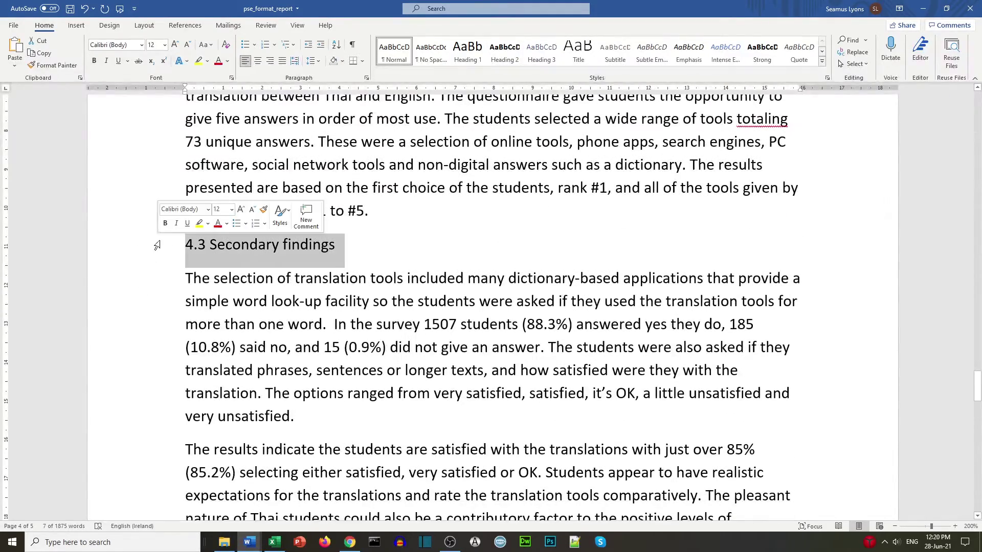
click(500, 60)
Apply the Heading 1 style to the "5. Conclusion" line.
scroll(336, 170, down, 8)
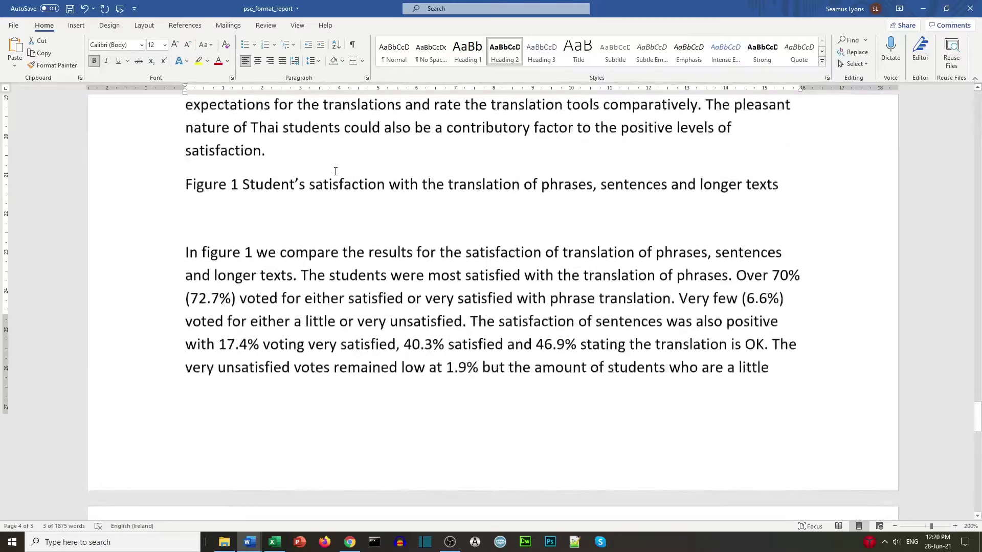
scroll(335, 171, down, 10)
click(133, 199)
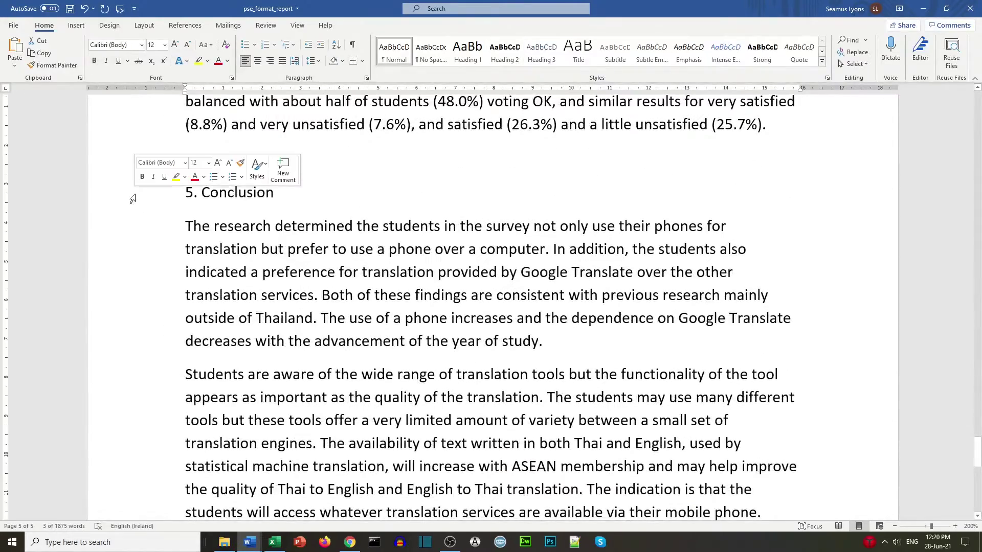
click(133, 199)
click(467, 61)
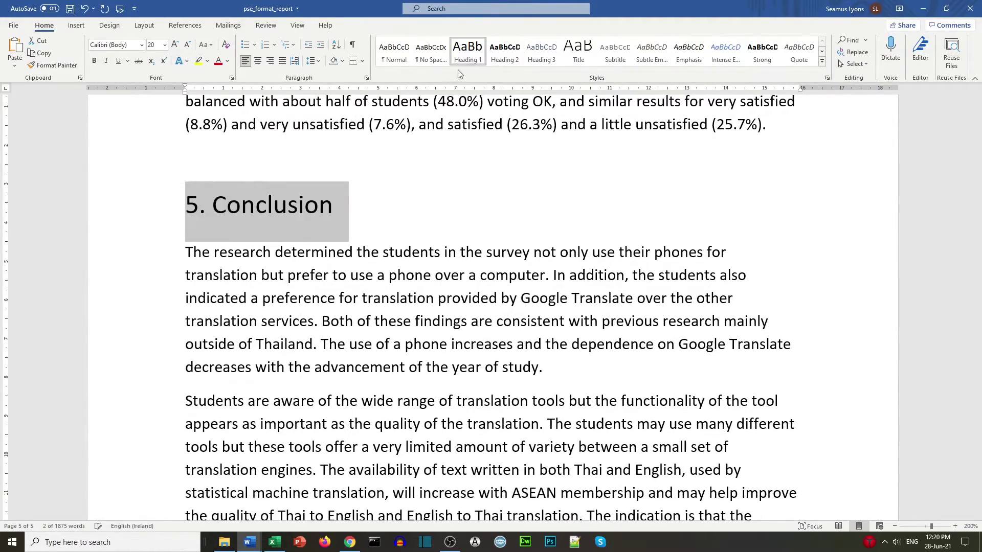
Save the report after checking the end of the Conclusion section.
scroll(381, 151, down, 10)
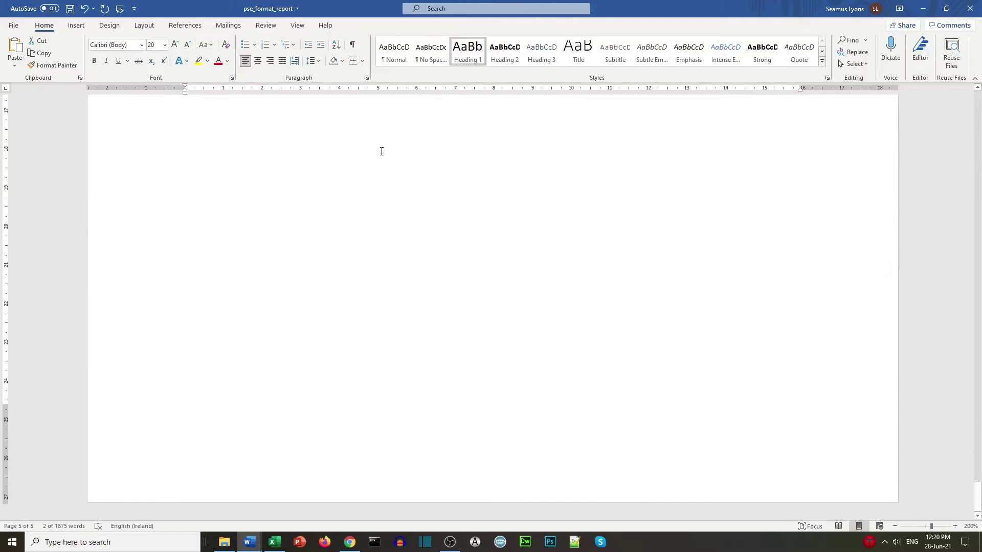
scroll(382, 151, up, 9)
scroll(381, 151, up, 2)
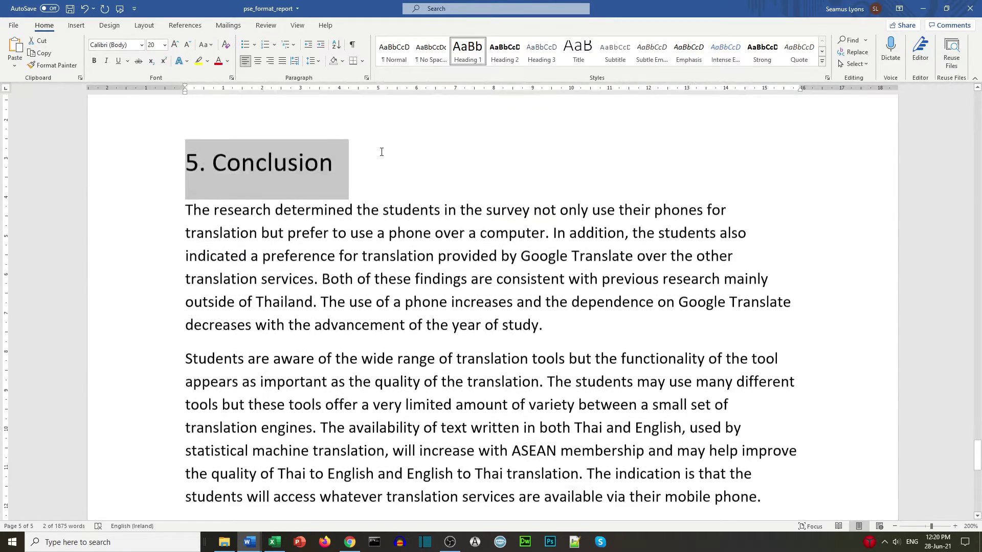
click(14, 25)
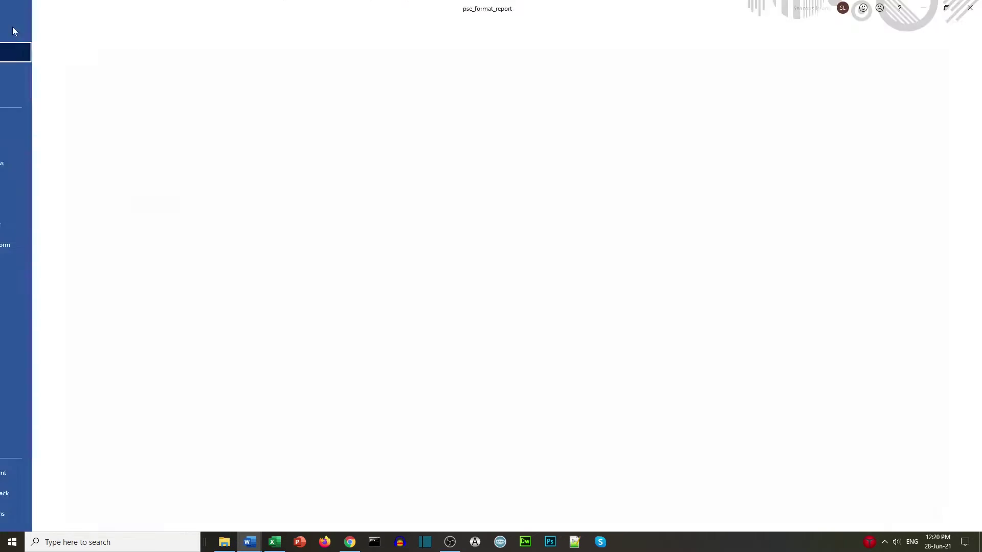
click(31, 142)
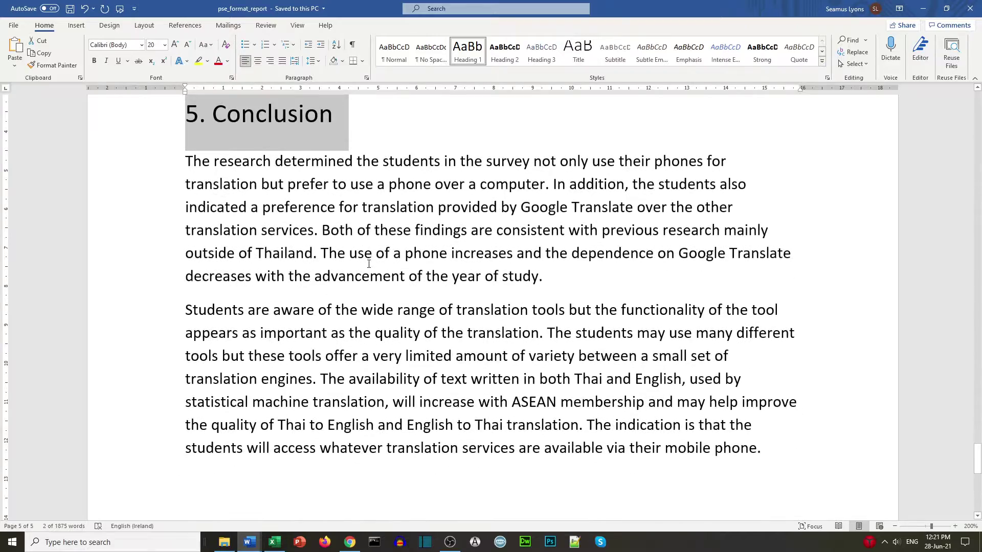
Insert an empty paragraph after the line ending "year of study.", just before the "3.3 Sample" heading.
scroll(389, 312, up, 5)
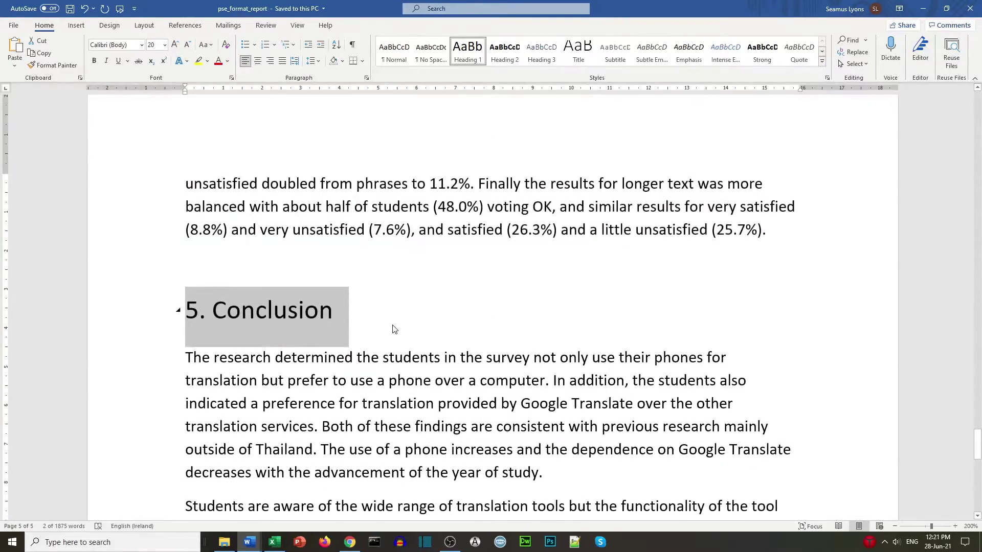
scroll(393, 326, up, 15)
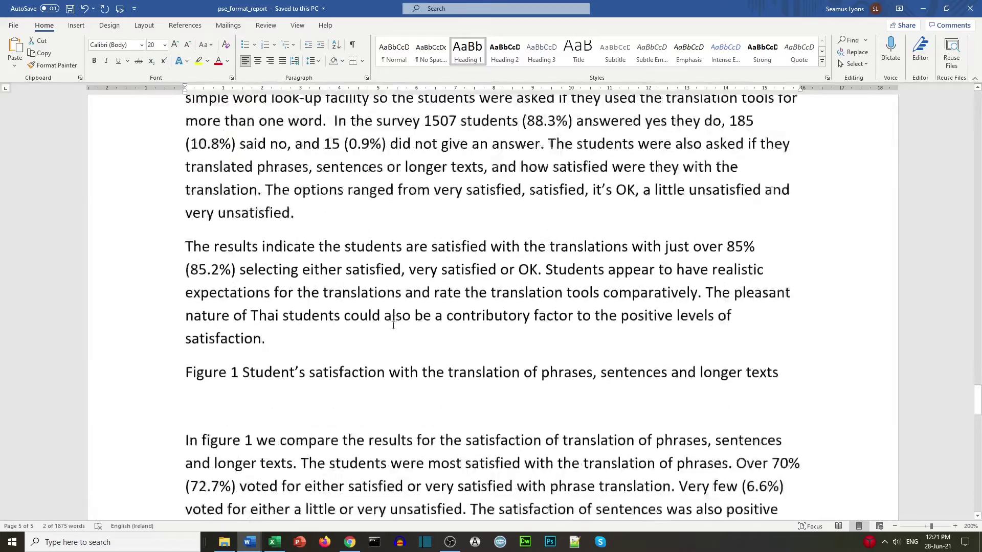
scroll(393, 325, up, 15)
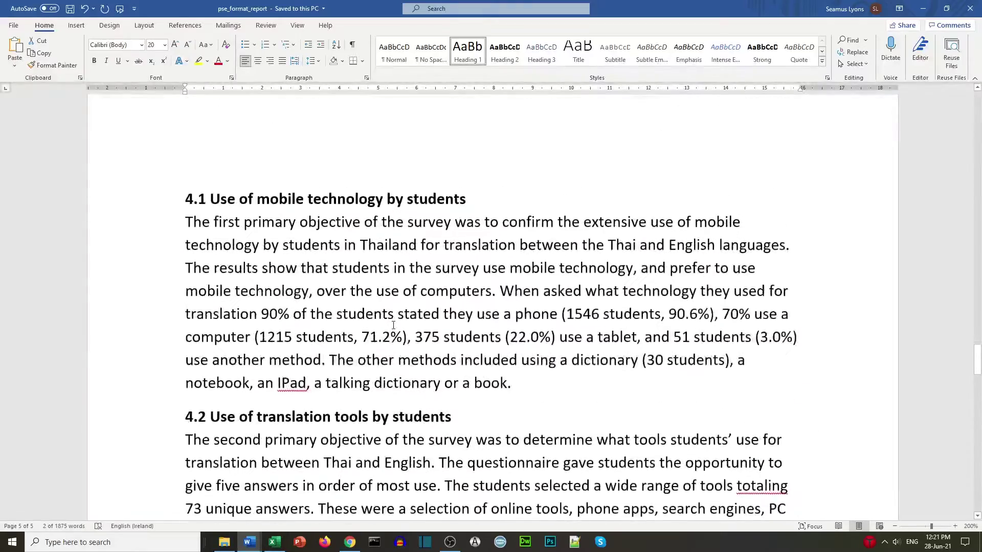
scroll(394, 326, up, 15)
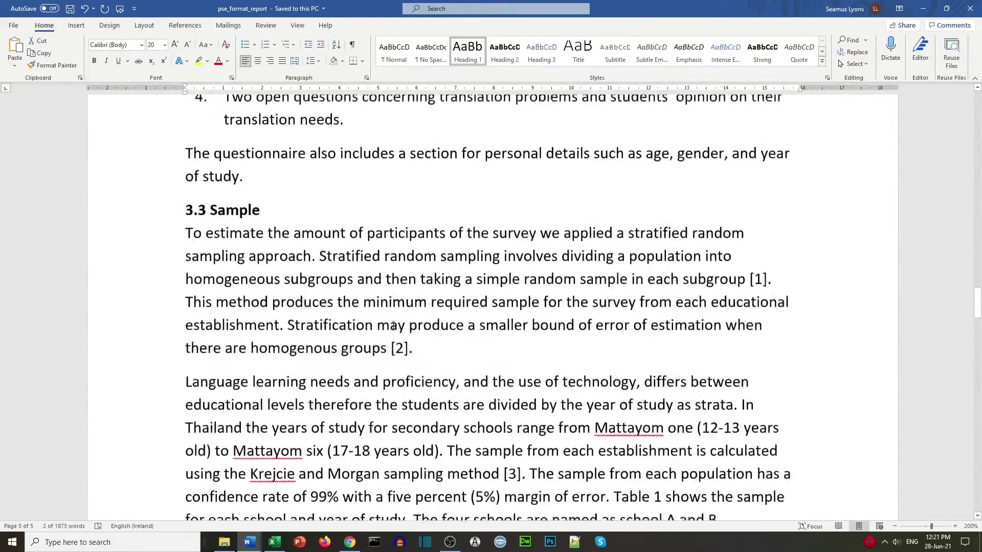
scroll(394, 325, up, 8)
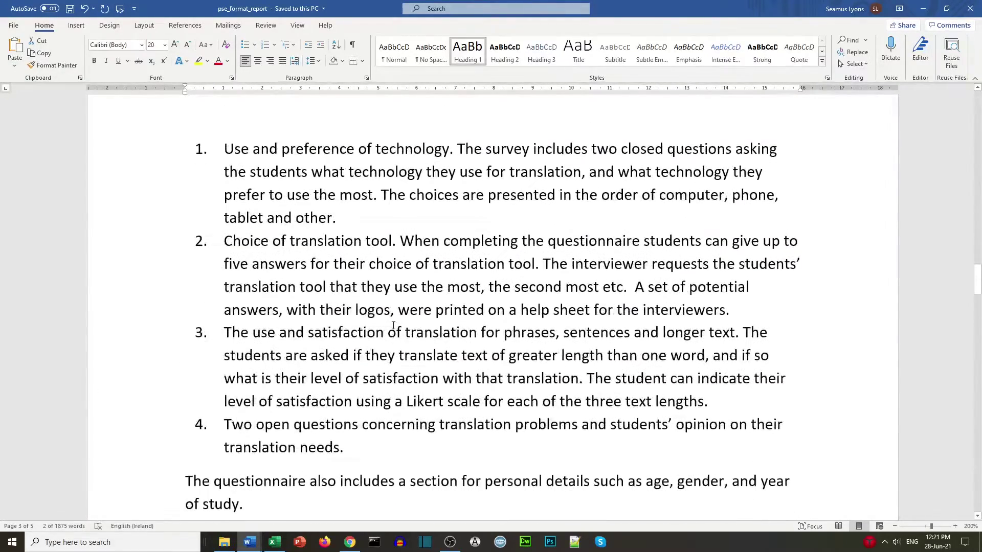
scroll(393, 325, up, 4)
scroll(393, 325, down, 7)
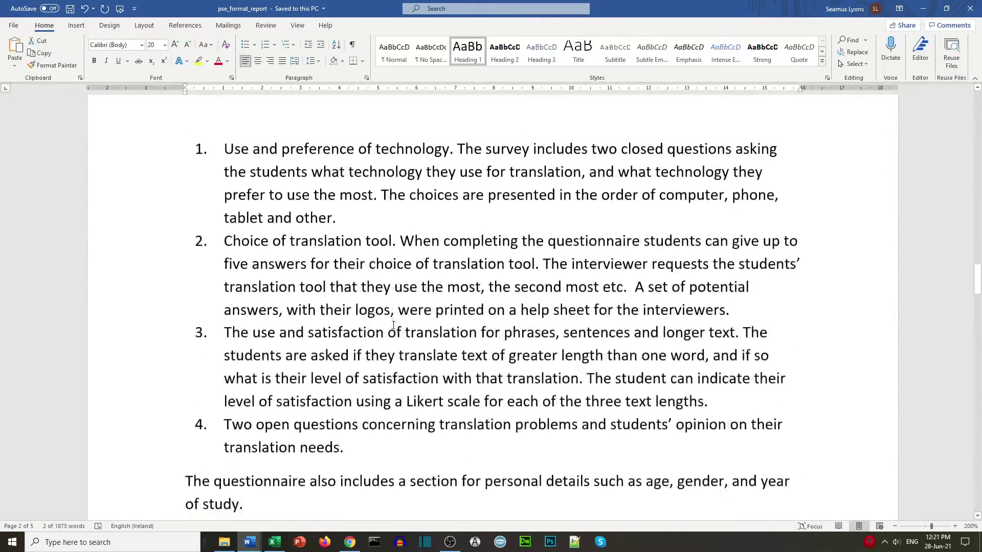
scroll(393, 325, down, 3)
click(250, 309)
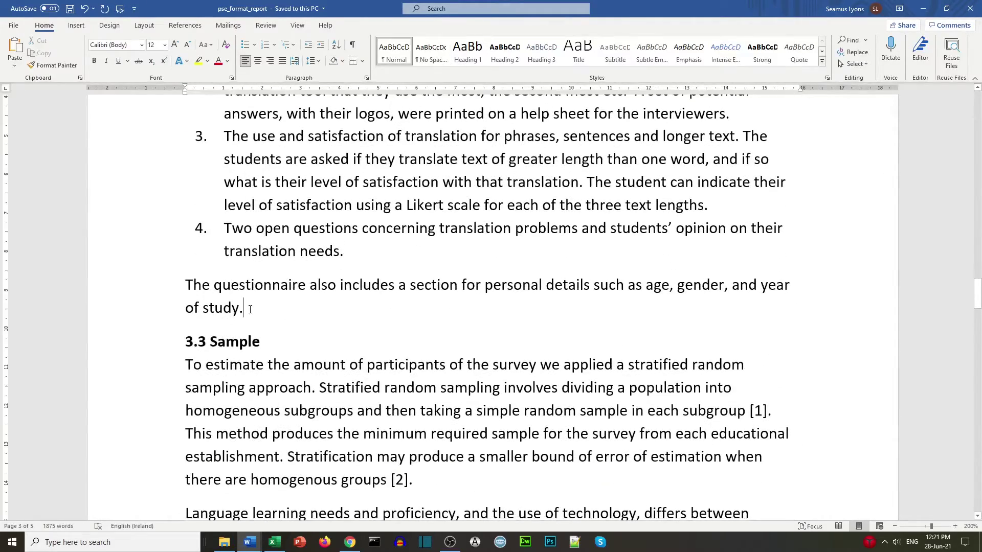
key(Return)
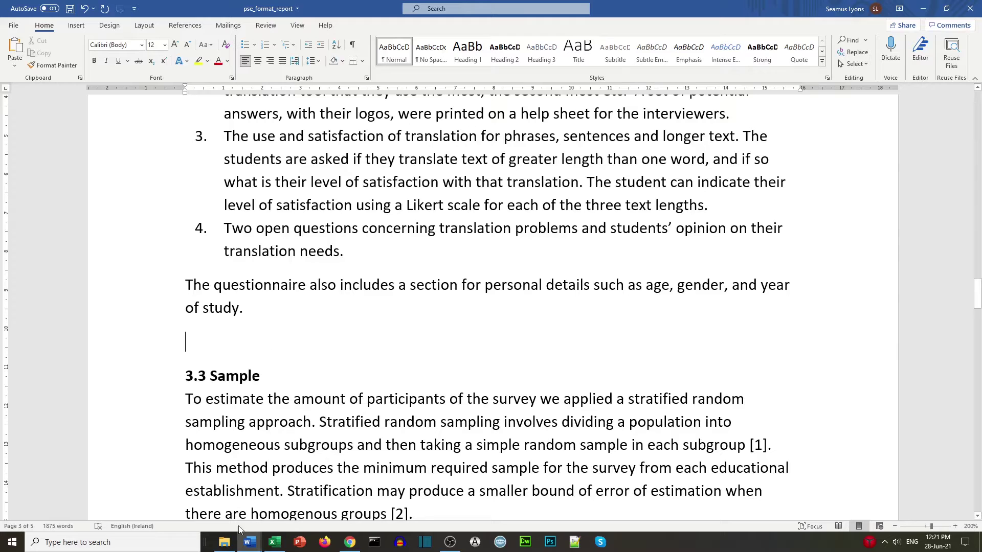
Switch to the Word document "table" and copy the whole Table 1 together with its caption.
mouse_move(245, 546)
click(304, 496)
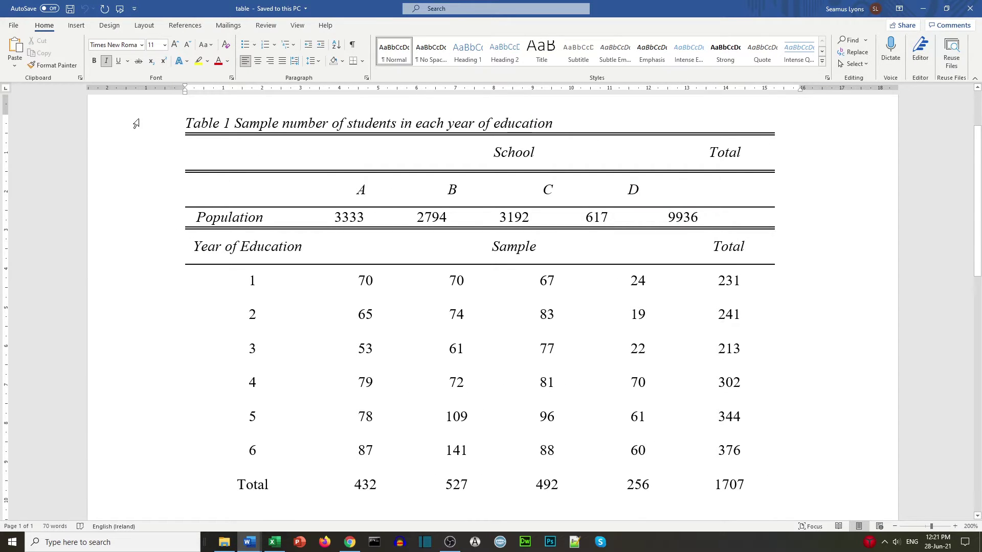
drag(136, 123, 156, 478)
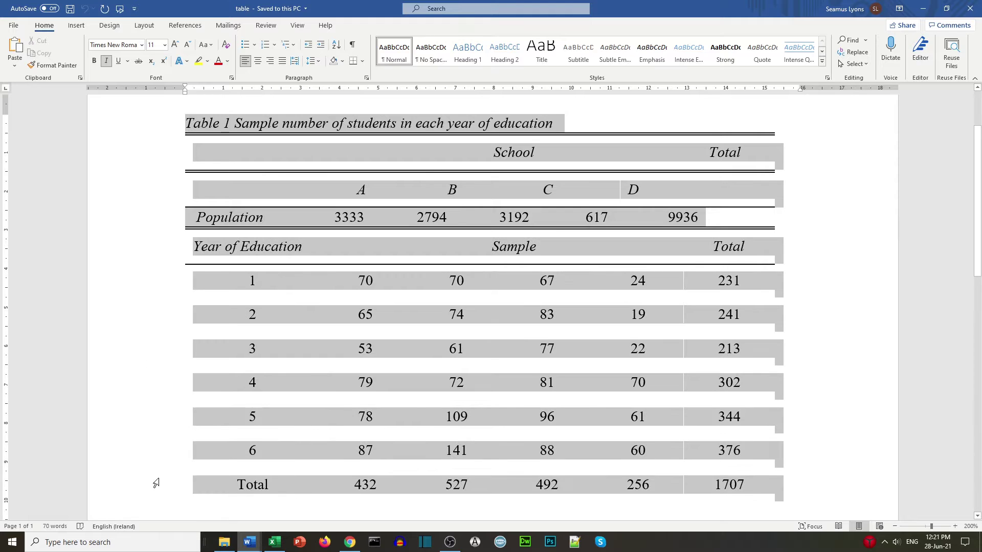
scroll(149, 197, up, 2)
scroll(149, 197, down, 4)
scroll(152, 196, up, 3)
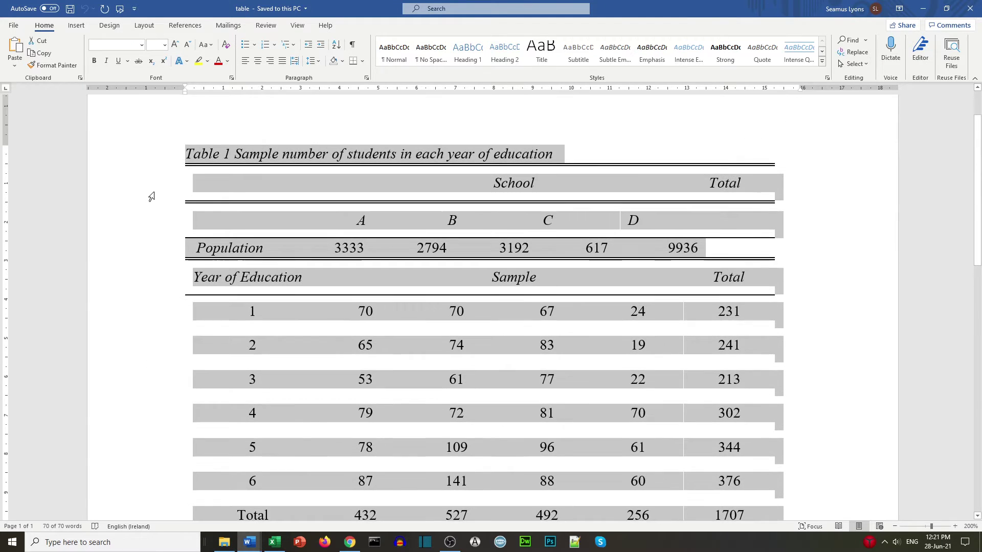
click(45, 54)
Return to pse_format_report and paste the copied table with its caption into the empty paragraph above "3.3 Sample".
mouse_move(249, 542)
click(230, 522)
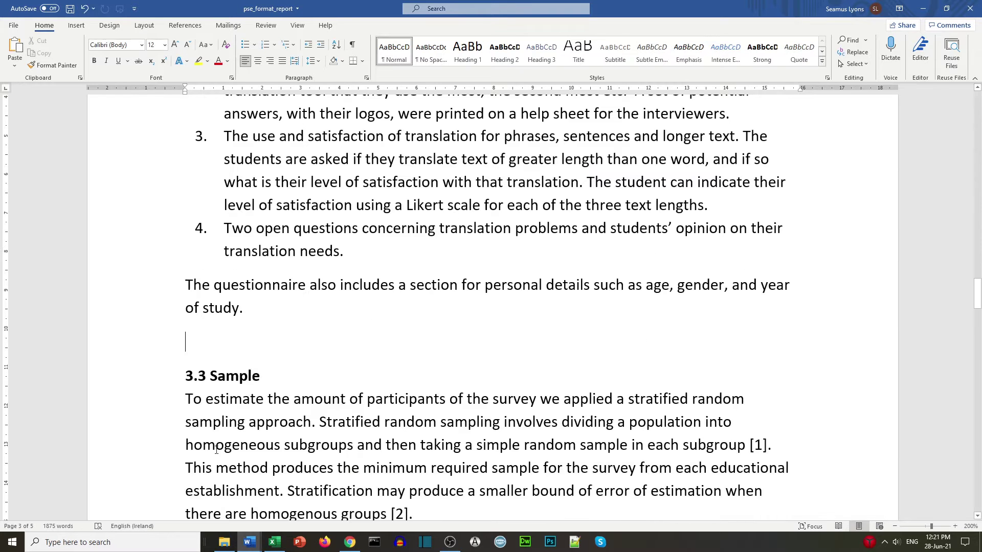
click(14, 51)
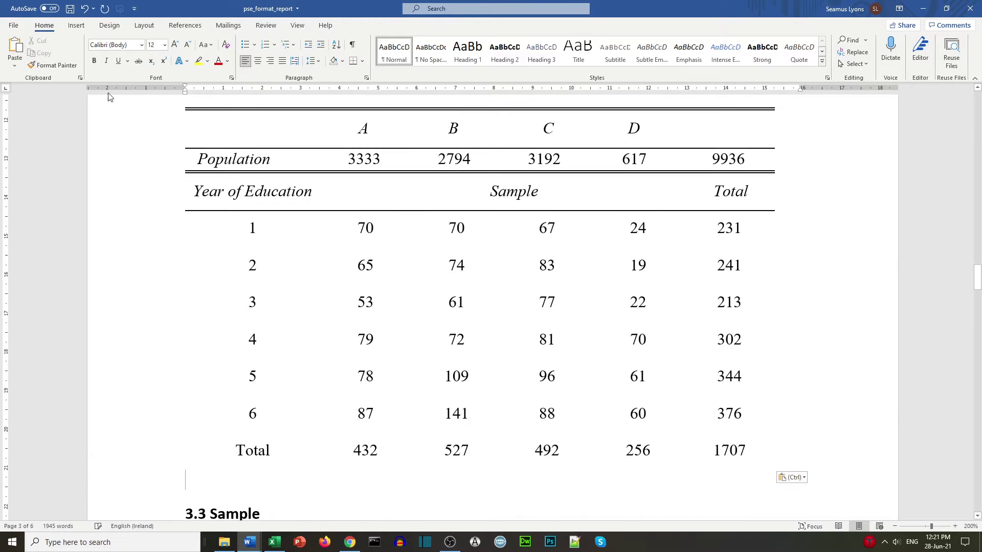
scroll(317, 222, up, 4)
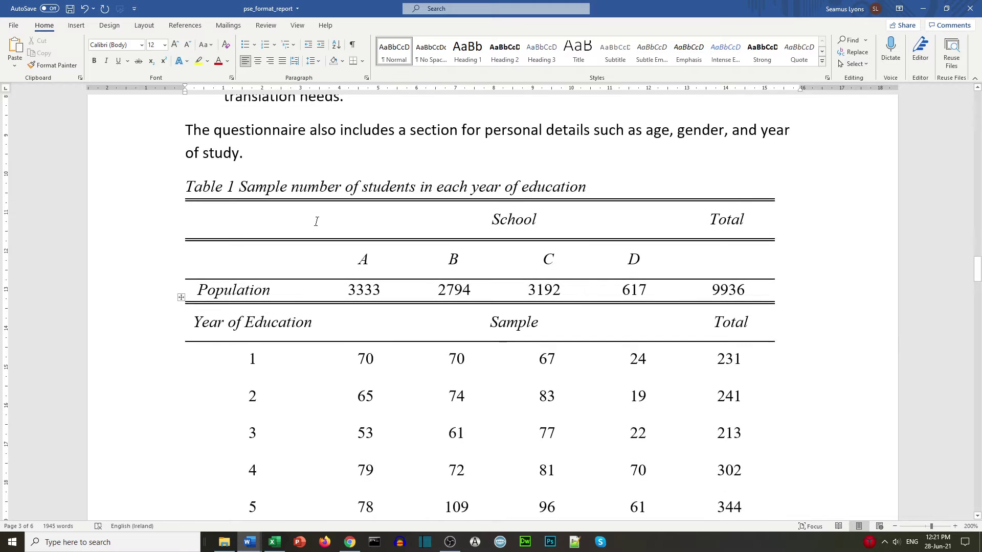
scroll(317, 221, down, 2)
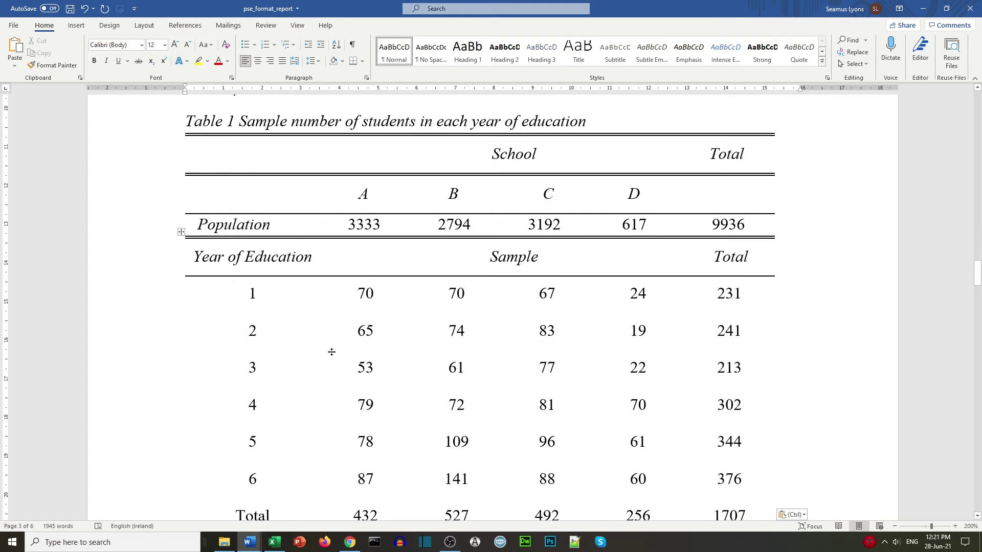
Switch to the Excel workbook "chart" and copy the whole "Students satisfaction with text translation" chart.
click(274, 542)
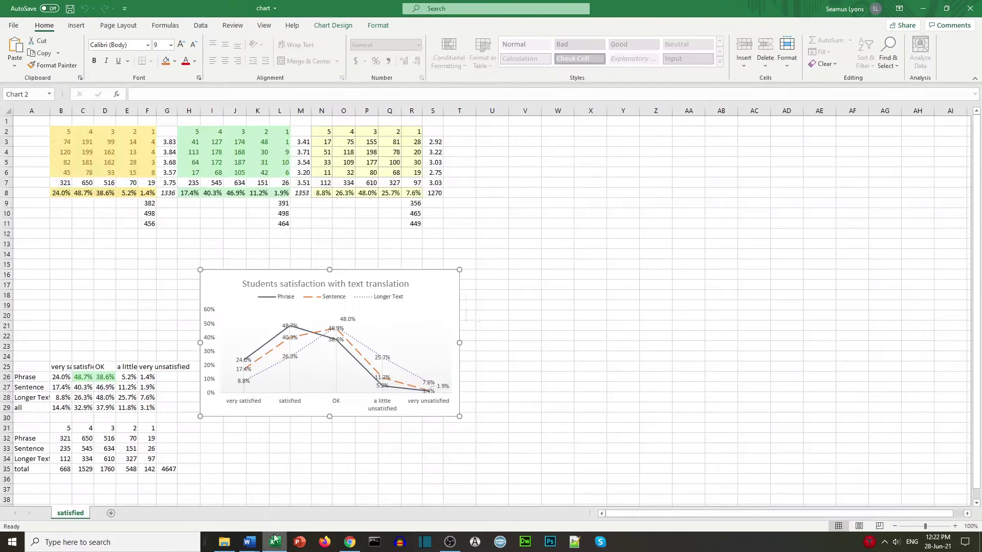
click(255, 331)
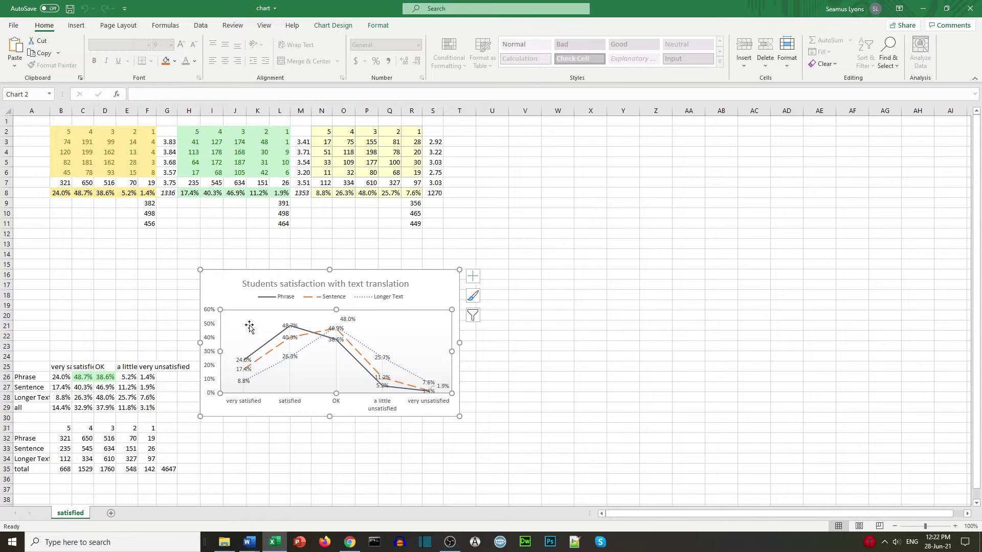
click(223, 292)
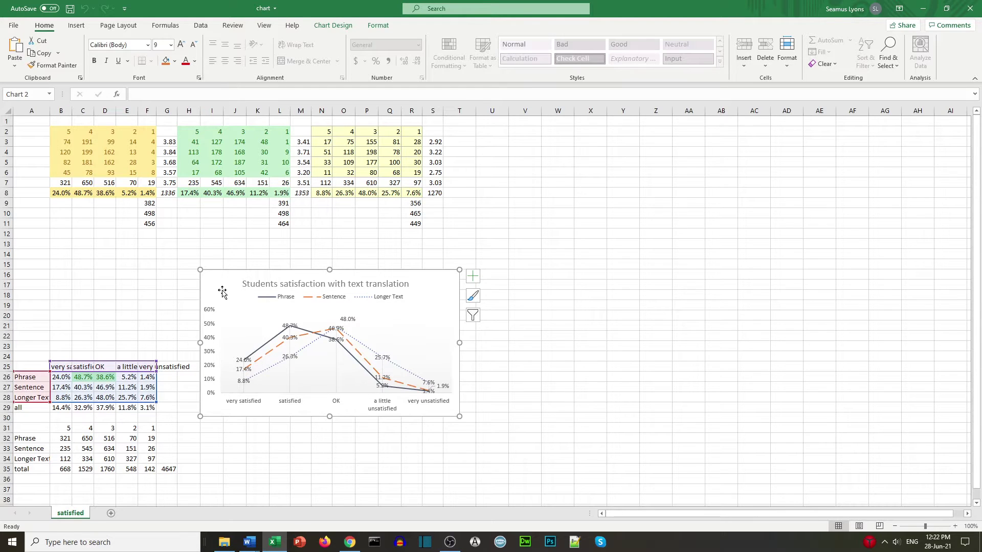
click(41, 54)
Return to pse_format_report in Word and paste the chart in a new paragraph above the Figure 1 caption in section 4.3.
mouse_move(246, 545)
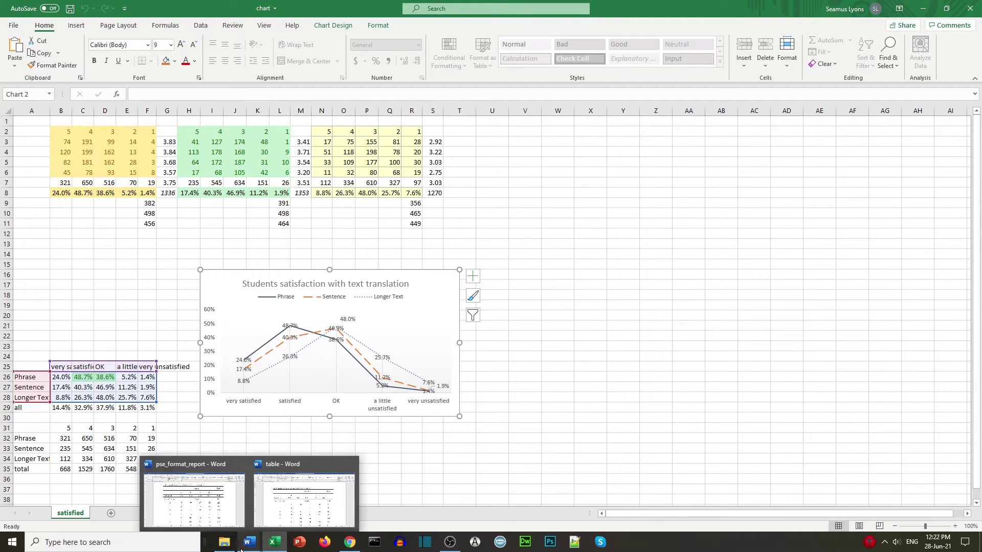
click(217, 506)
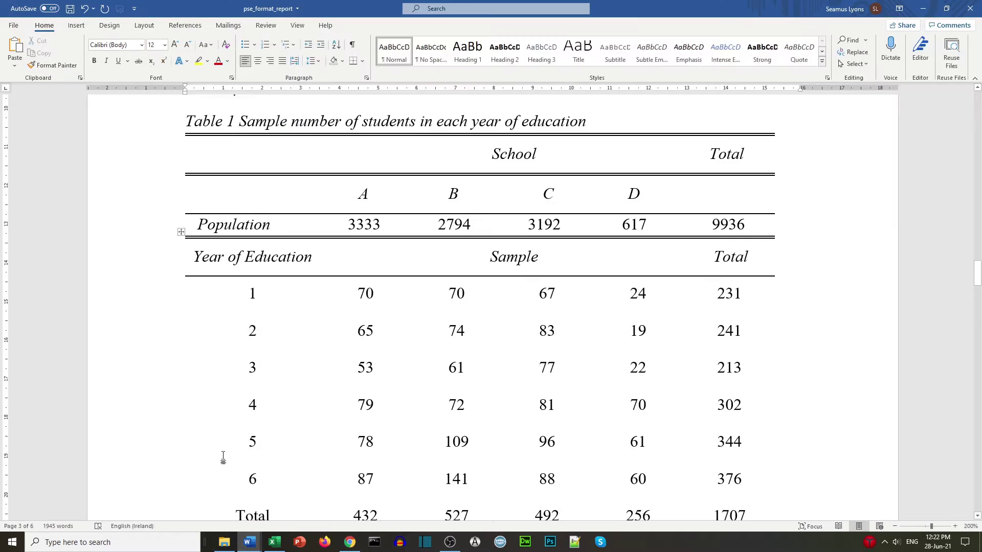
scroll(399, 312, down, 10)
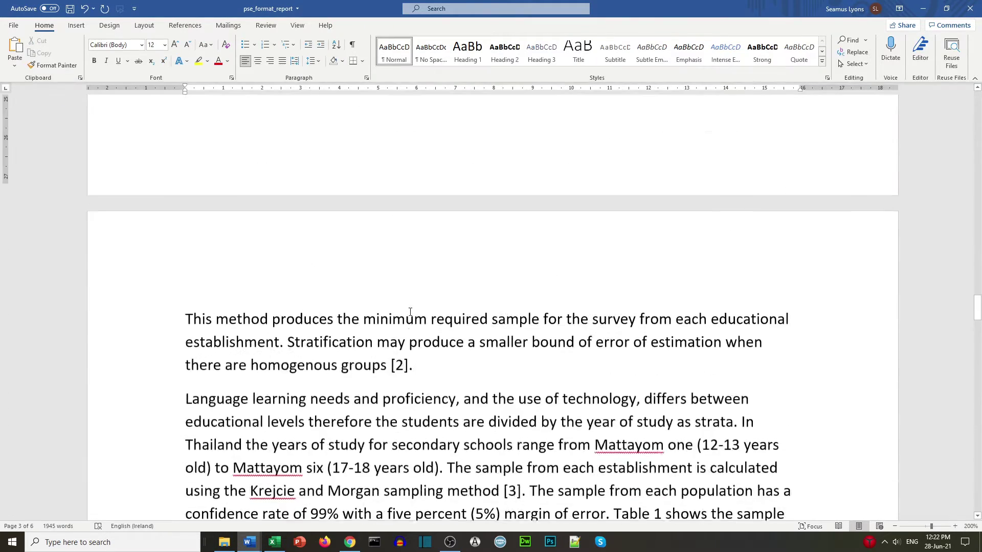
scroll(410, 312, down, 5)
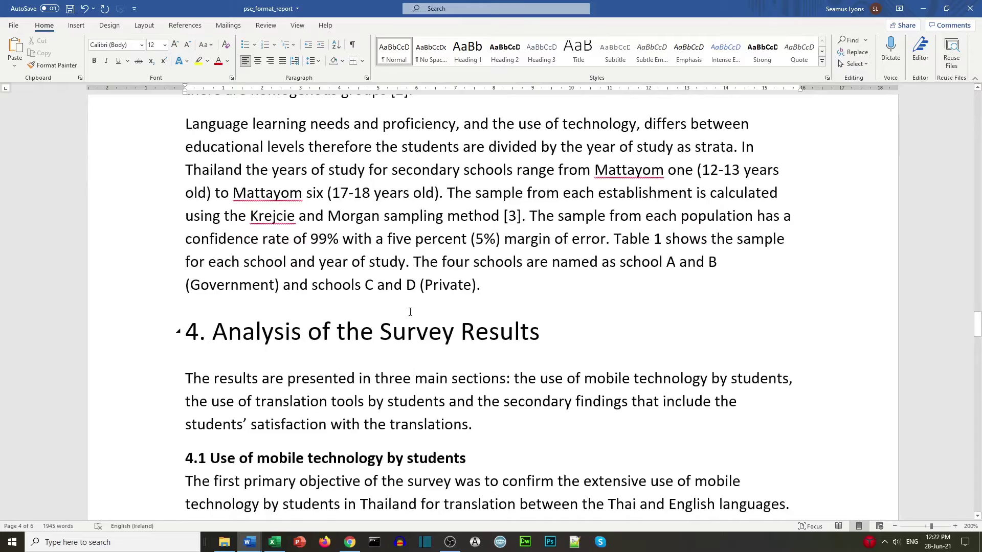
scroll(410, 312, down, 3)
scroll(410, 312, down, 3)
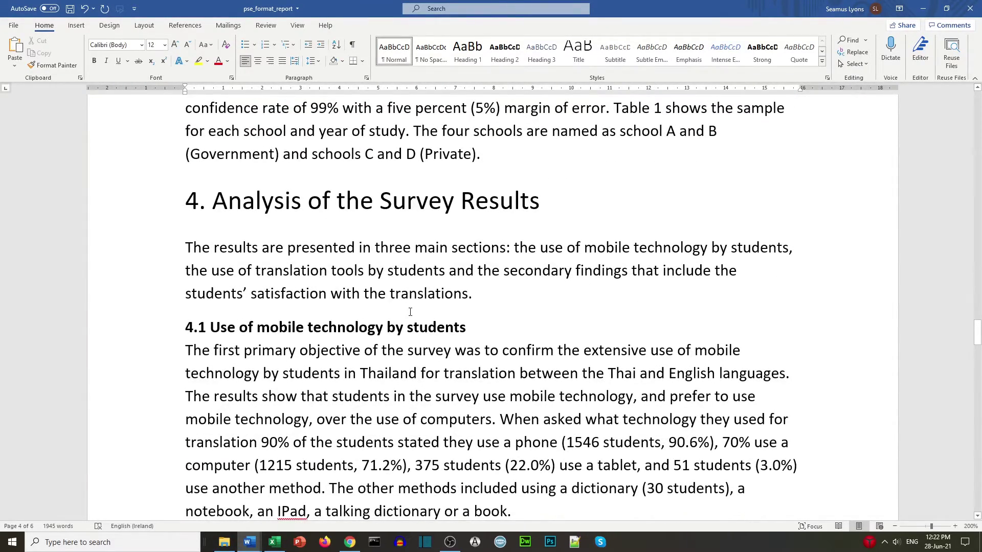
scroll(410, 312, down, 20)
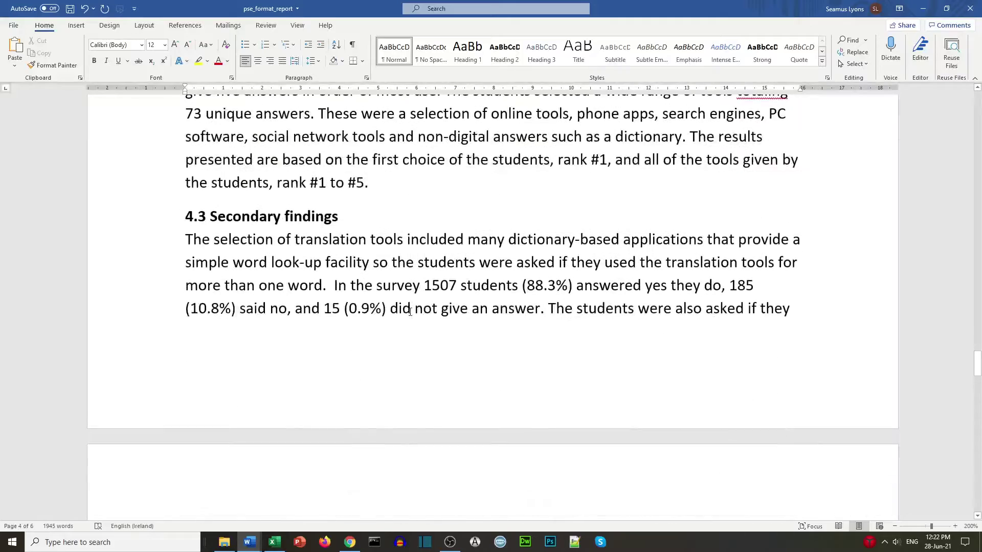
scroll(409, 312, down, 20)
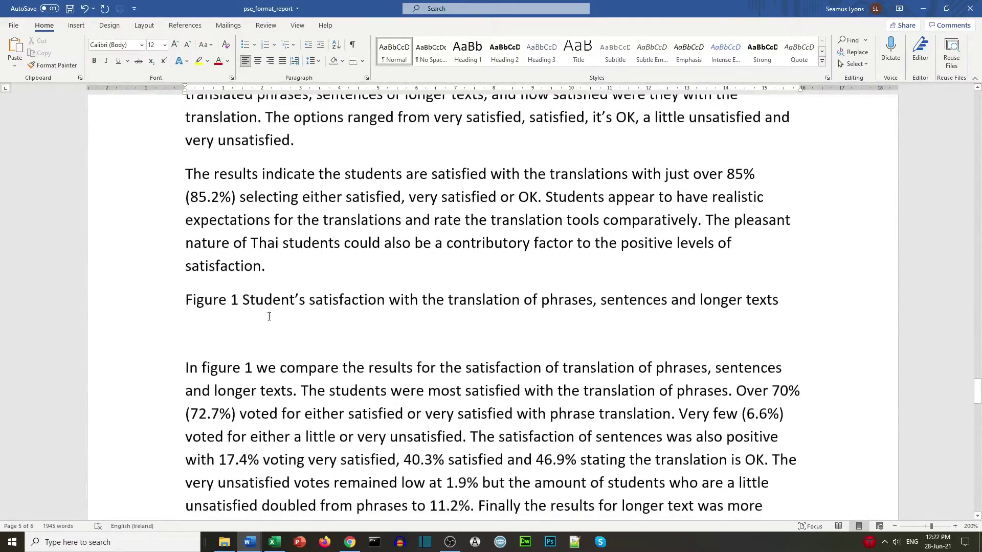
click(213, 333)
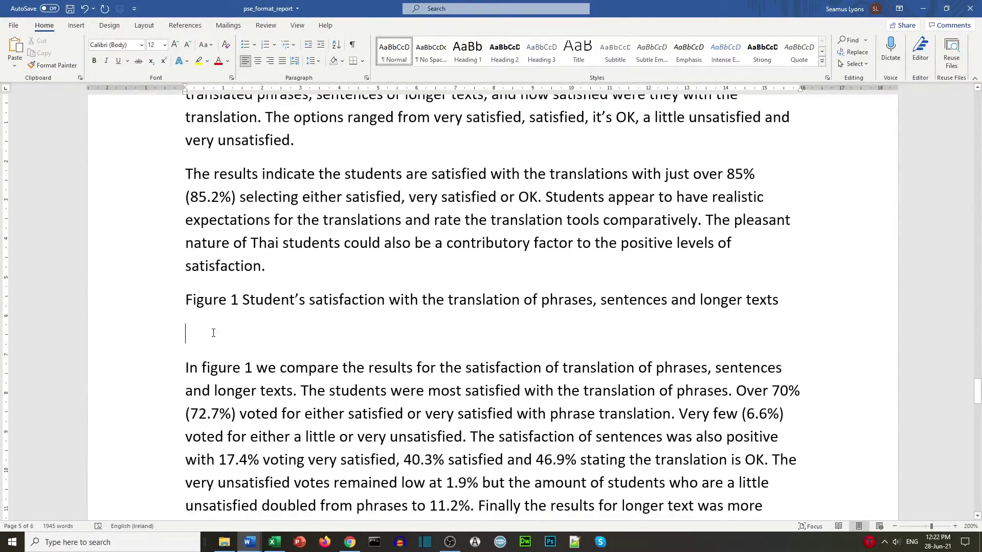
click(296, 264)
key(Return)
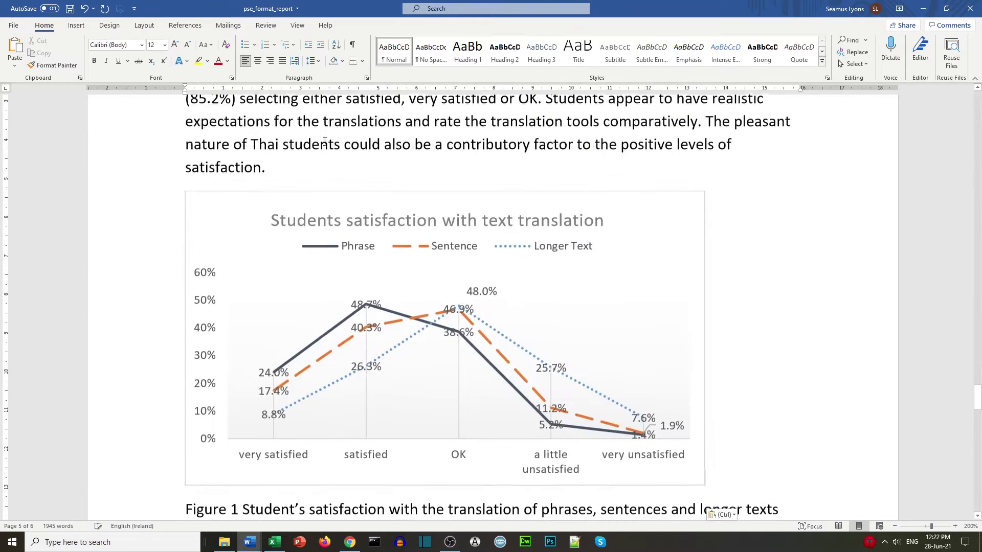
Centre the pasted chart horizontally and italicize the Figure 1 caption below it.
click(353, 272)
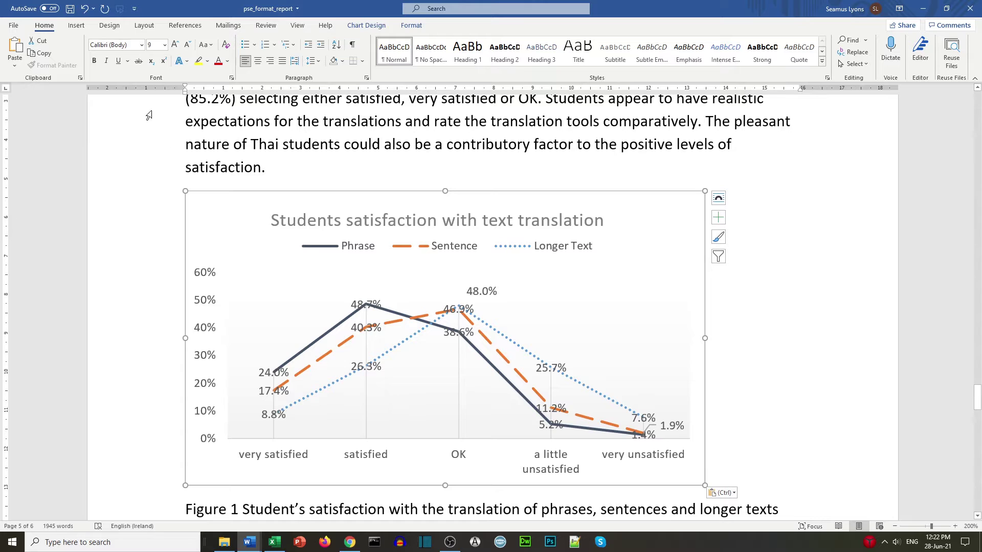
click(258, 61)
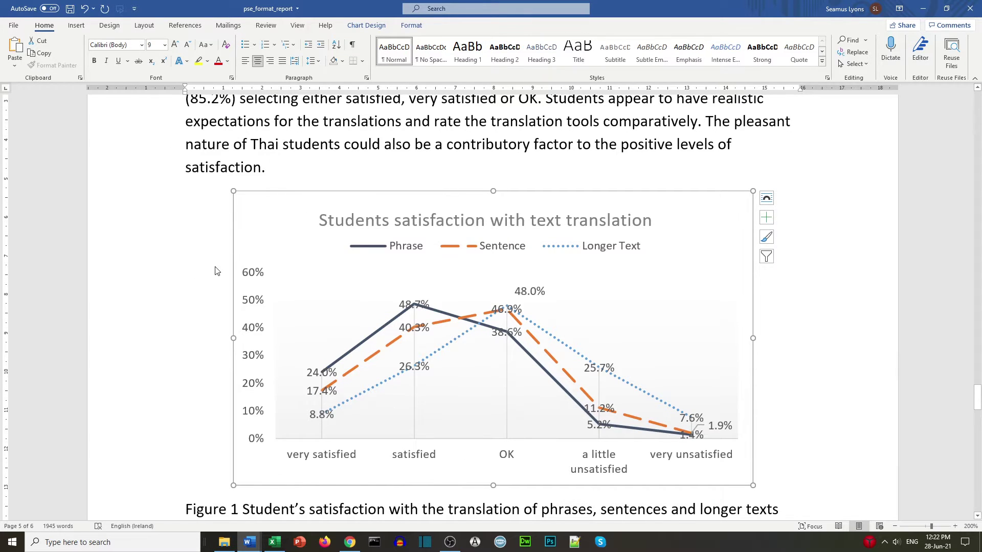
scroll(215, 271, down, 3)
click(163, 383)
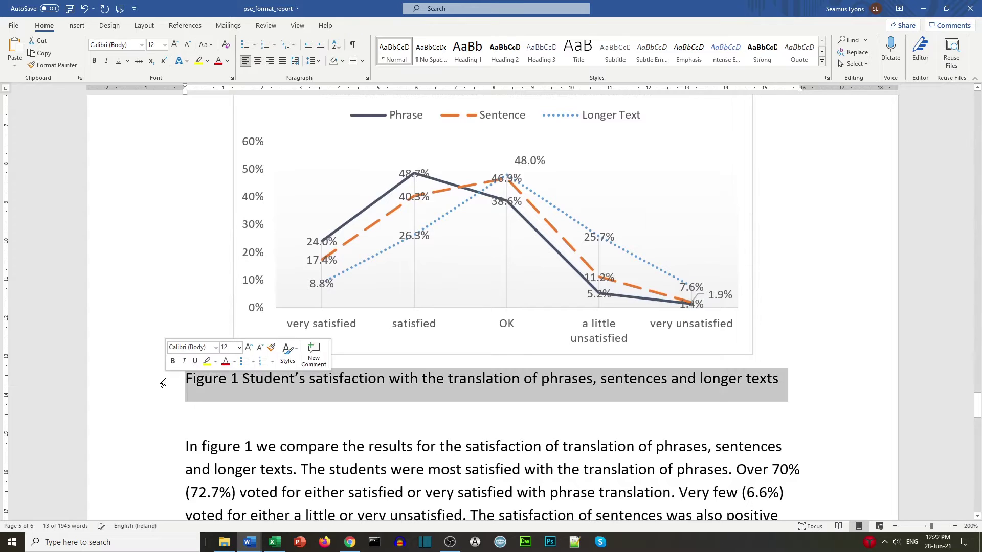
click(107, 61)
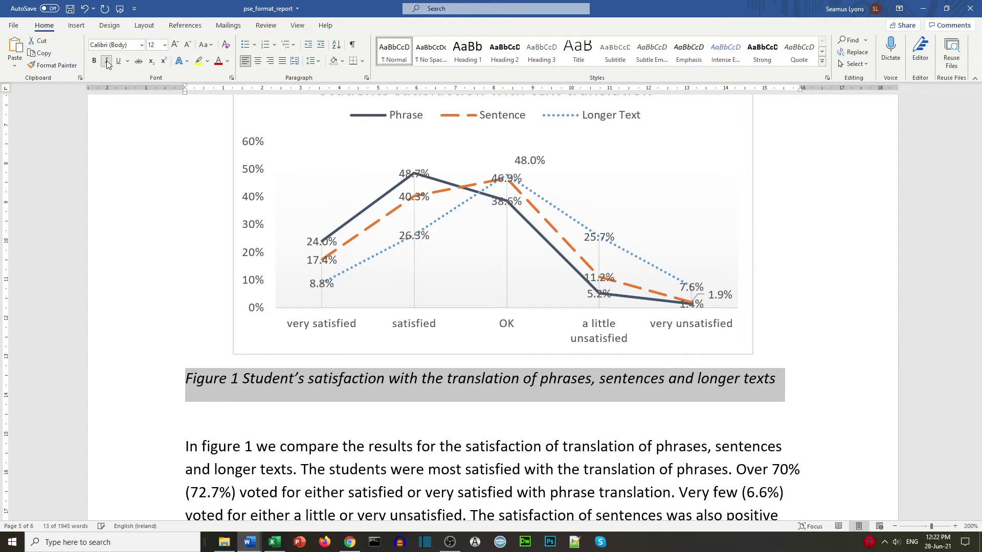
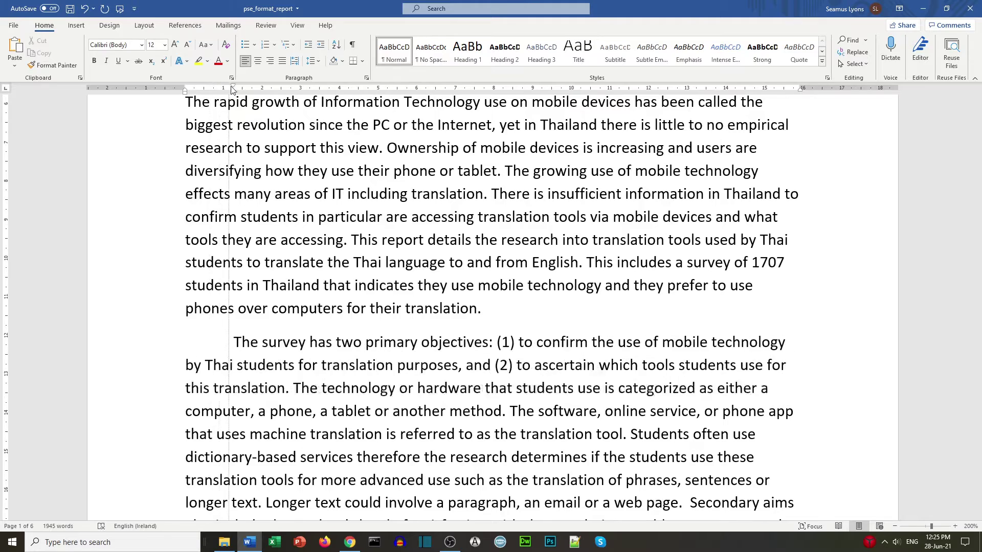
Indent the first line of the Introduction paragraph starting "In Thailand the importance of ASEAN membership" by about 1.25 cm.
scroll(241, 227, down, 3)
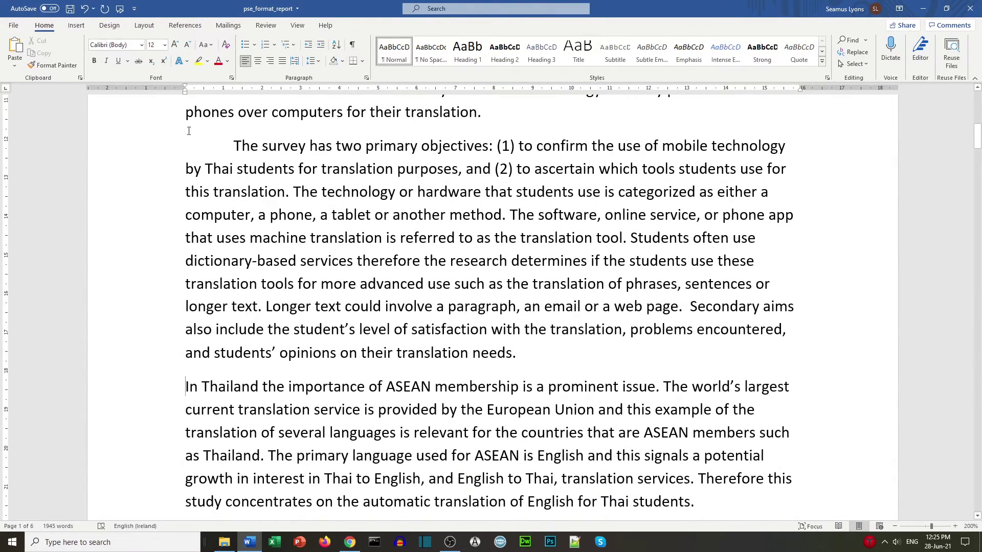
drag(185, 86, 233, 87)
scroll(243, 205, down, 6)
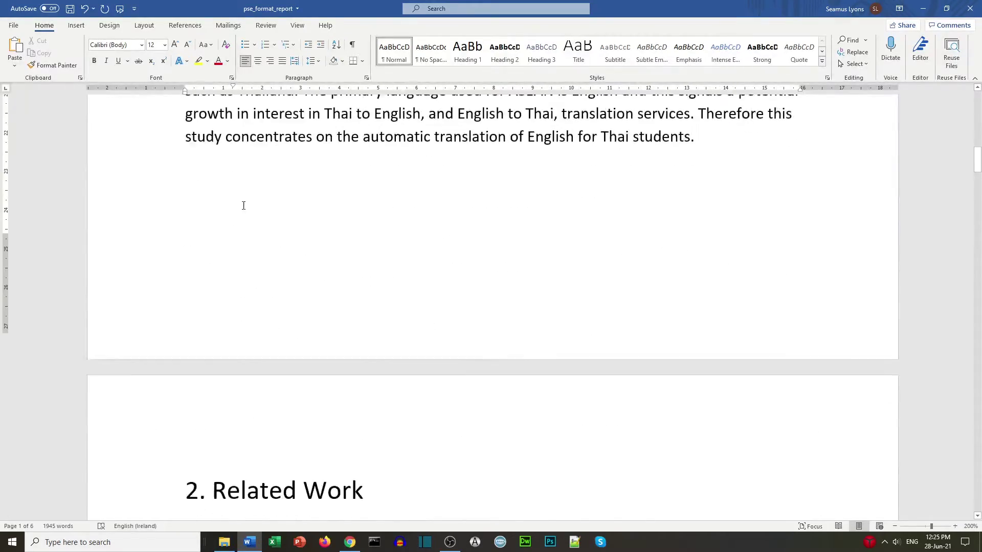
Indent the first line of the second Related Work paragraph, starting "Research is showing", by about 1.25 cm.
scroll(244, 205, down, 7)
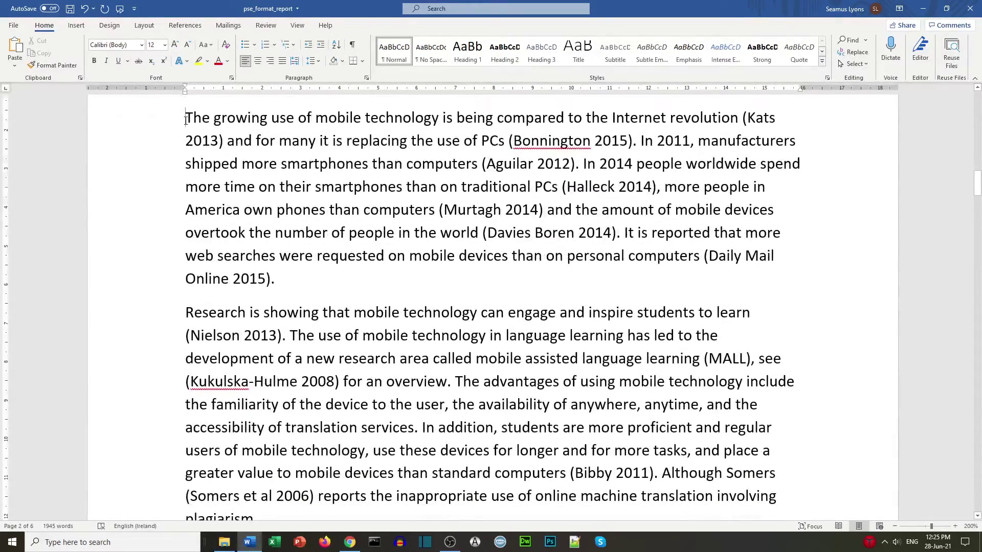
scroll(184, 148, up, 1)
click(157, 137)
drag(156, 174, 157, 183)
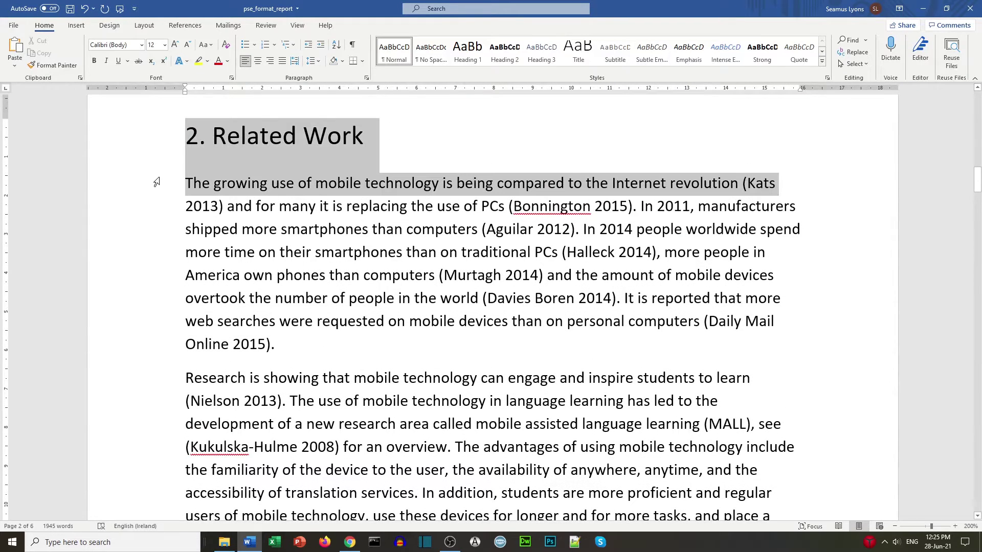
click(187, 377)
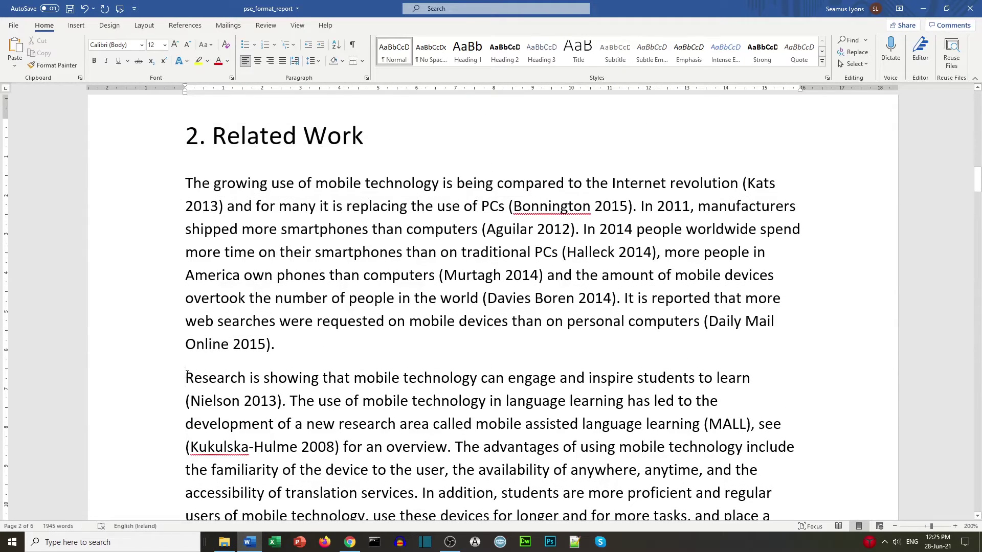
key(Tab)
scroll(188, 374, down, 7)
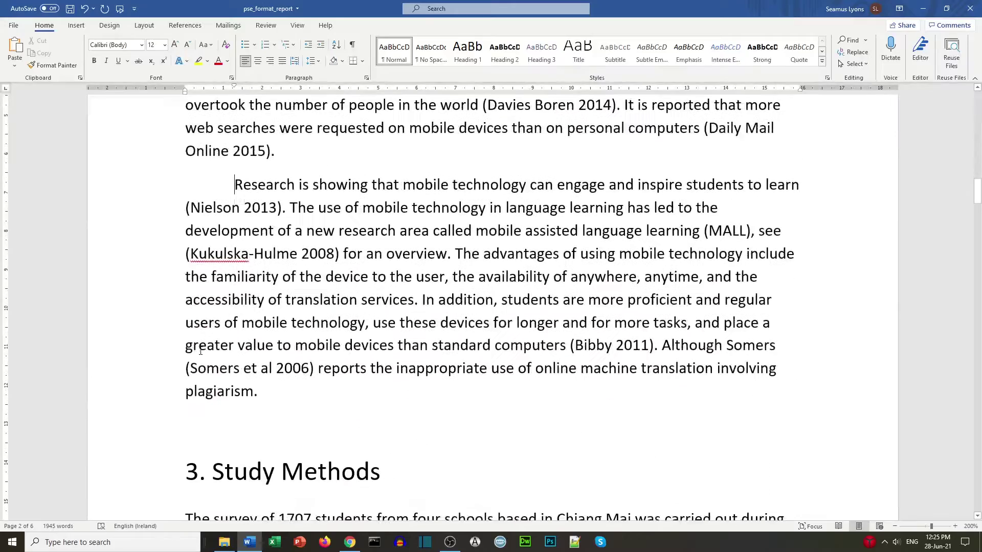
Indent the first line of the paragraph starting "The questionnaire also includes", above the Table 1 caption, by about 1.25 cm.
click(192, 174)
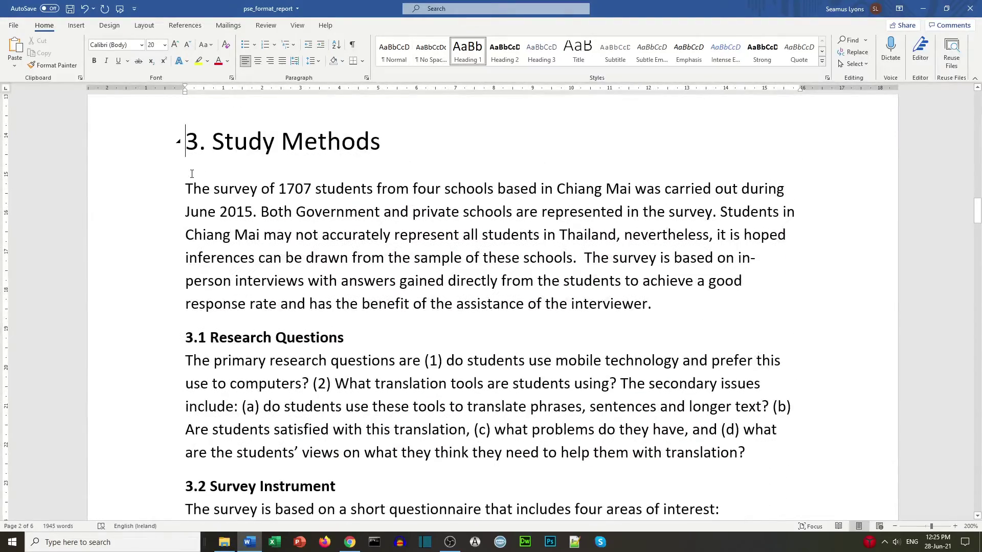
scroll(185, 296, down, 9)
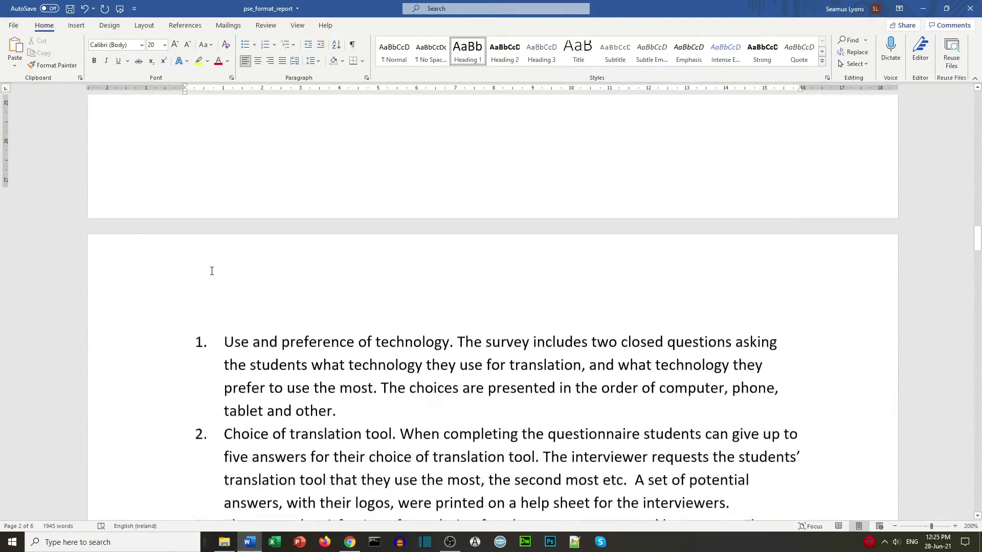
scroll(211, 280, down, 5)
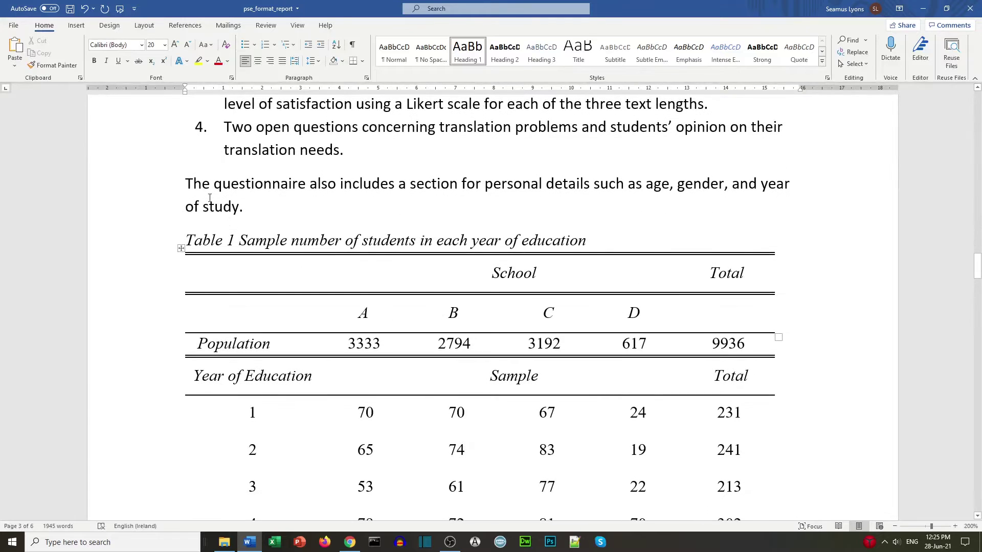
click(187, 184)
key(Tab)
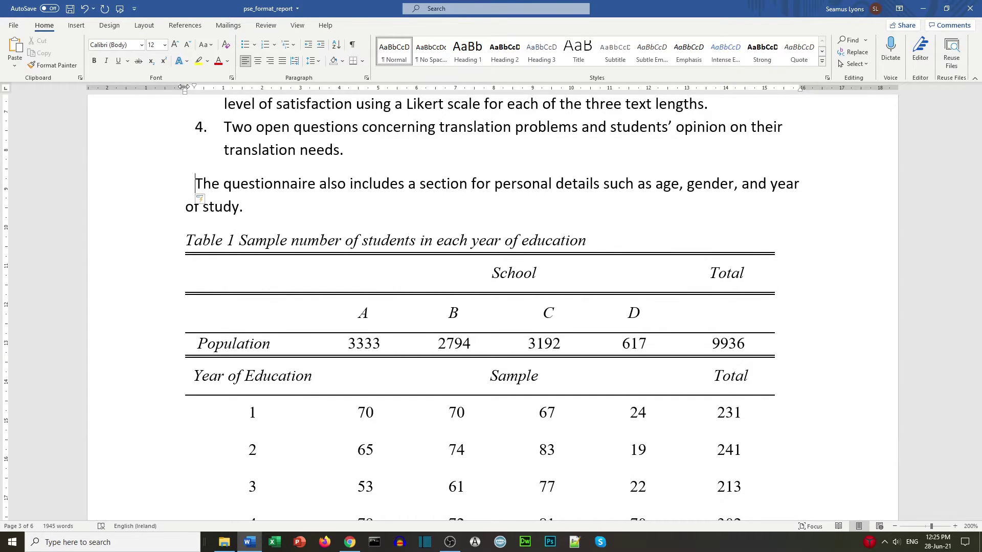
drag(196, 88, 234, 91)
Indent the first line of the section 3.3 paragraph starting "Language learning needs and proficiency" by about 1.25 cm.
scroll(296, 241, down, 10)
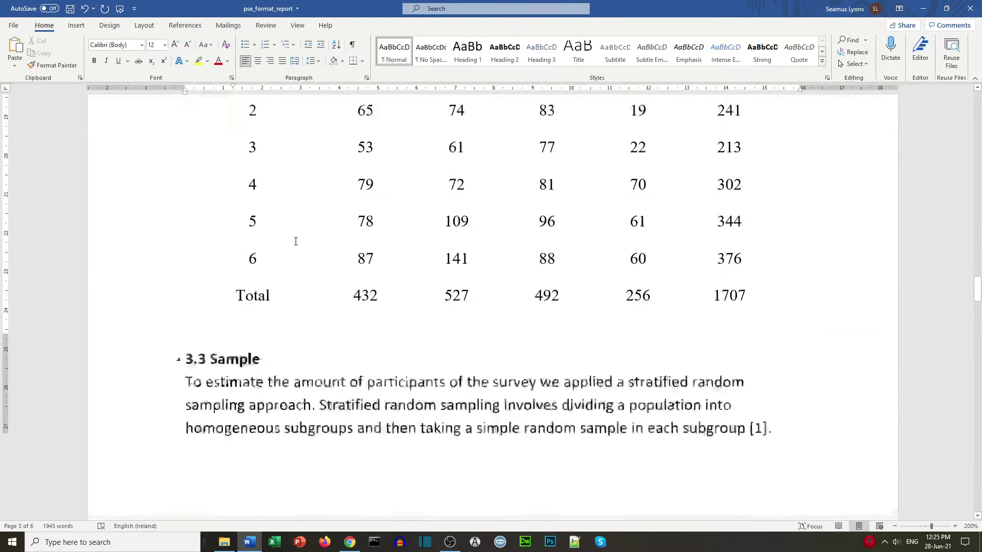
scroll(295, 242, down, 5)
scroll(296, 228, up, 4)
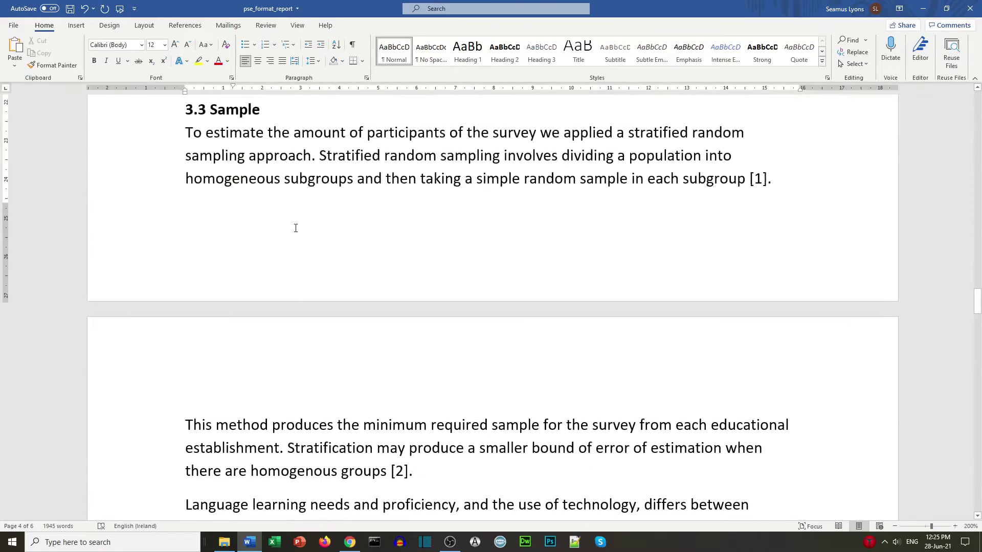
scroll(296, 228, down, 5)
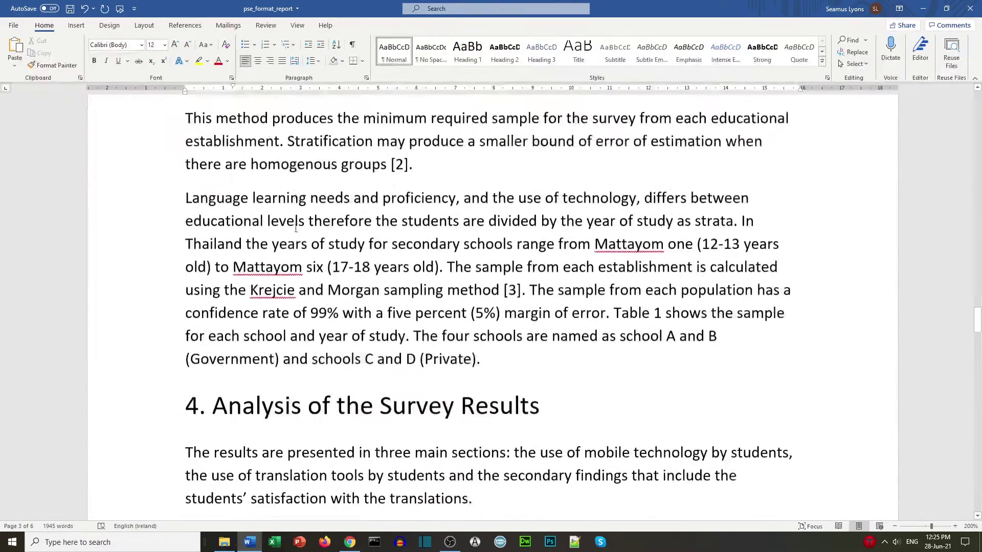
click(185, 177)
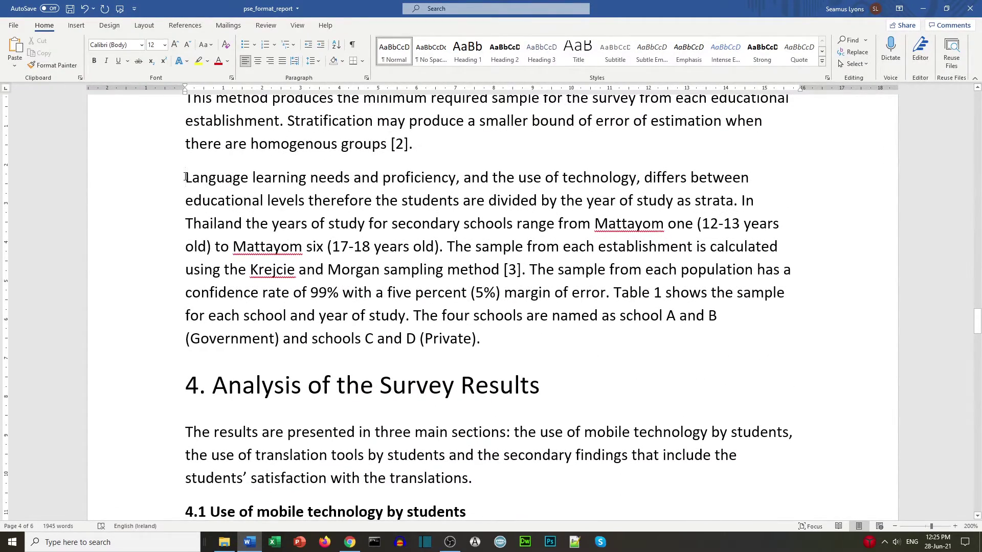
key(Tab)
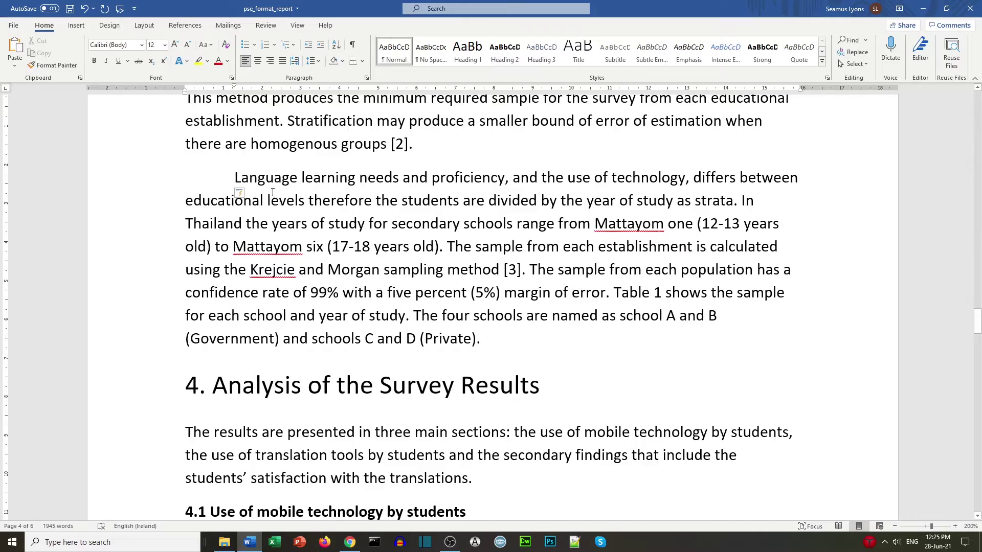
Indent the first line of the paragraph starting "The results indicate the students are satisfied", above the chart, by about 1.25 cm.
scroll(273, 197, down, 3)
scroll(273, 197, down, 10)
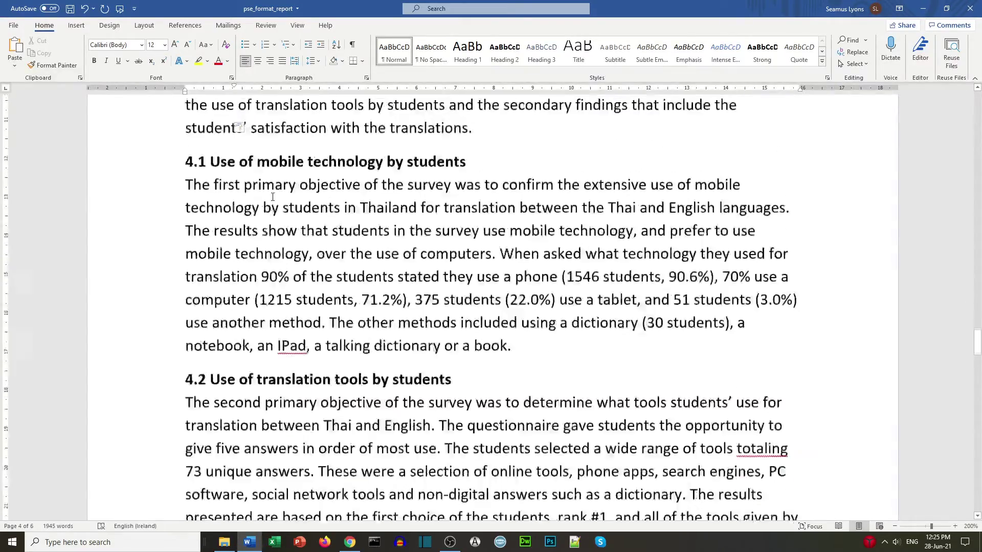
scroll(273, 197, down, 5)
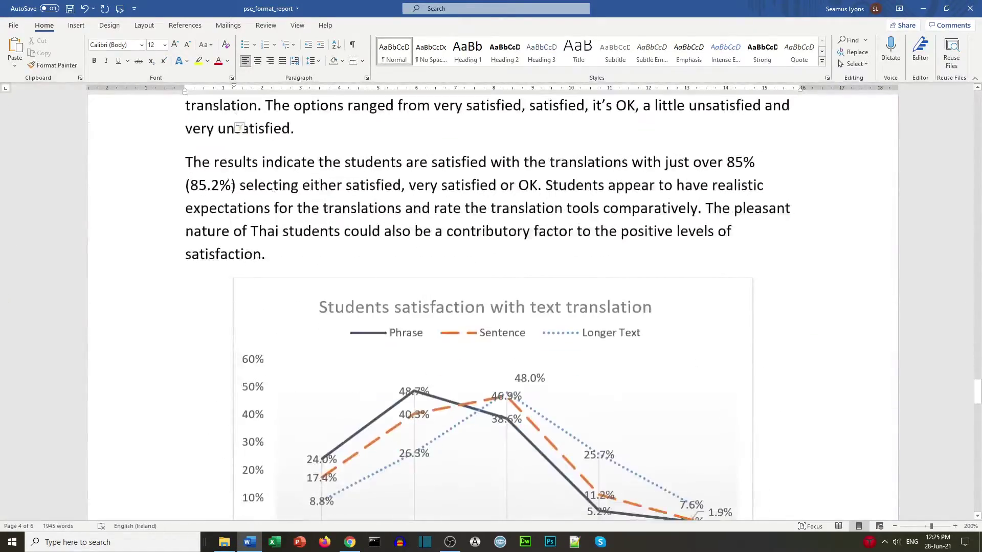
click(188, 159)
key(Tab)
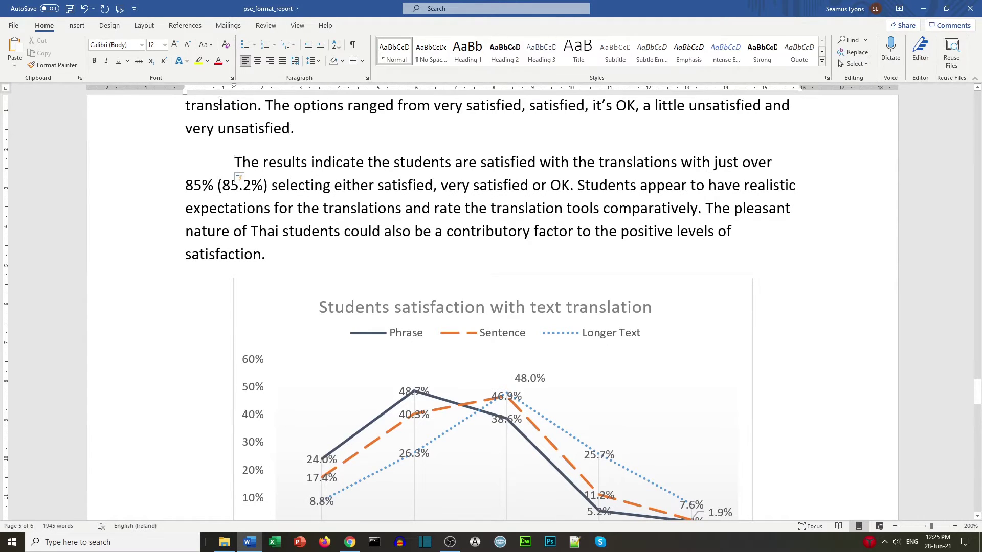
Indent the first line of the paragraph below the Figure 1 caption by about 1.25 cm and capitalize "Figure" in its opening words.
scroll(244, 202, down, 7)
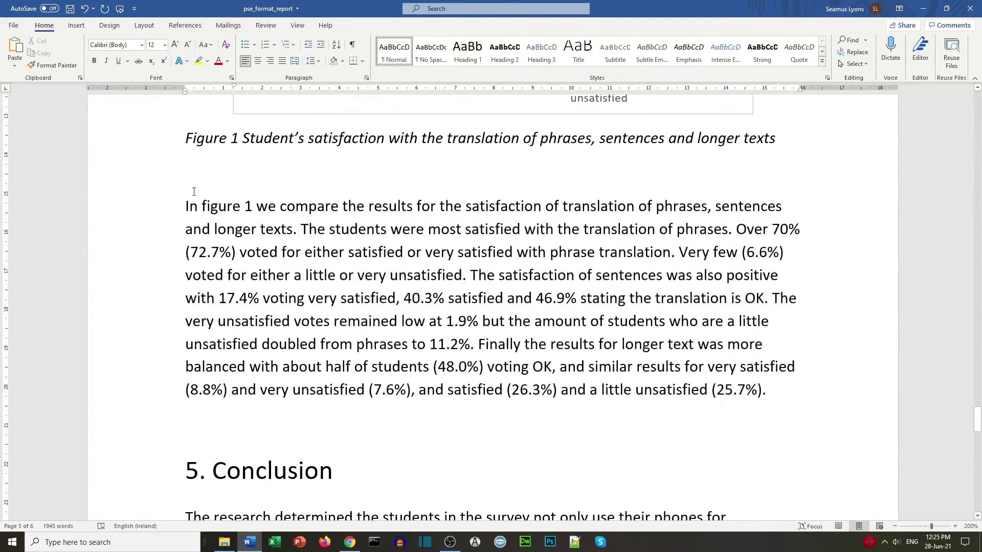
click(184, 206)
key(Tab)
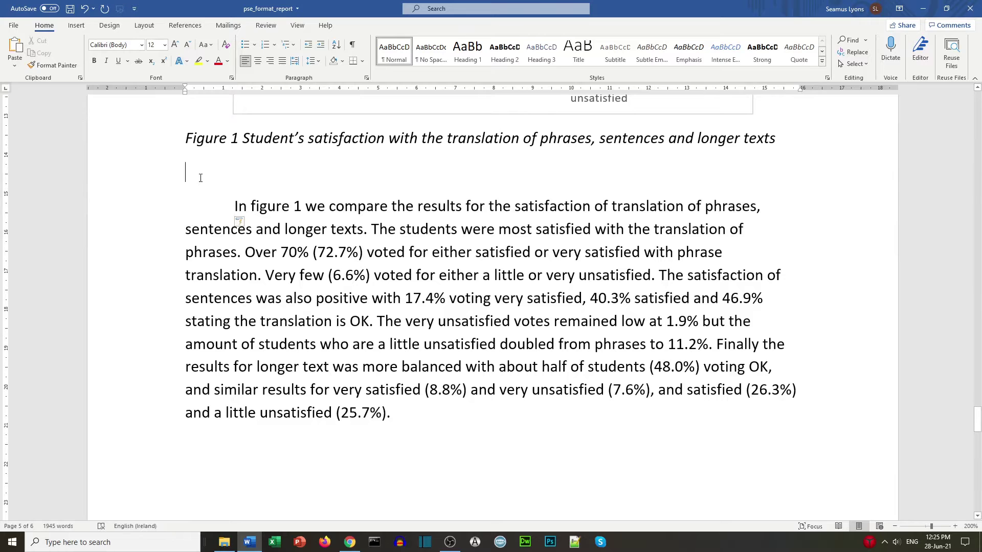
scroll(206, 193, down, 5)
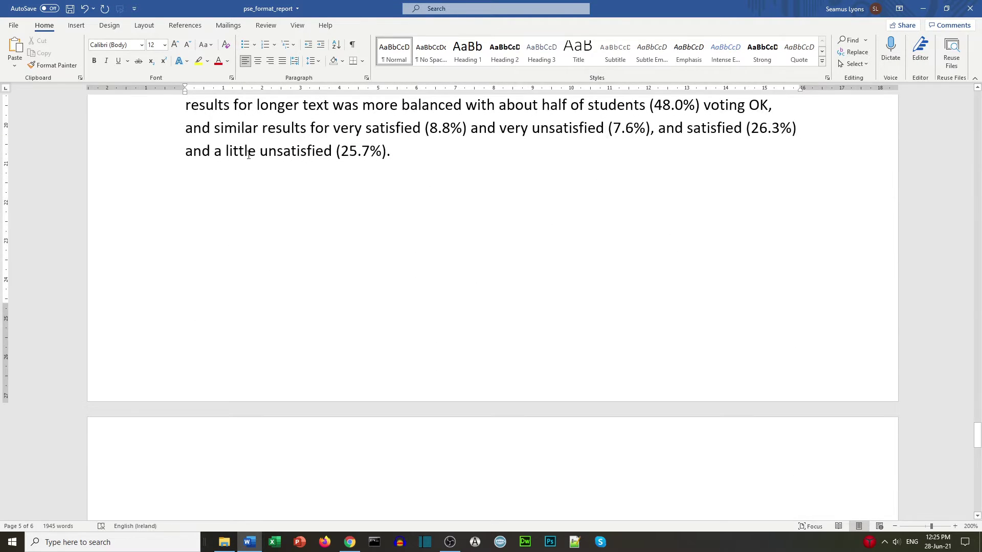
scroll(249, 155, up, 5)
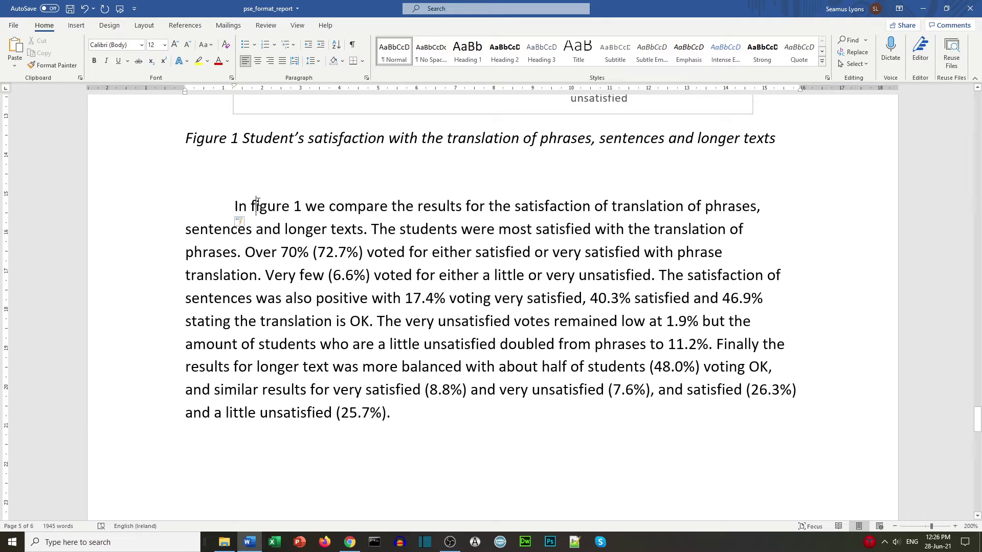
key(BackSpace)
text(F)
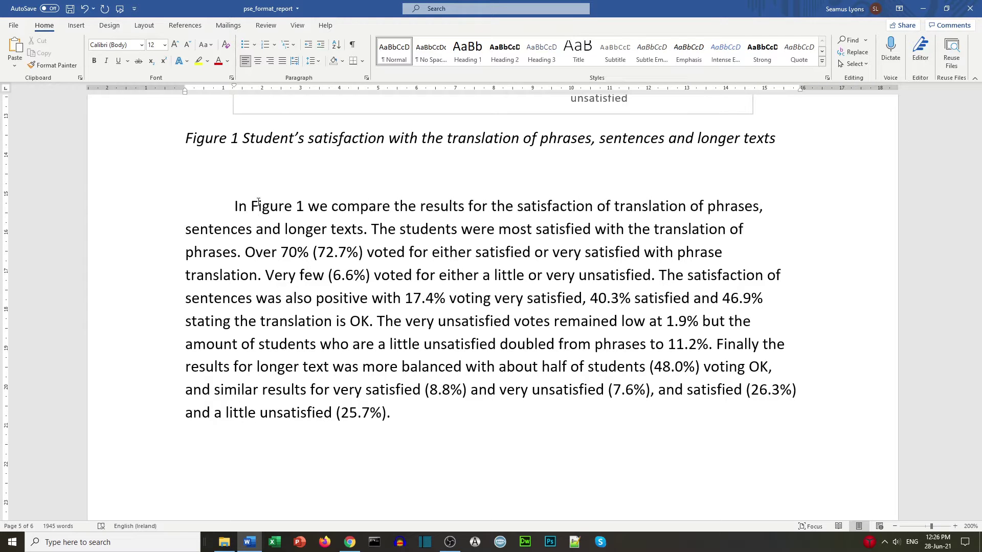
Indent the first line of the second Conclusion paragraph, starting "Students are aware", by about 1.25 cm.
scroll(330, 222, down, 12)
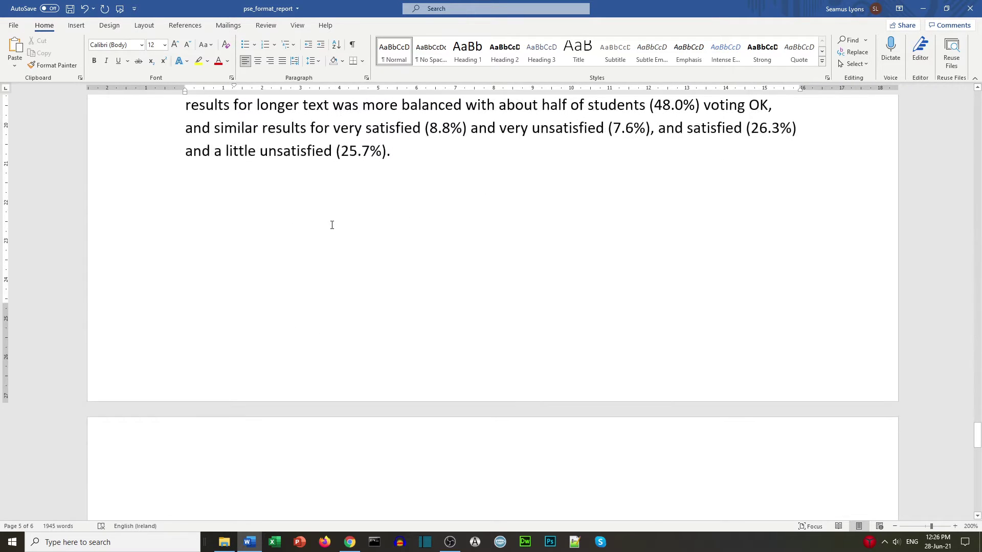
scroll(332, 225, down, 1)
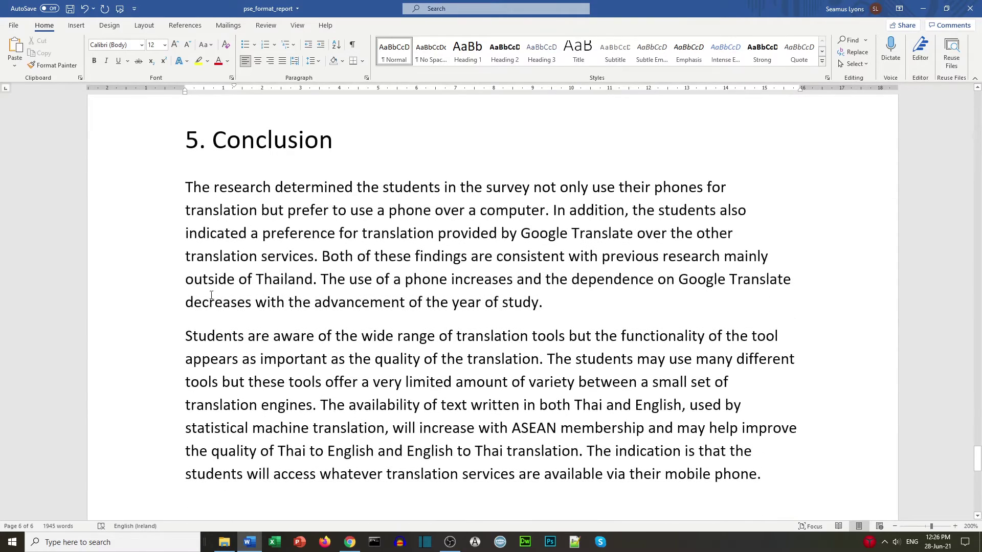
click(188, 336)
key(Tab)
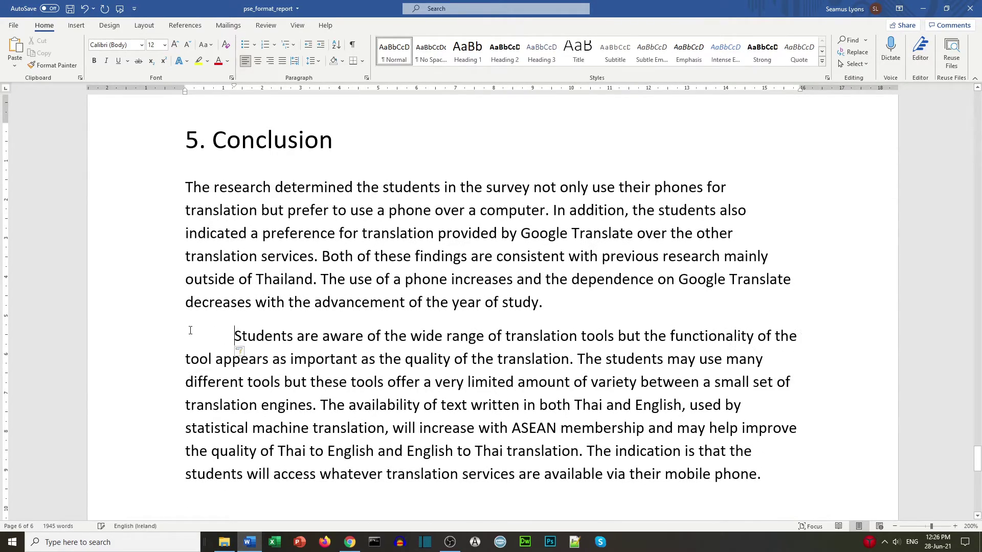
Check the end of the report and save the document under its existing name.
scroll(262, 261, down, 12)
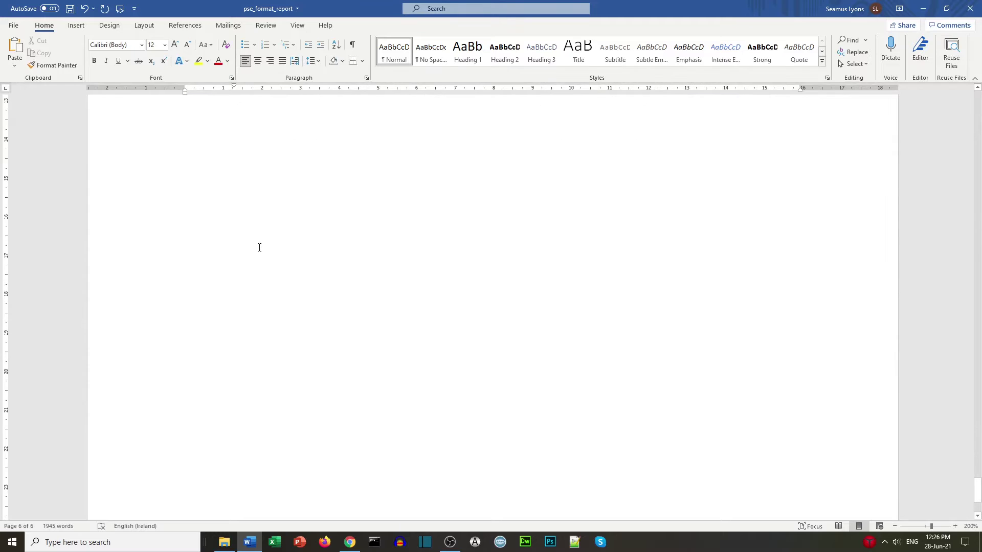
scroll(259, 247, up, 12)
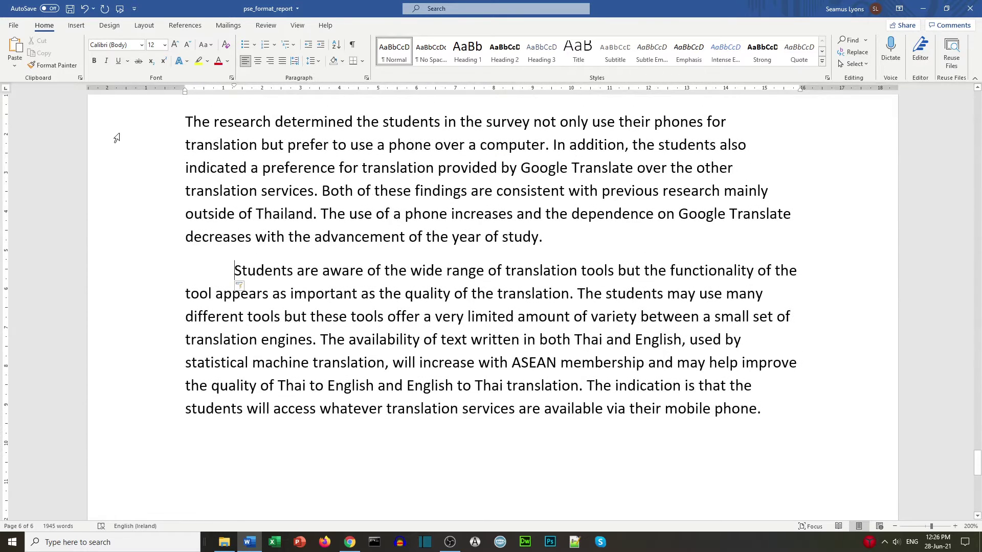
click(13, 25)
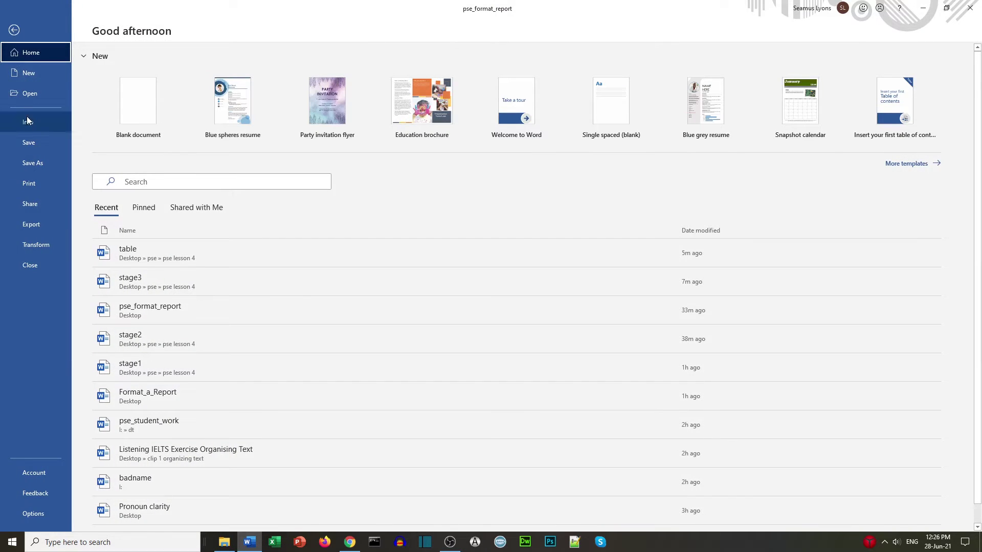
click(32, 146)
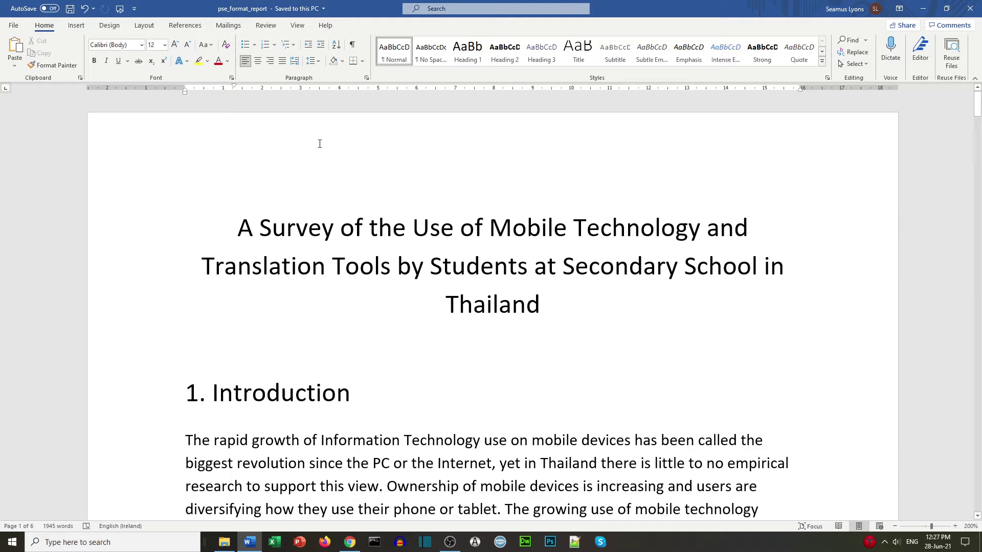
Insert centred page numbers at the bottom of every page in the Plain Number 2 style.
click(76, 27)
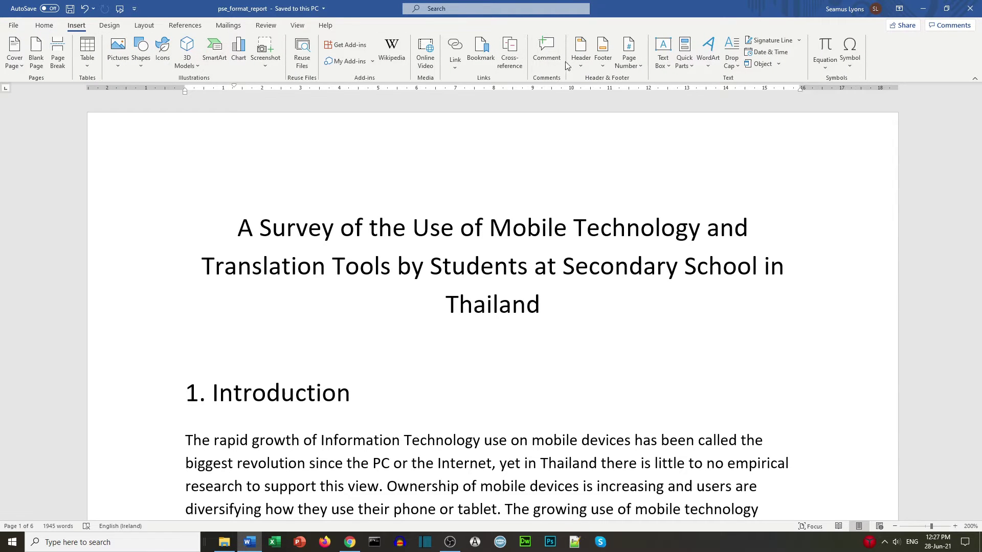
click(639, 61)
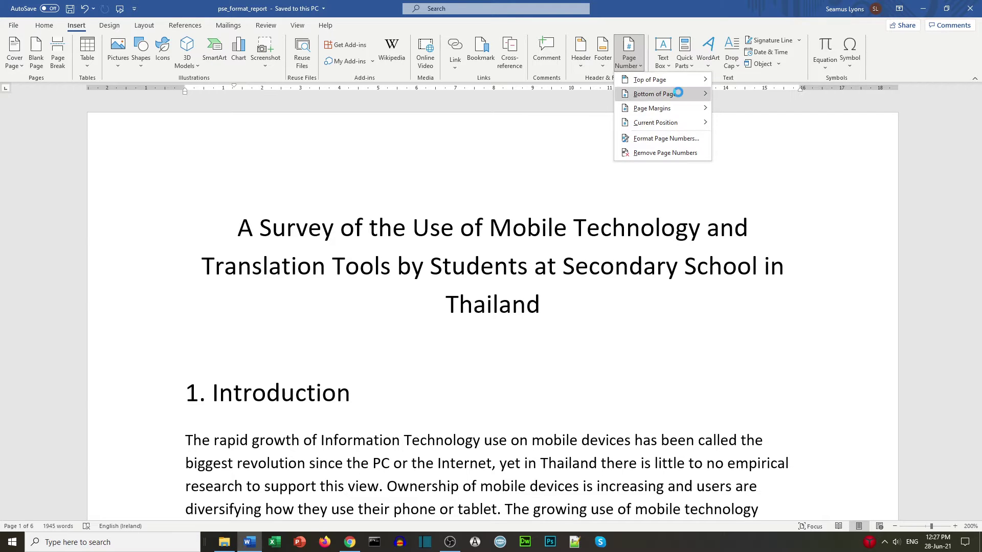
mouse_move(691, 94)
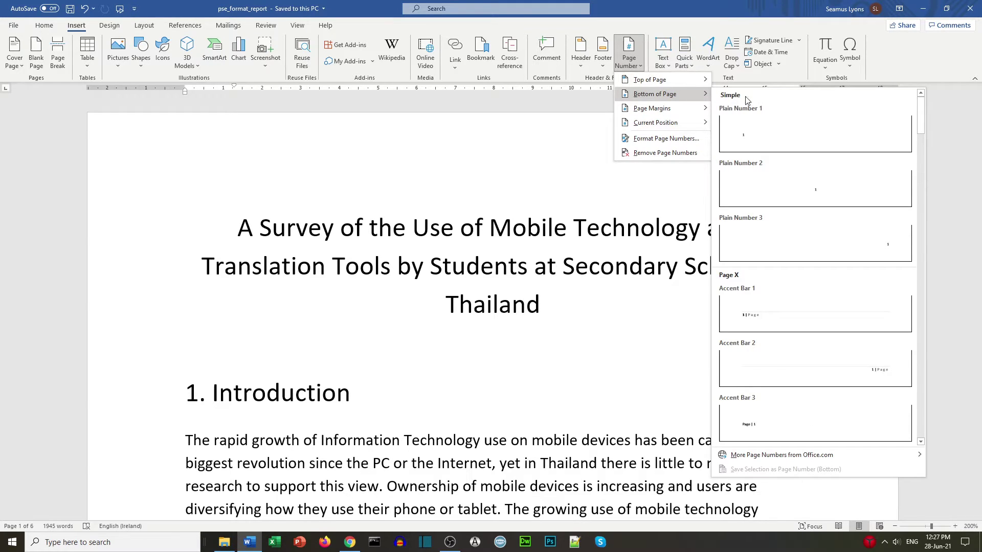
click(788, 181)
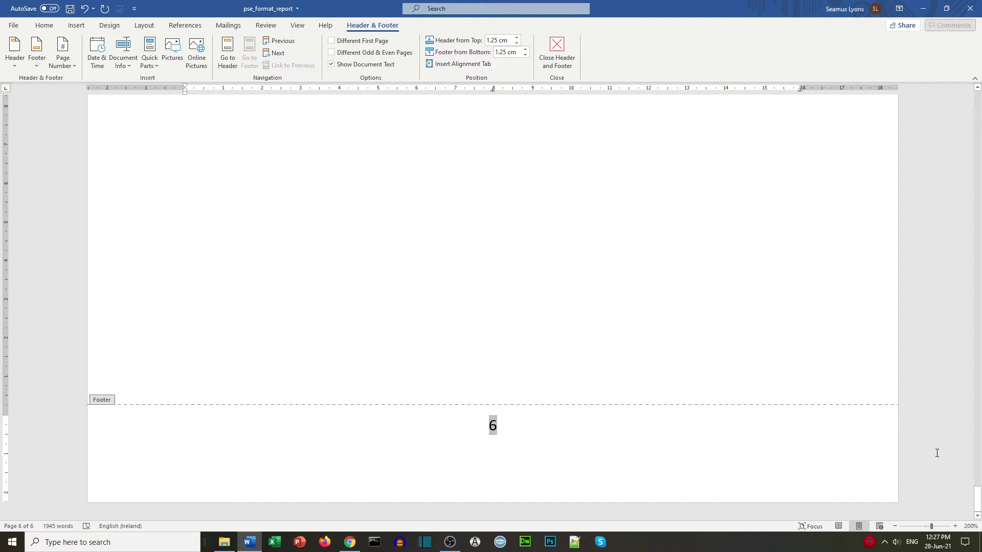
Close footer editing and check the page numbers from the Conclusion back to the start of the report.
drag(980, 499, 979, 102)
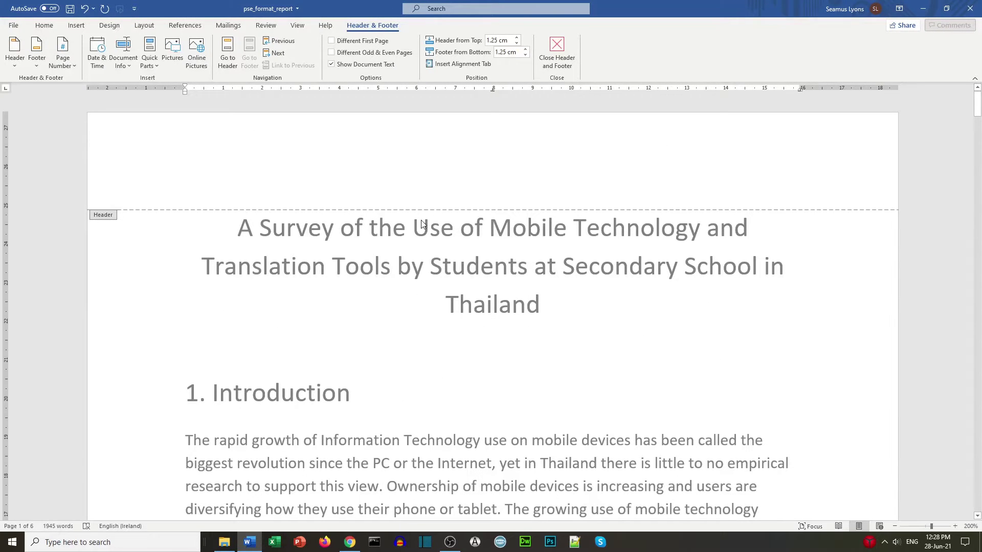
click(557, 49)
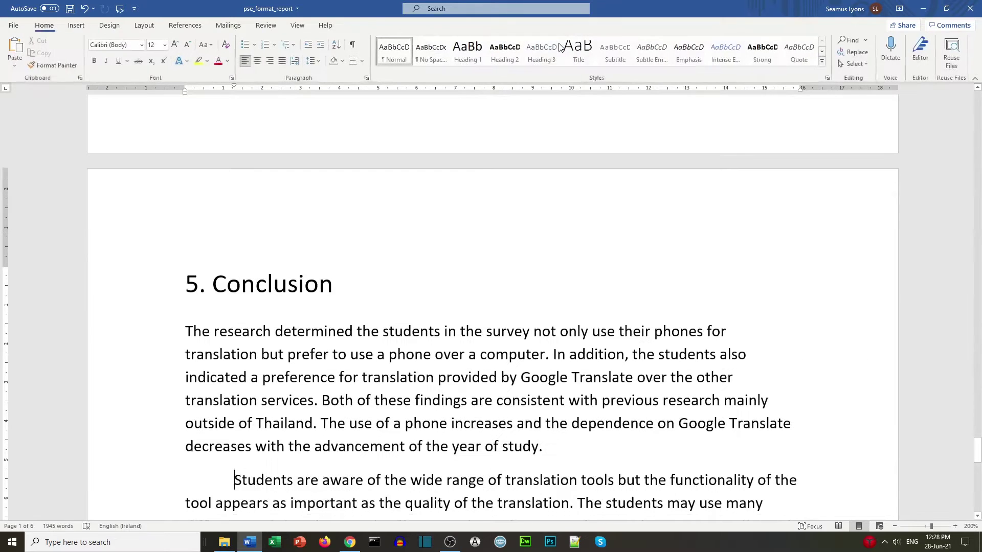
scroll(649, 246, up, 3)
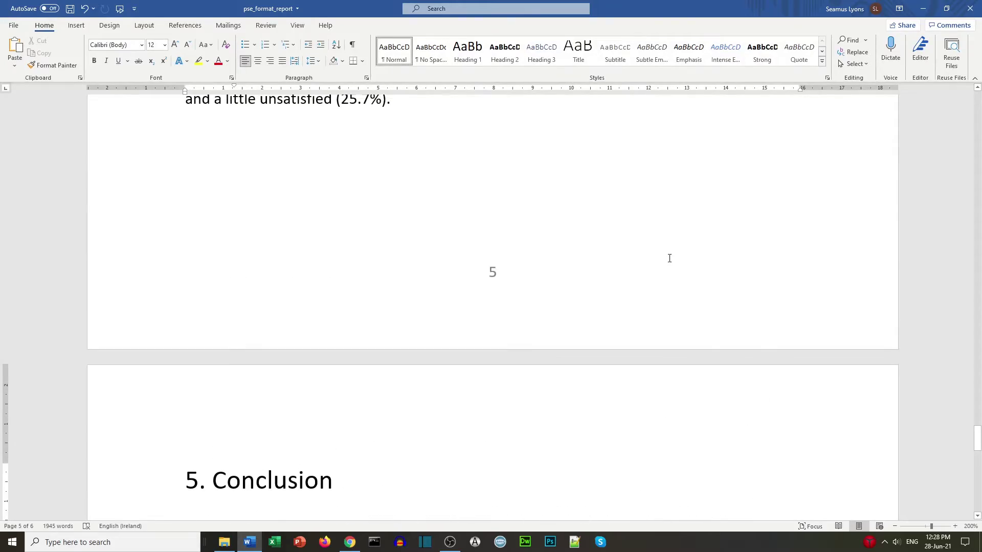
drag(977, 445, 978, 181)
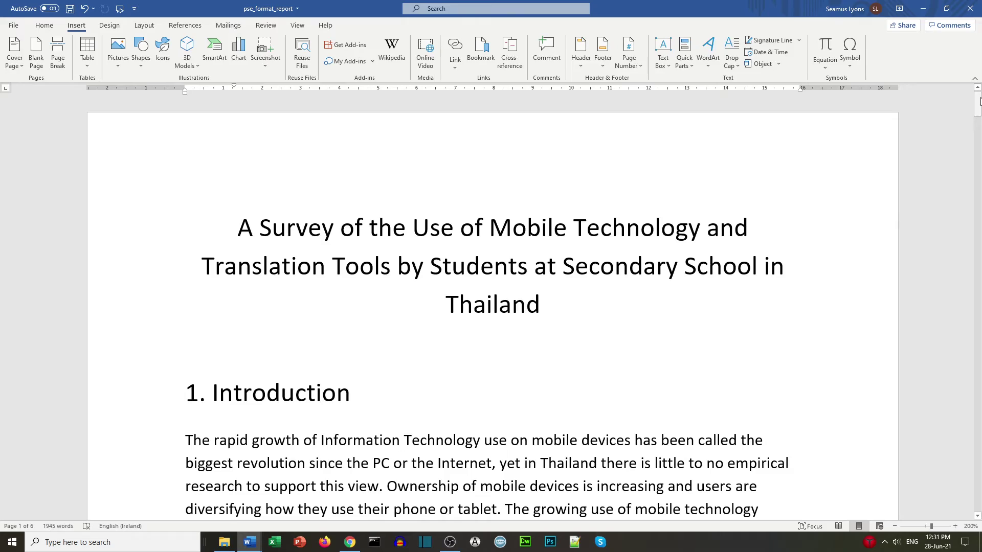
Add the heading "References" after the last Conclusion paragraph and give it the Heading 1 style.
drag(979, 101, 978, 461)
click(331, 450)
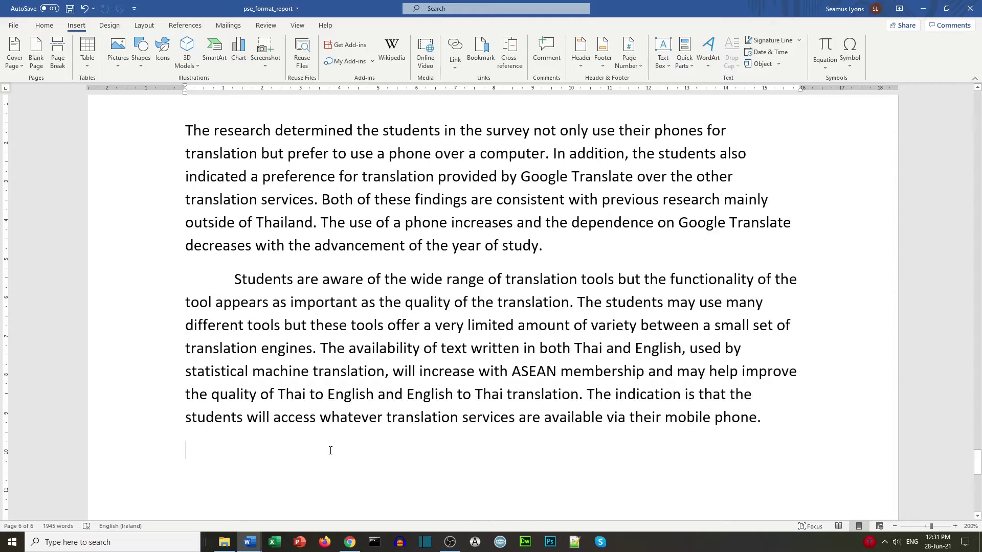
text(References)
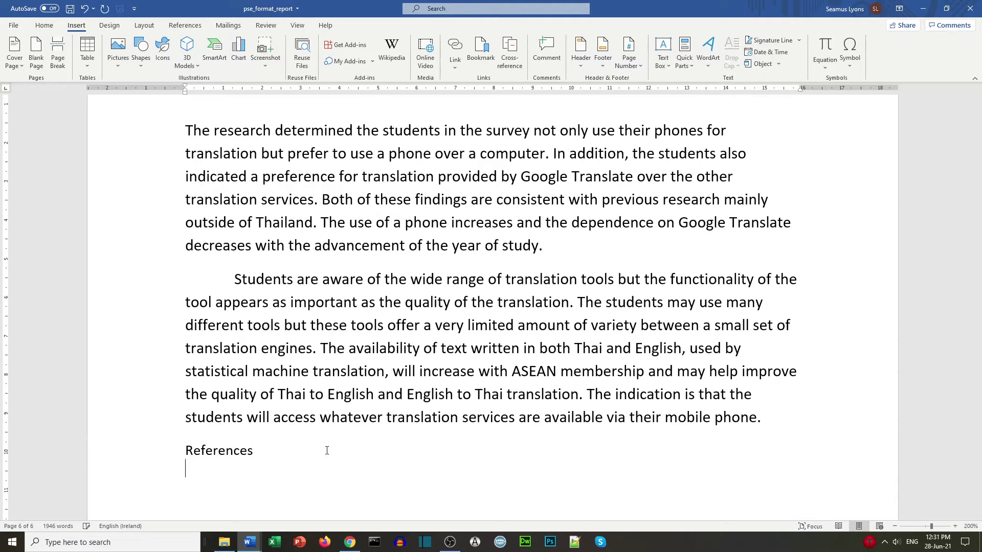
click(144, 452)
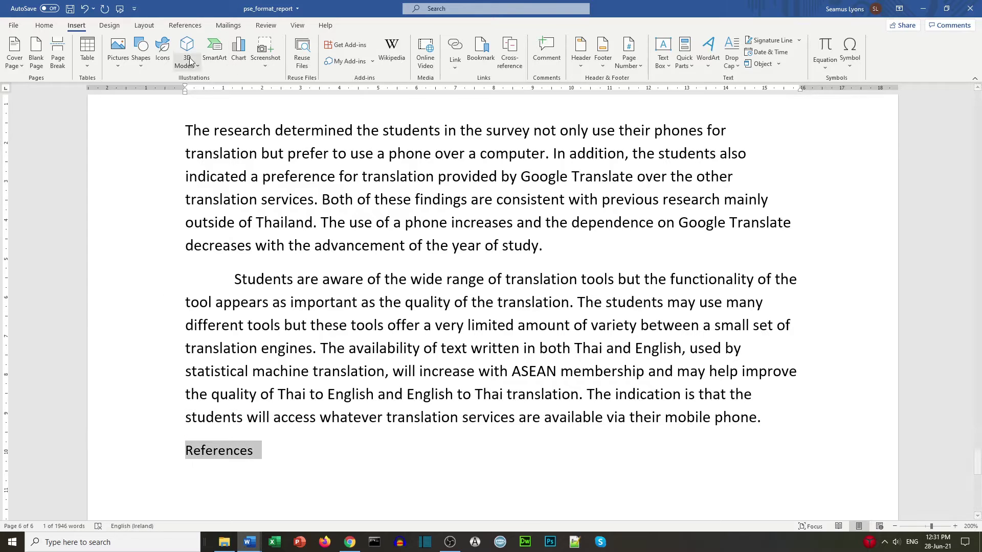
click(43, 25)
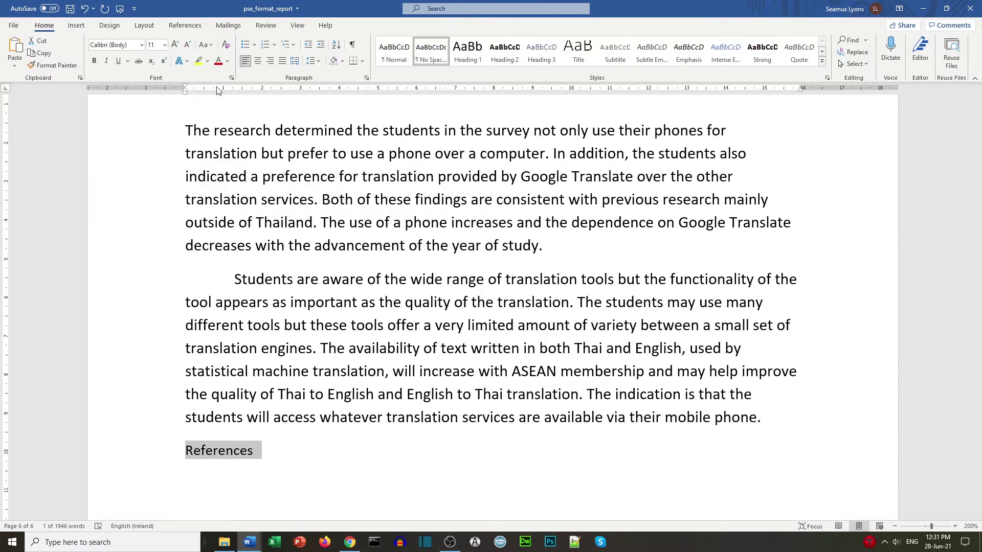
click(467, 51)
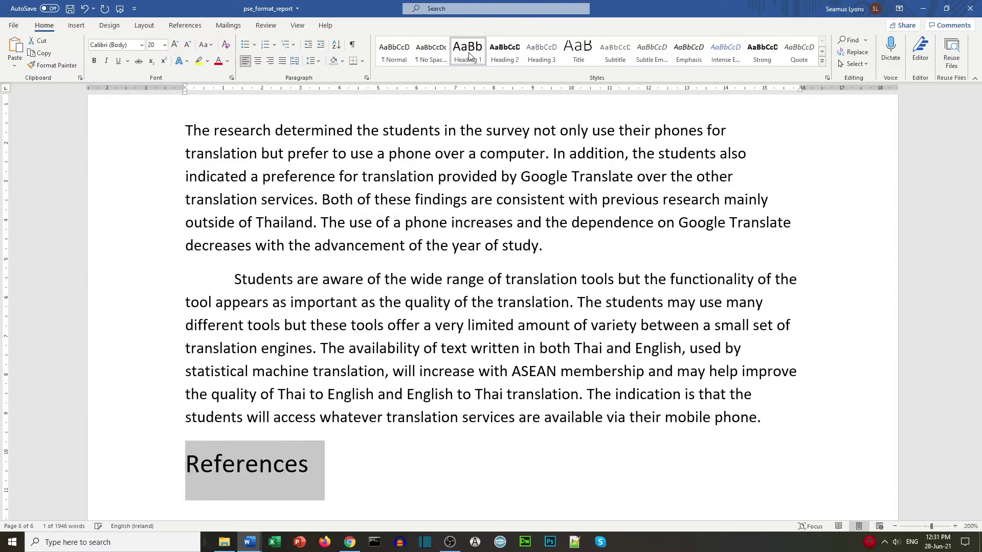
Copy the three reference entries from the Format_a_Report document and paste them under the References heading in pse_format_report.
scroll(288, 268, down, 4)
click(219, 247)
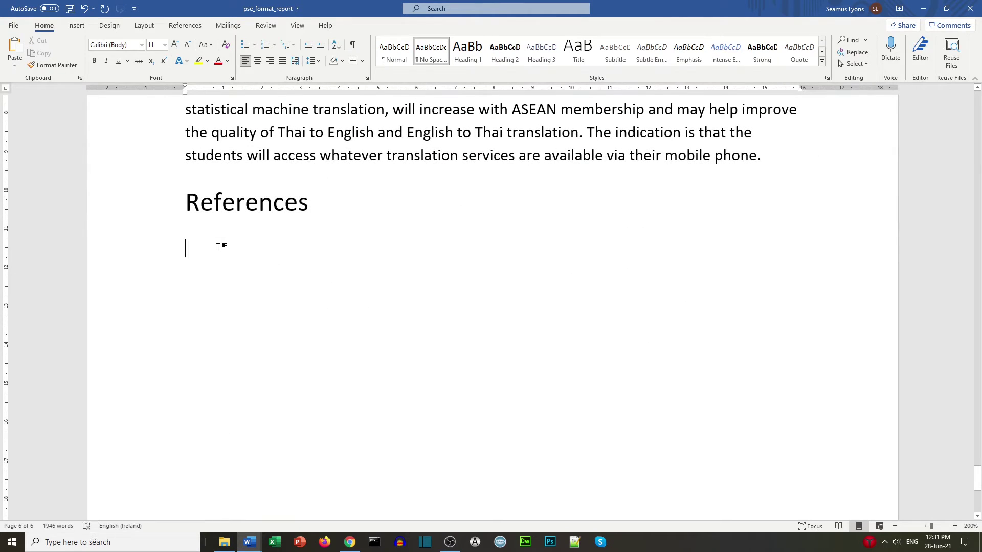
click(248, 545)
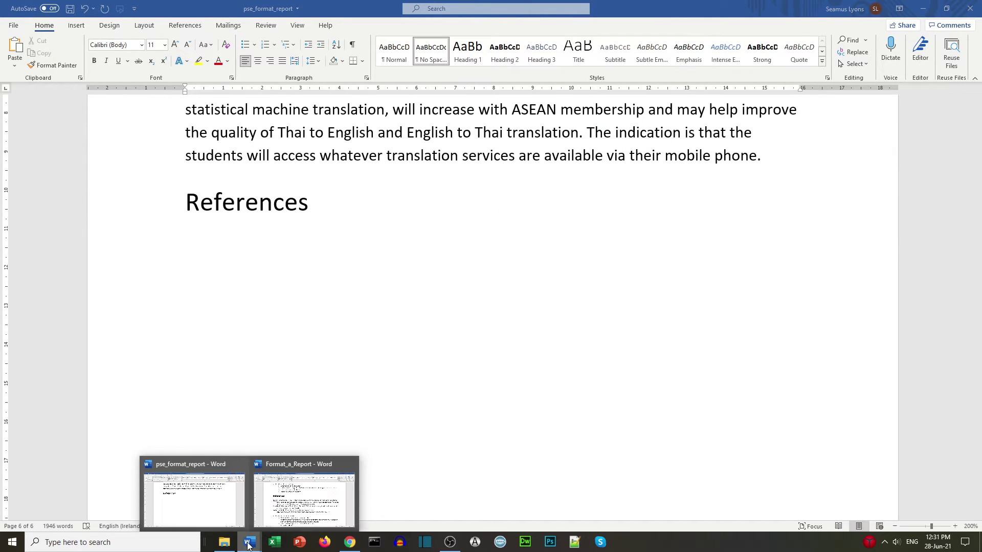
click(301, 494)
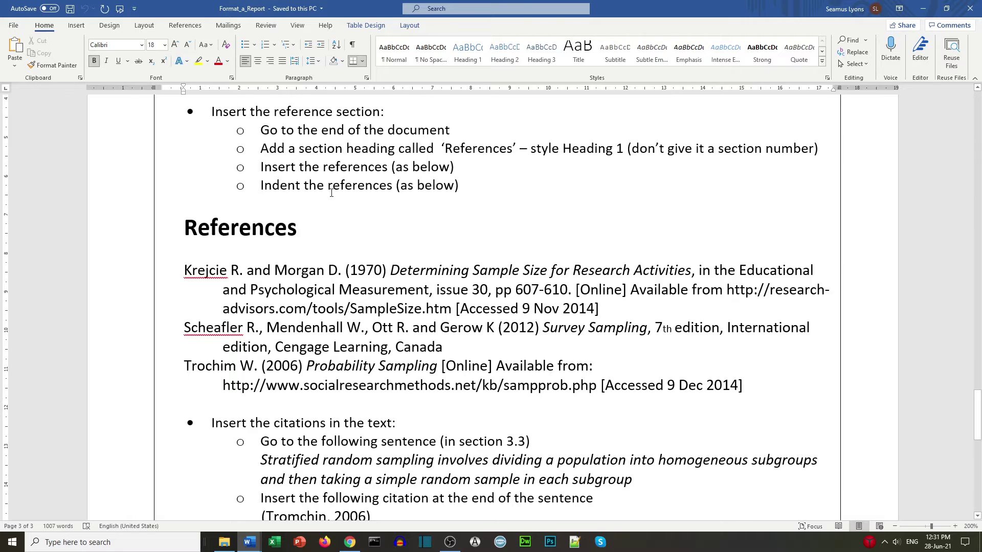
scroll(571, 256, down, 1)
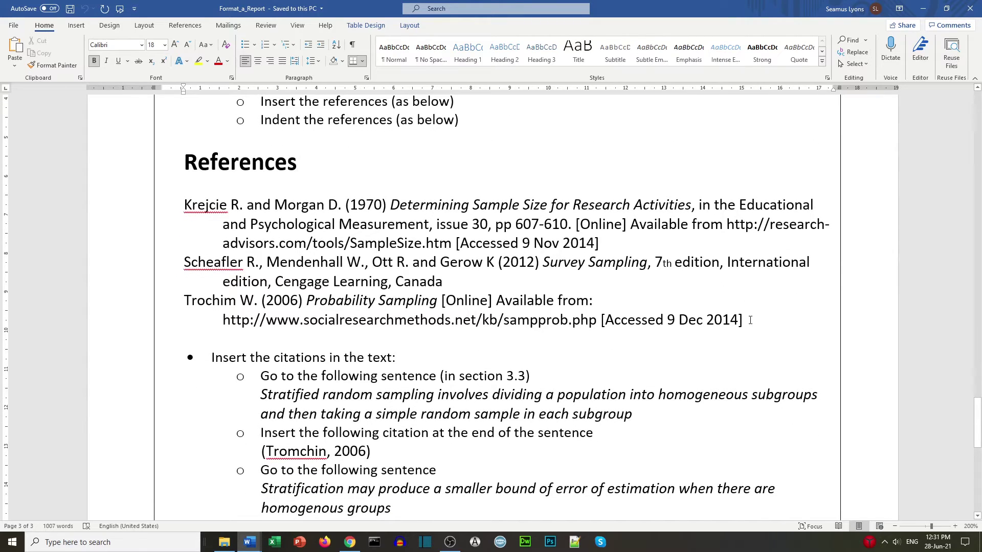
drag(750, 320, 197, 205)
key(ctrl+c)
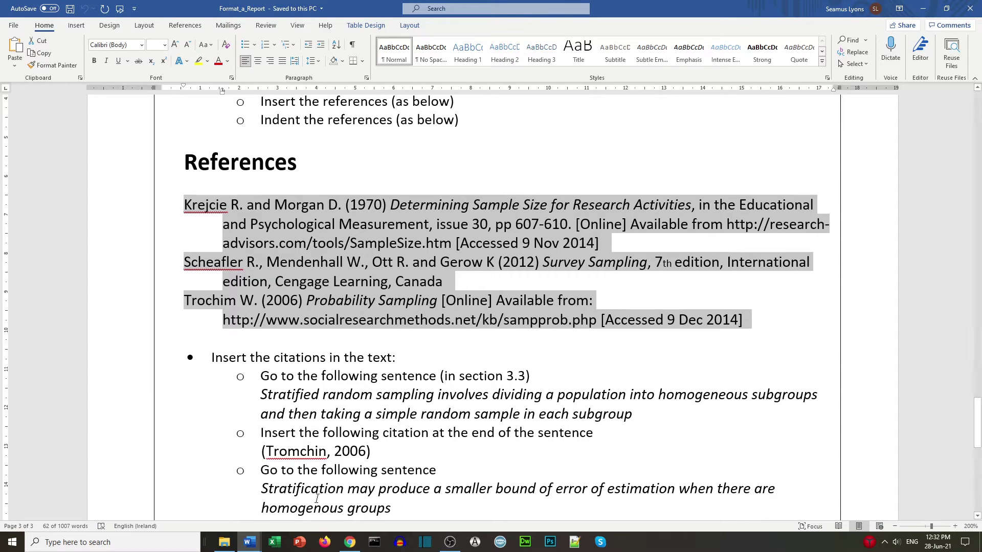
mouse_move(251, 543)
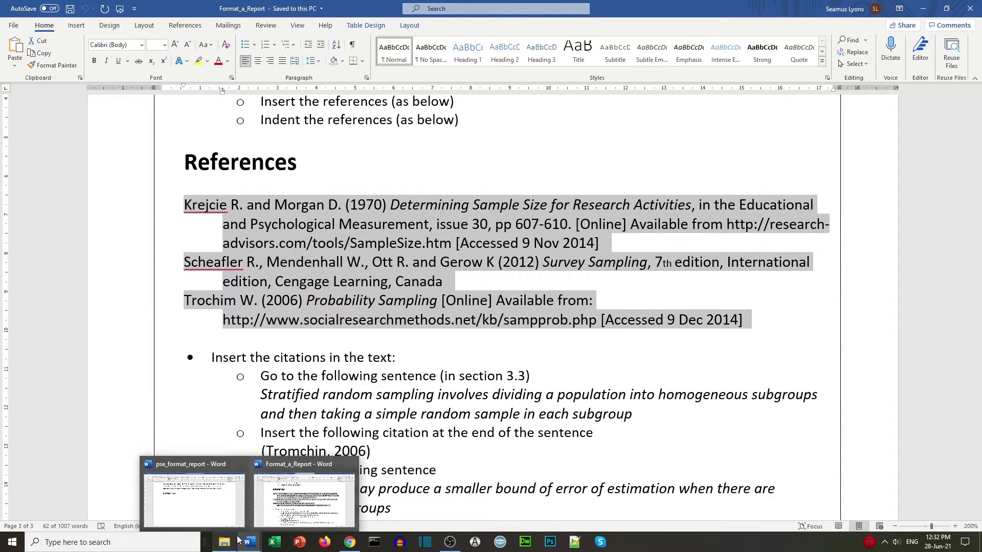
click(208, 512)
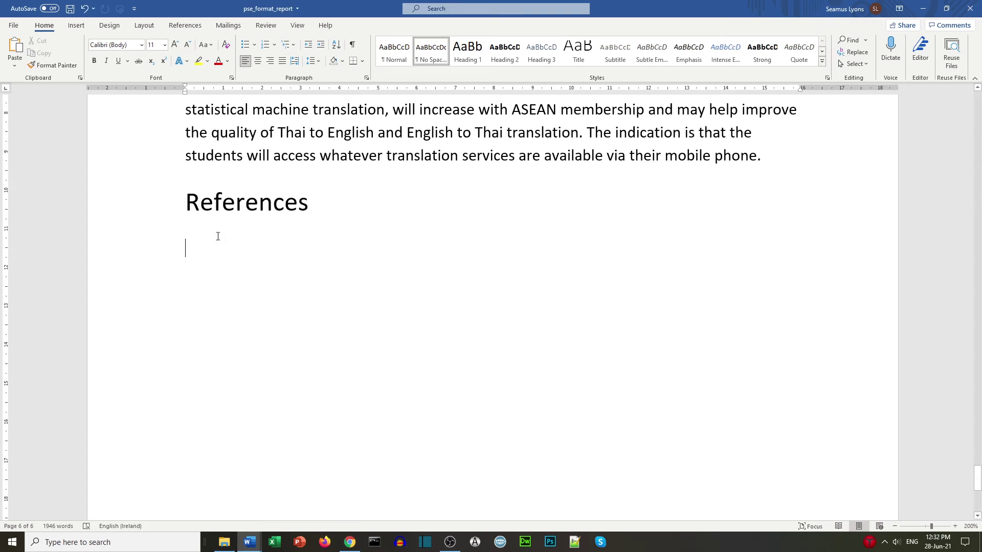
click(15, 48)
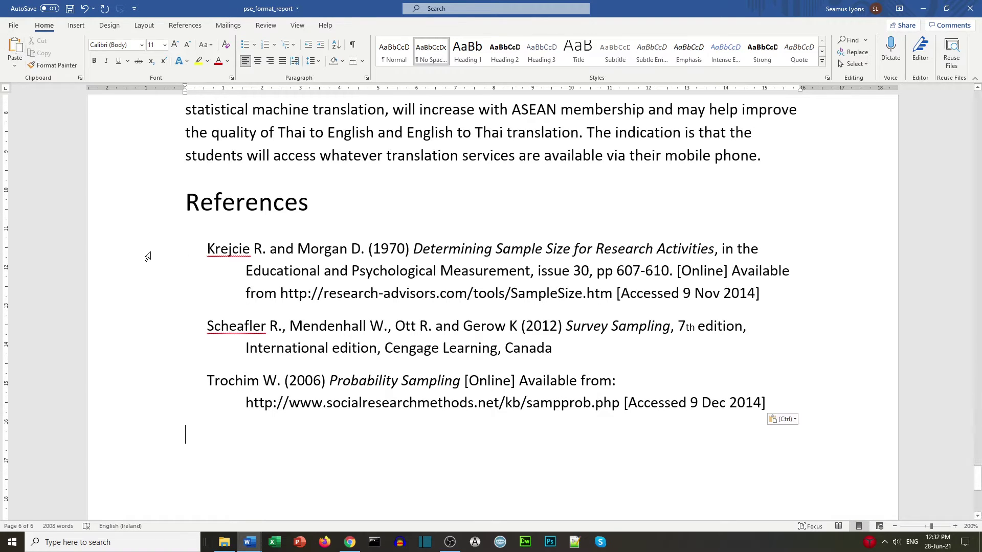
Align the first lines of the three references with the margin and set their hanging indent to about 1 cm.
drag(139, 249, 149, 404)
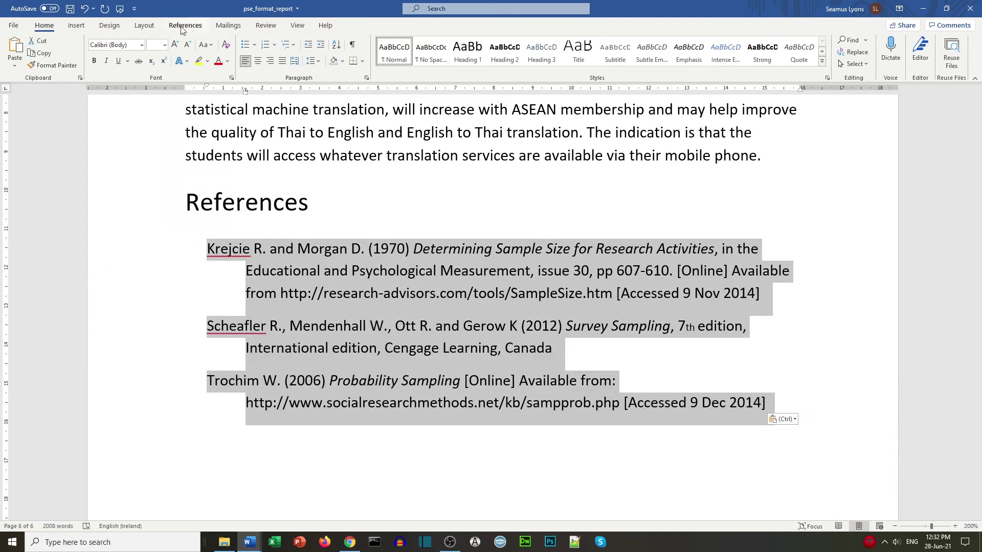
drag(245, 92, 185, 88)
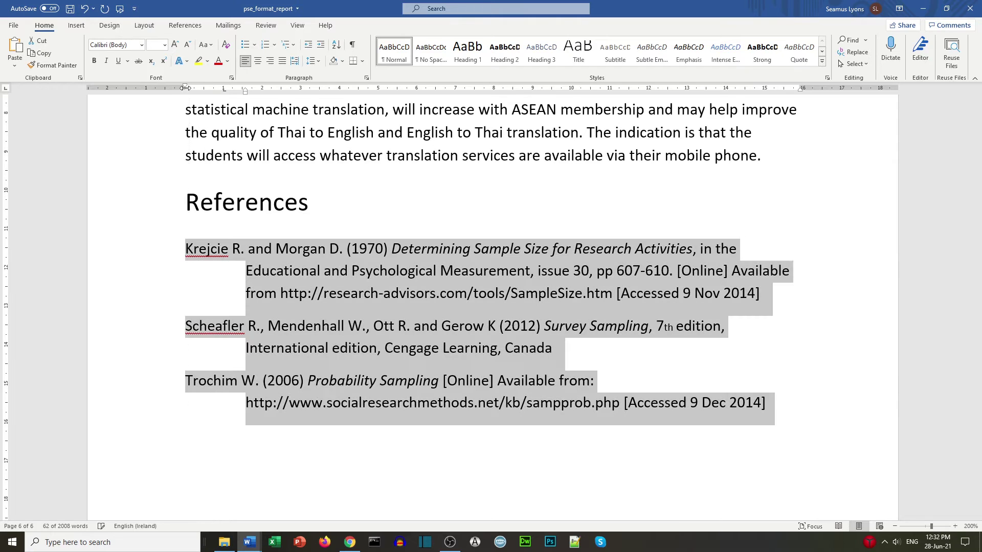
drag(245, 93, 225, 92)
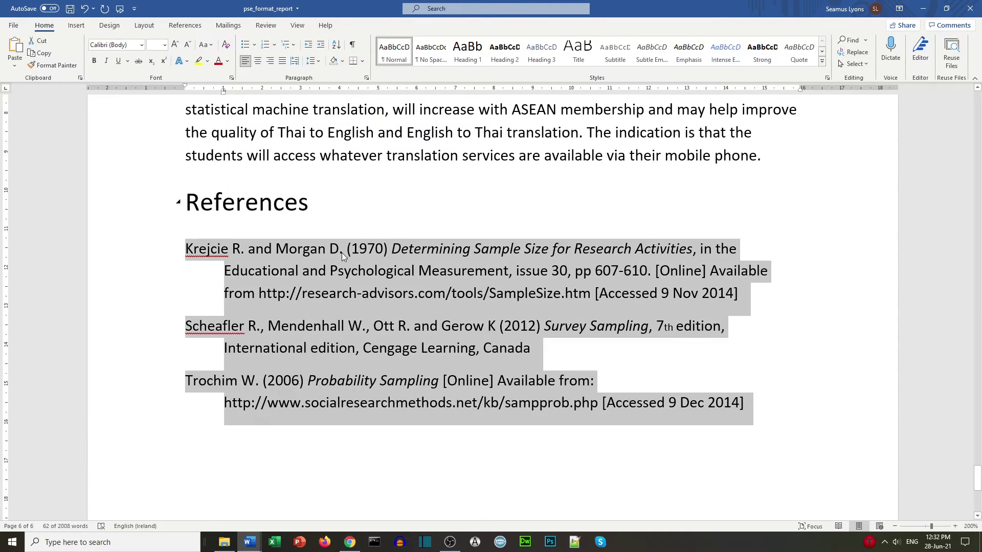
click(422, 454)
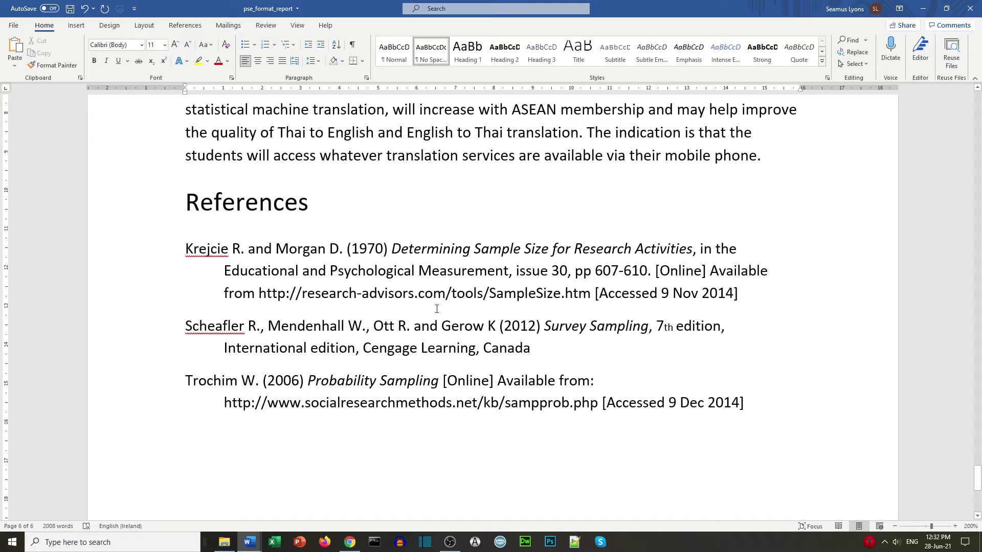
Examine the in-text citations in section 3.3 Sample and in the paragraphs before 3. Study Methods.
scroll(437, 309, up, 3)
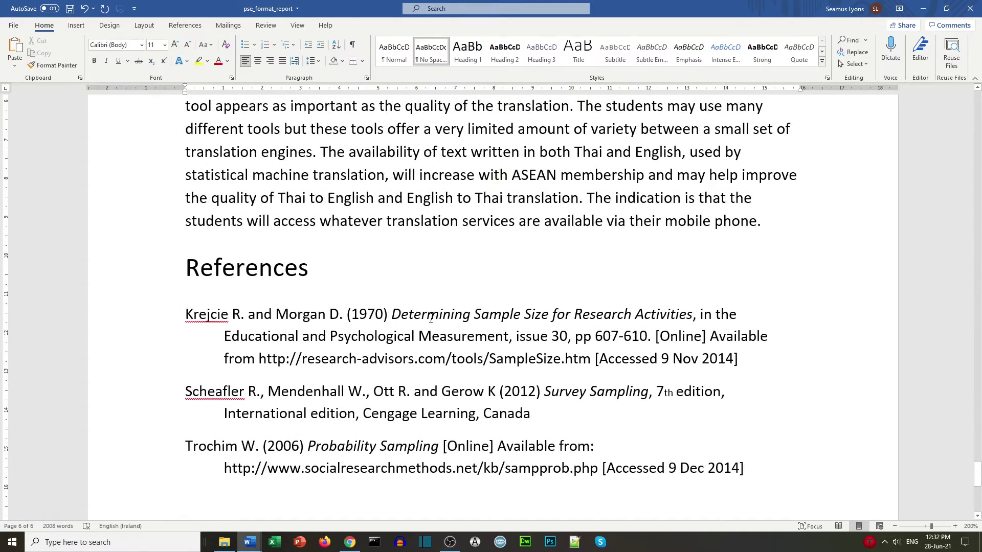
scroll(431, 318, up, 3)
scroll(412, 341, up, 15)
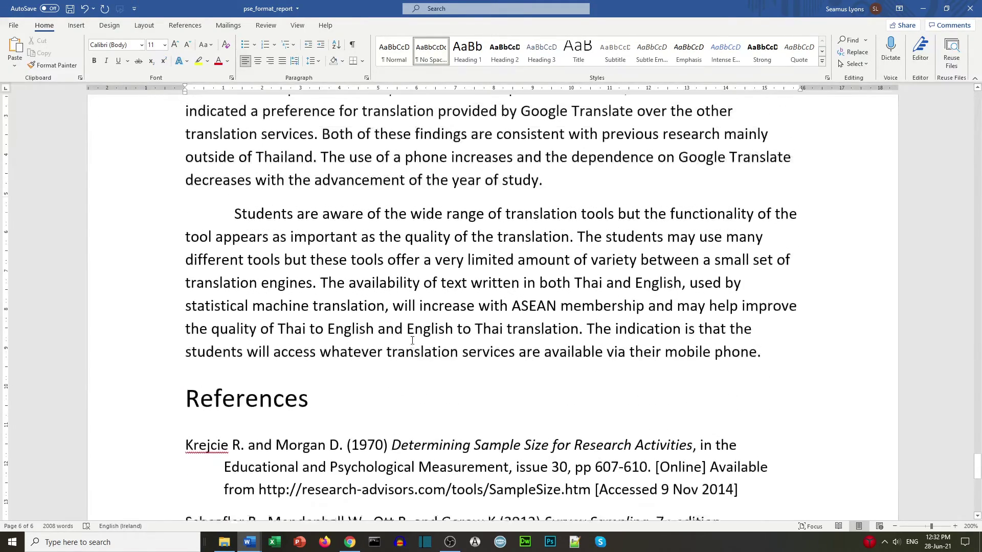
scroll(399, 309, up, 20)
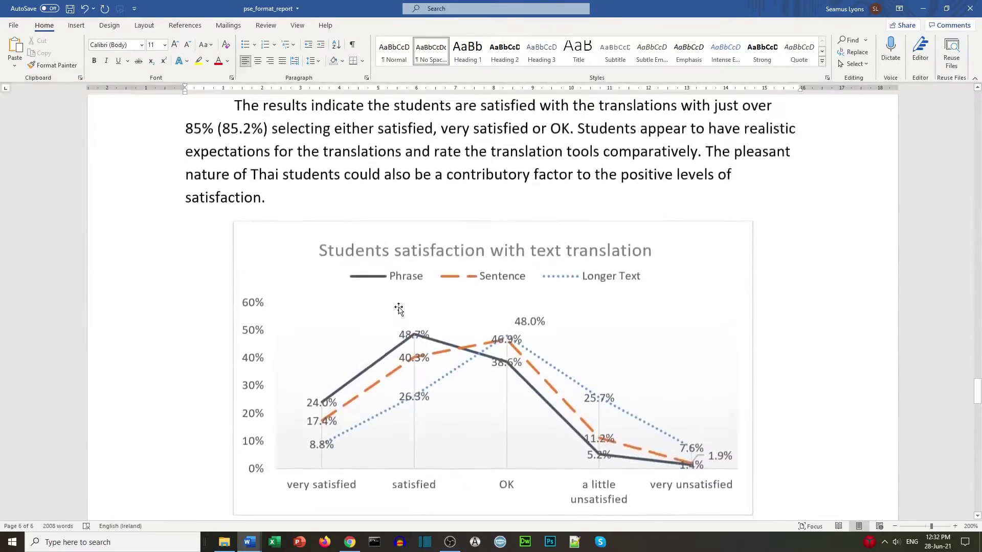
scroll(399, 308, up, 20)
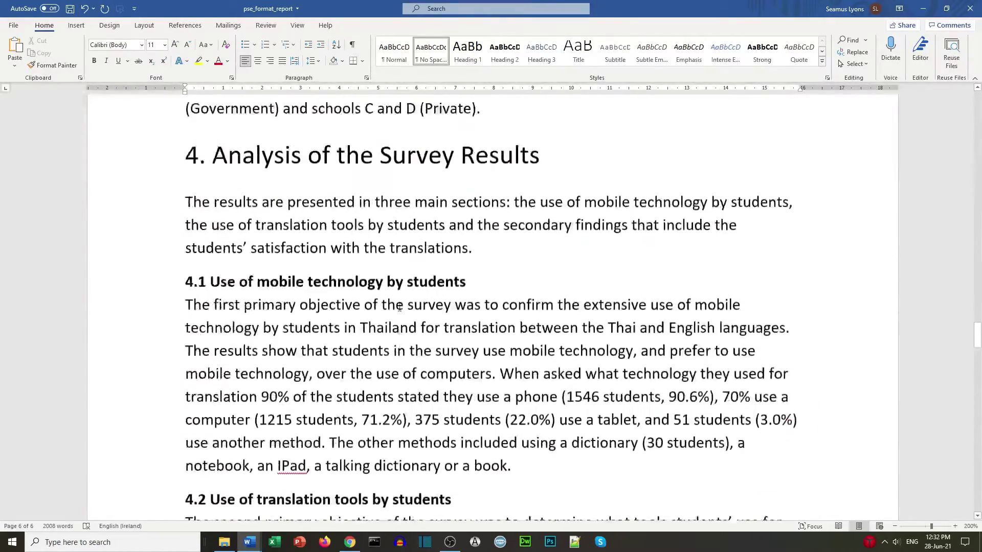
scroll(400, 308, up, 3)
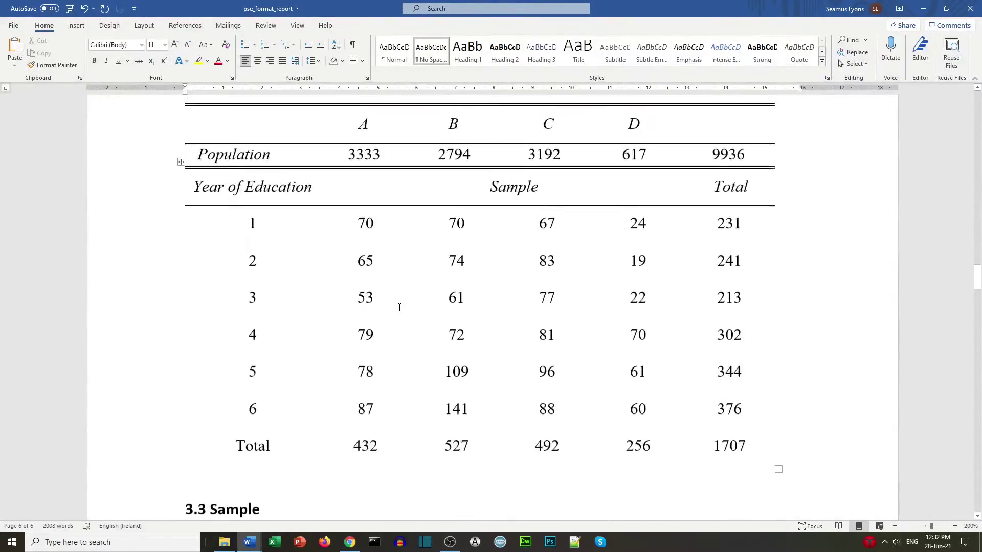
scroll(400, 308, down, 10)
scroll(399, 309, down, 3)
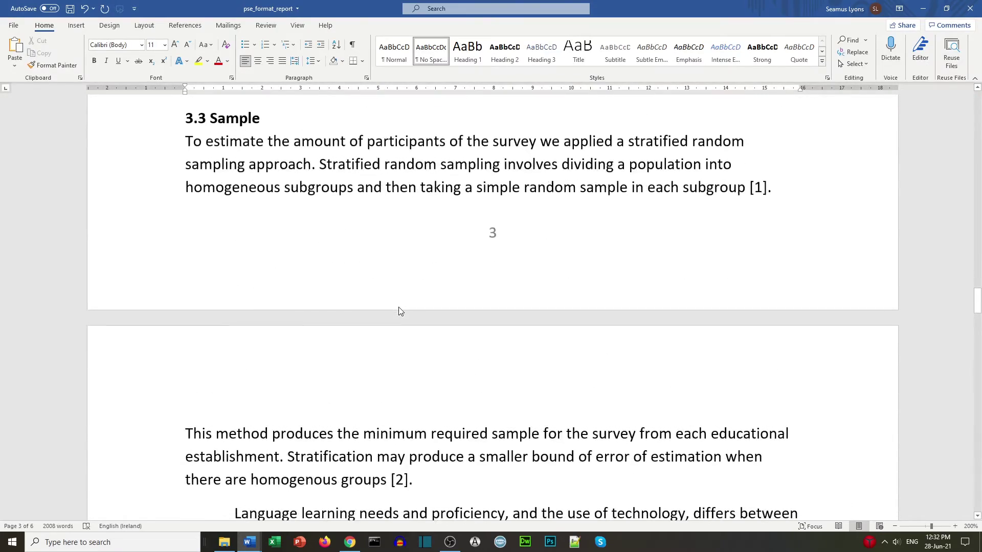
scroll(400, 307, up, 20)
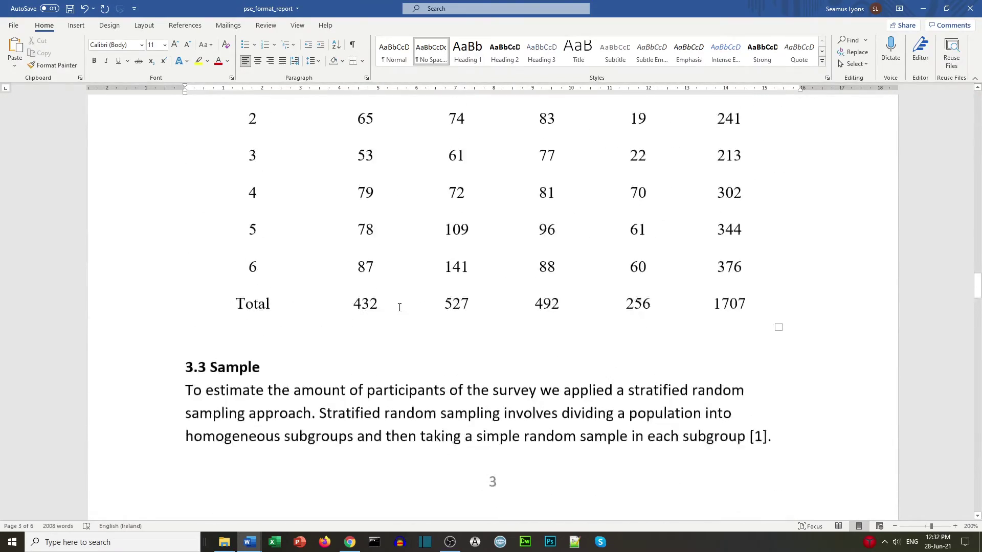
scroll(400, 307, up, 20)
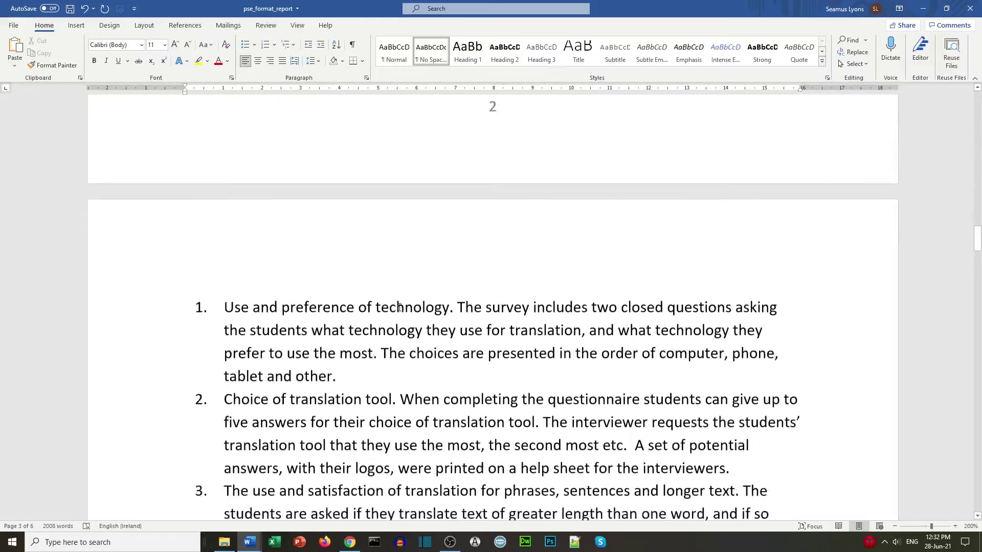
scroll(400, 308, up, 7)
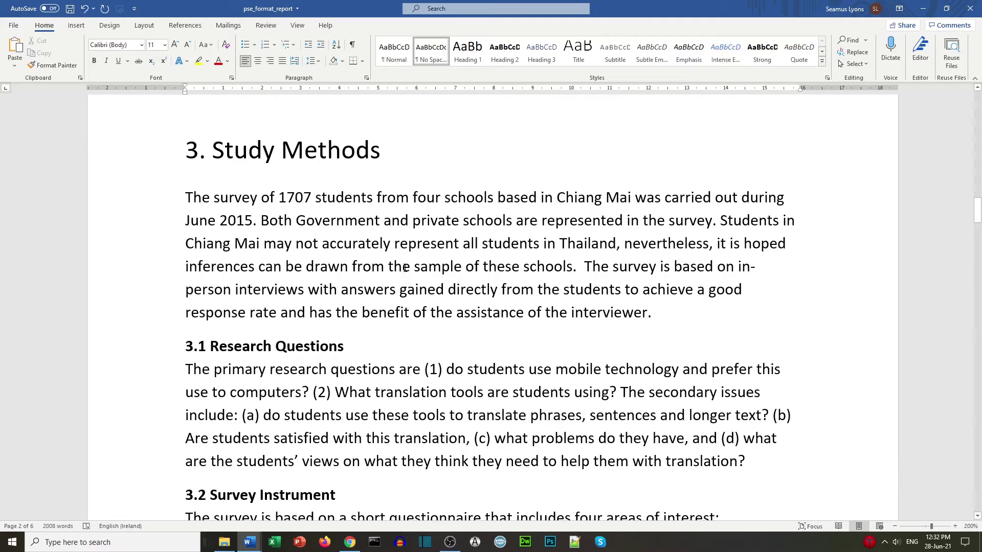
scroll(405, 267, up, 4)
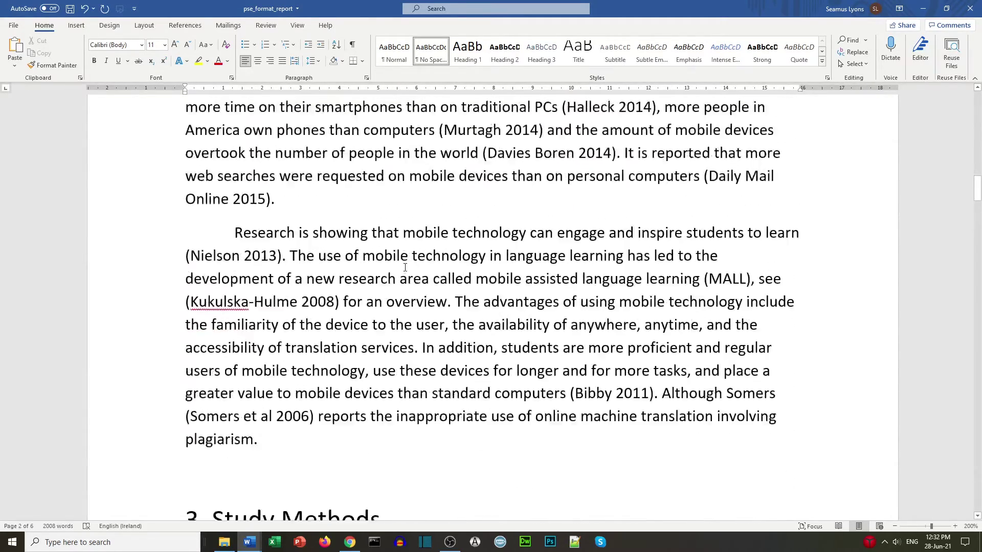
Find the [1] marker in section 3.3 Sample, copy the 2006 citation from the Format_a_Report document and return to pse_format_report.
scroll(405, 268, down, 9)
scroll(405, 268, down, 3)
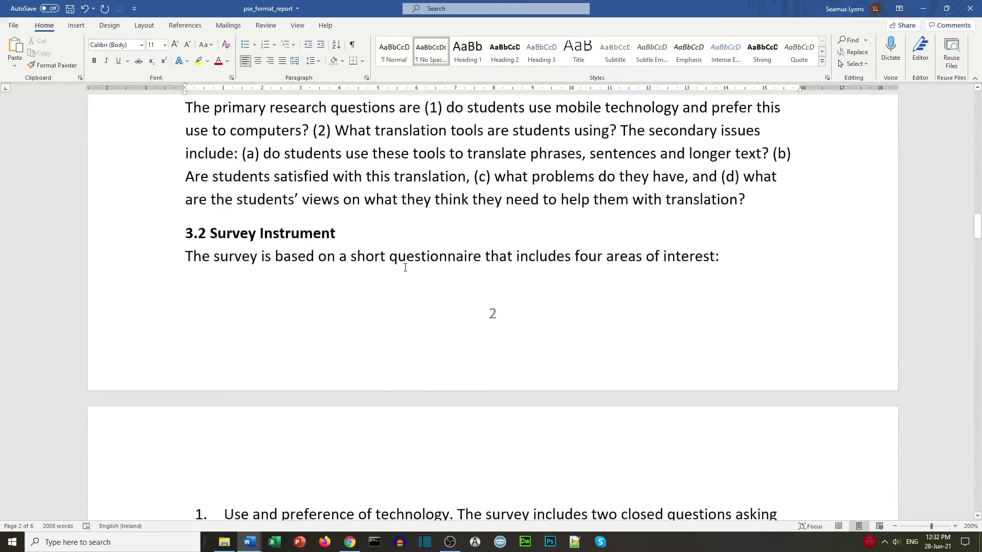
scroll(406, 268, down, 13)
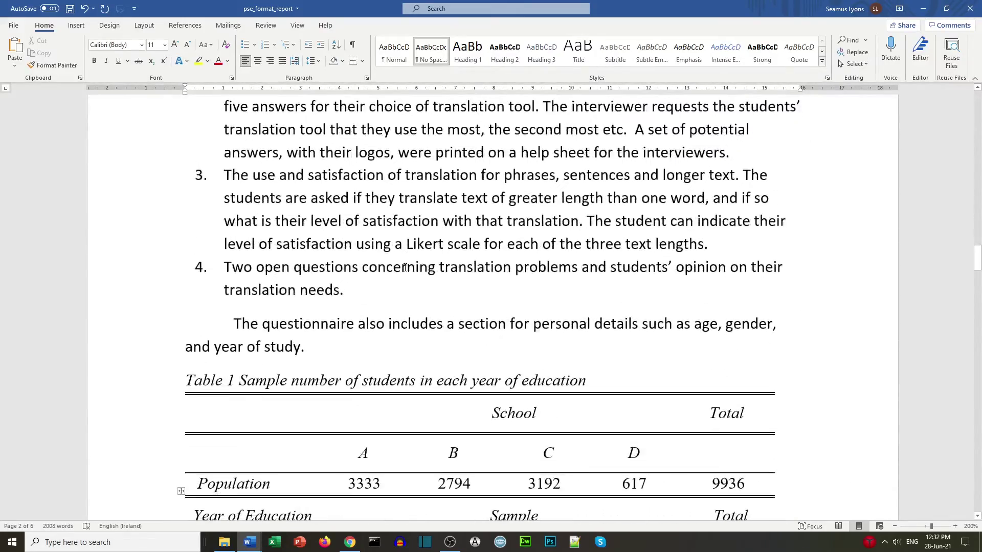
scroll(404, 266, down, 11)
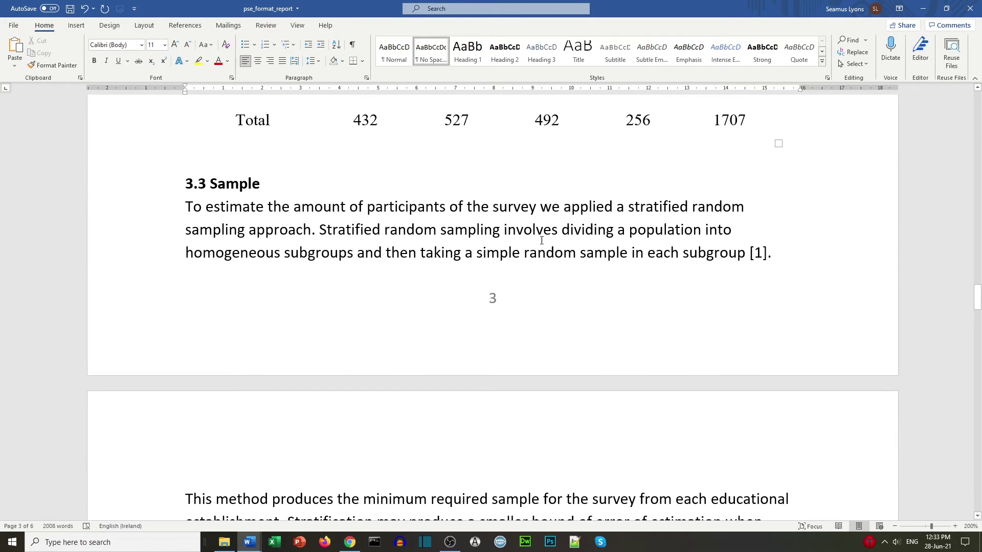
click(606, 239)
drag(772, 254, 748, 254)
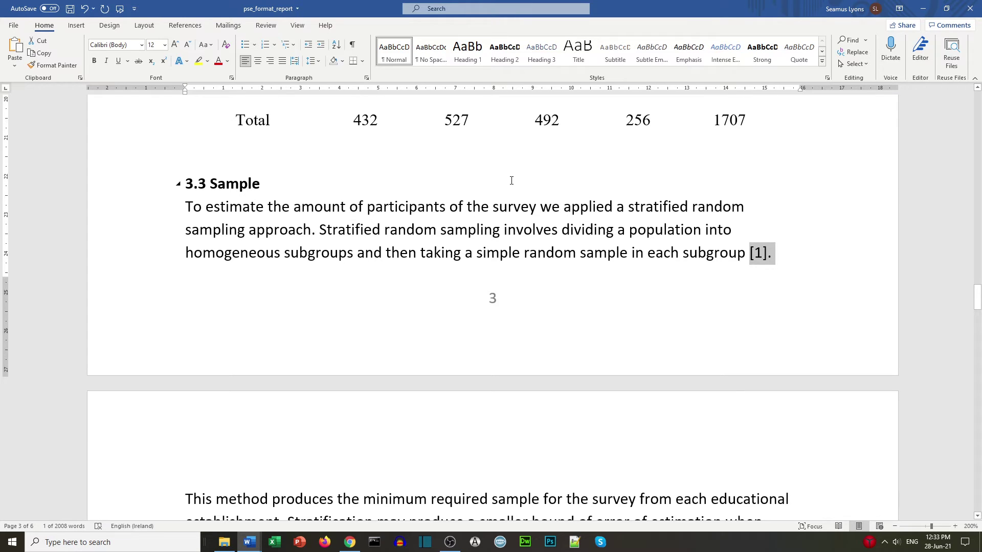
mouse_move(251, 542)
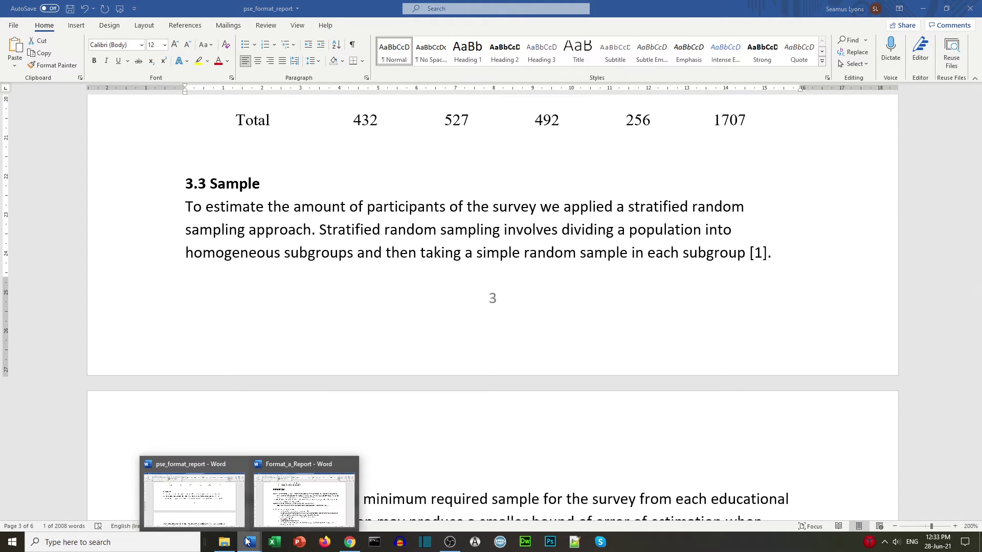
click(278, 512)
scroll(283, 244, down, 5)
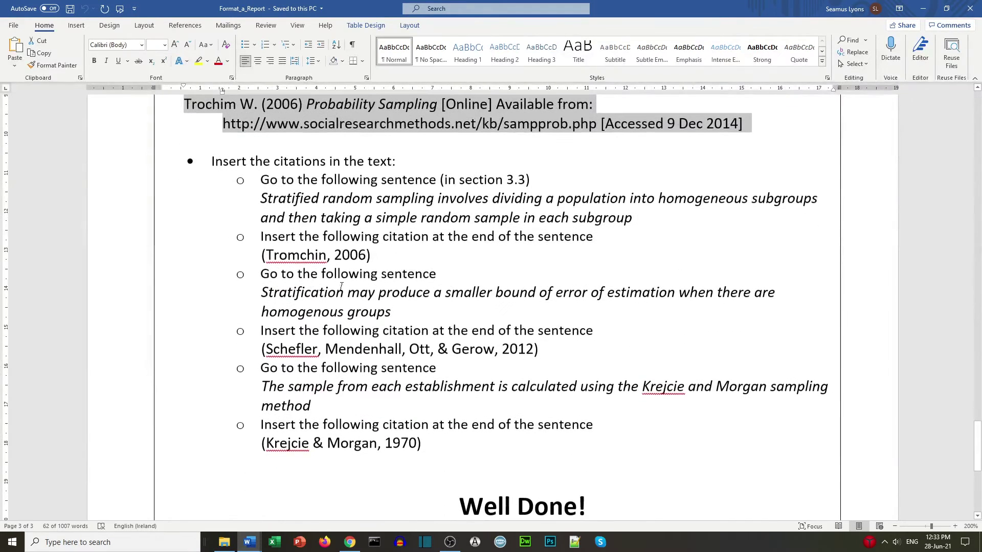
drag(372, 254, 261, 254)
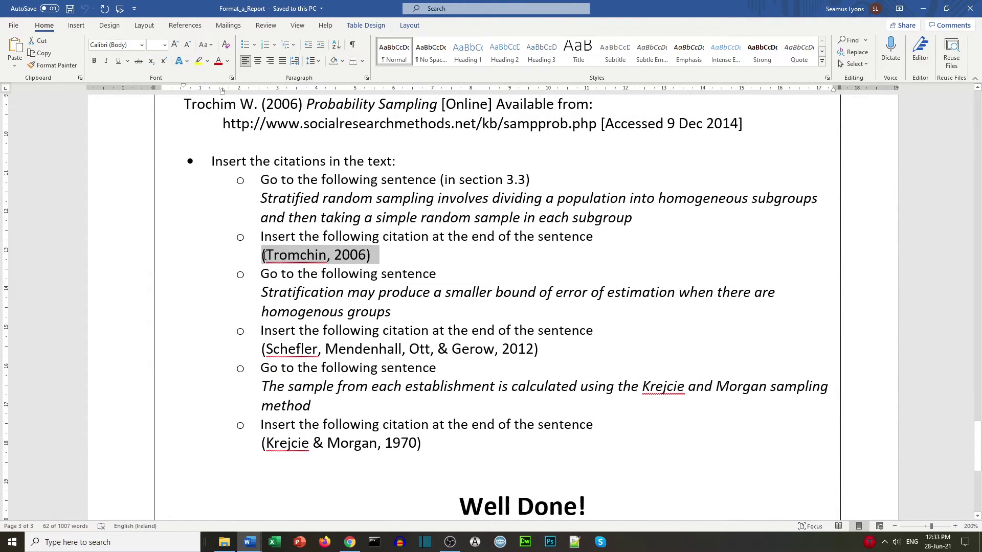
click(40, 53)
mouse_move(255, 547)
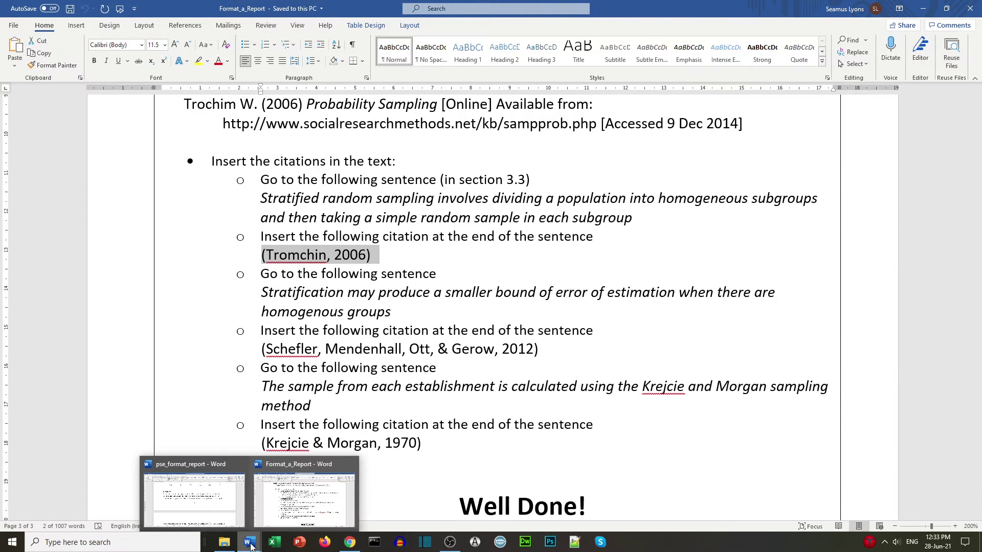
click(222, 487)
Delete the [1] marker at the end of the stratified random sampling sentence in section 3.3, keeping the full stop.
click(765, 253)
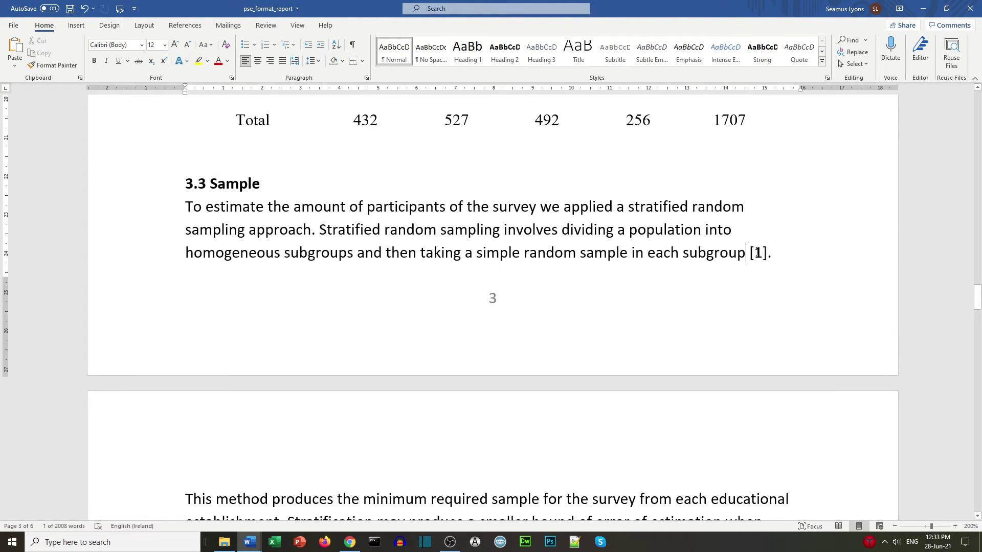
click(768, 253)
key(BackSpace)
key(BackSpace)
key(BackSpace)
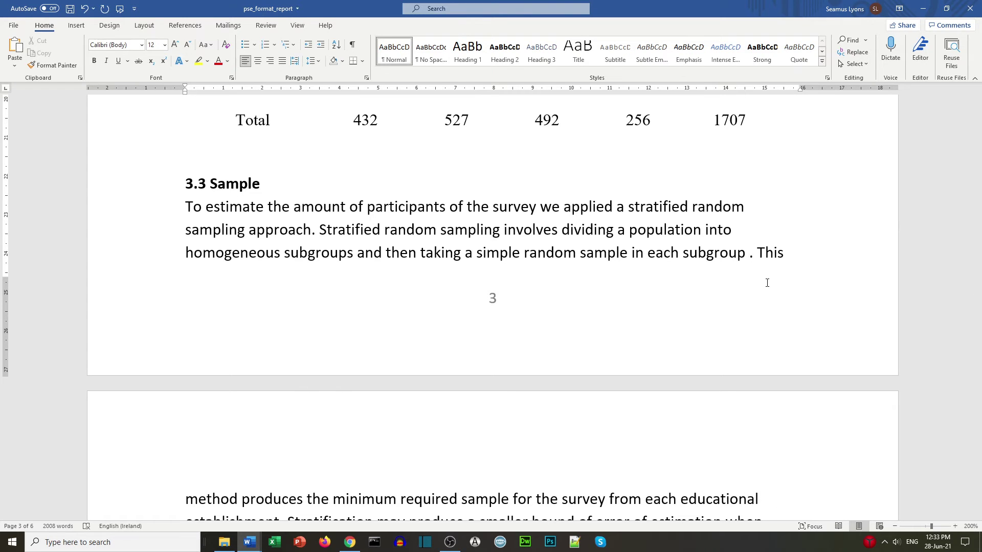
Try to paste the copied 2006 citation directly before the full stop after "subgroup", and undo the paste.
key(ctrl+v)
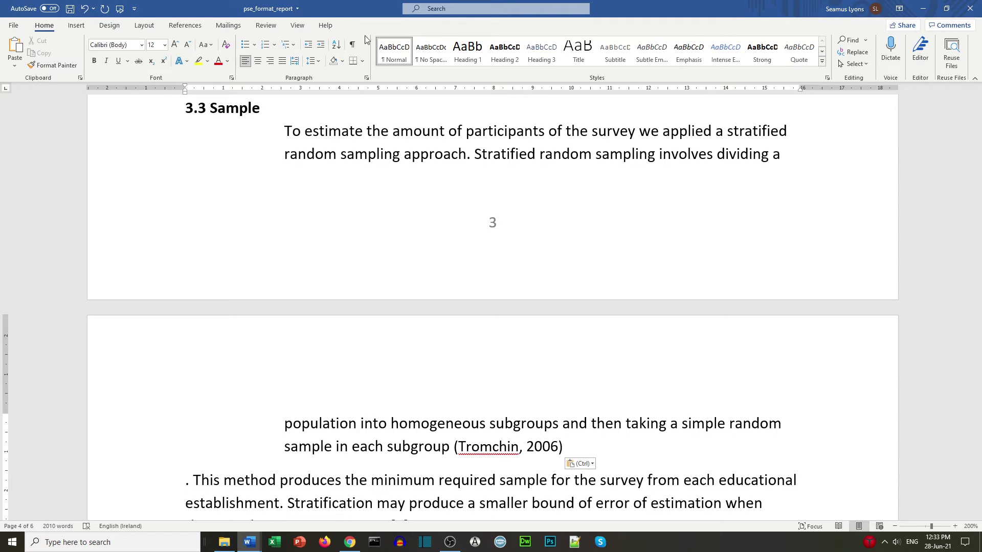
click(84, 9)
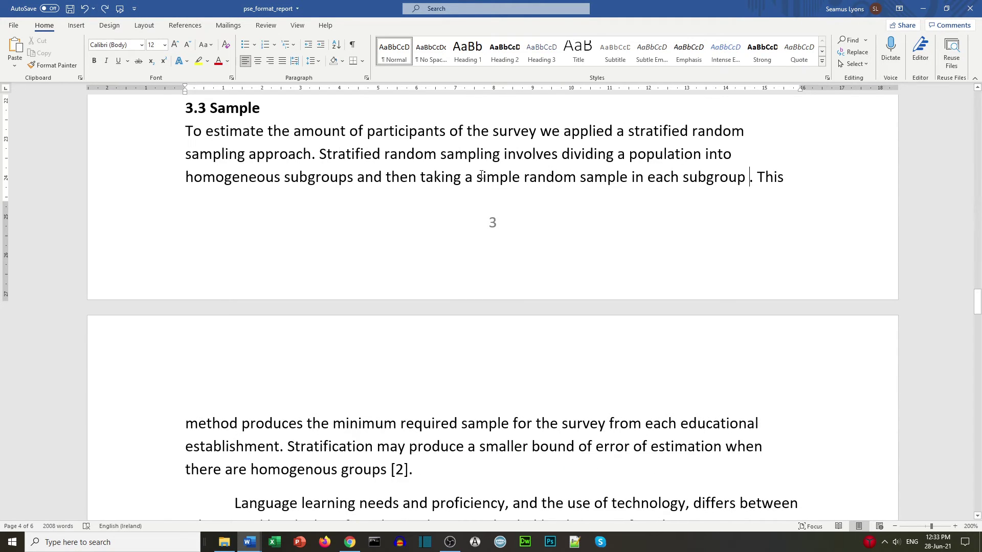
Break the paragraph before the full stop after "subgroup", paste the 2006 citation on its own line and remove its indent.
key(Return)
key(Return)
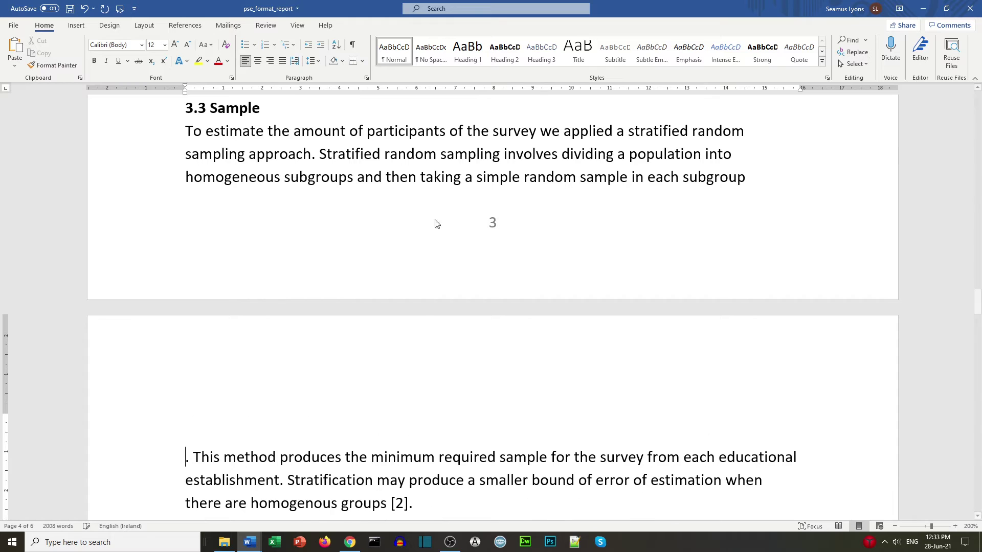
click(14, 51)
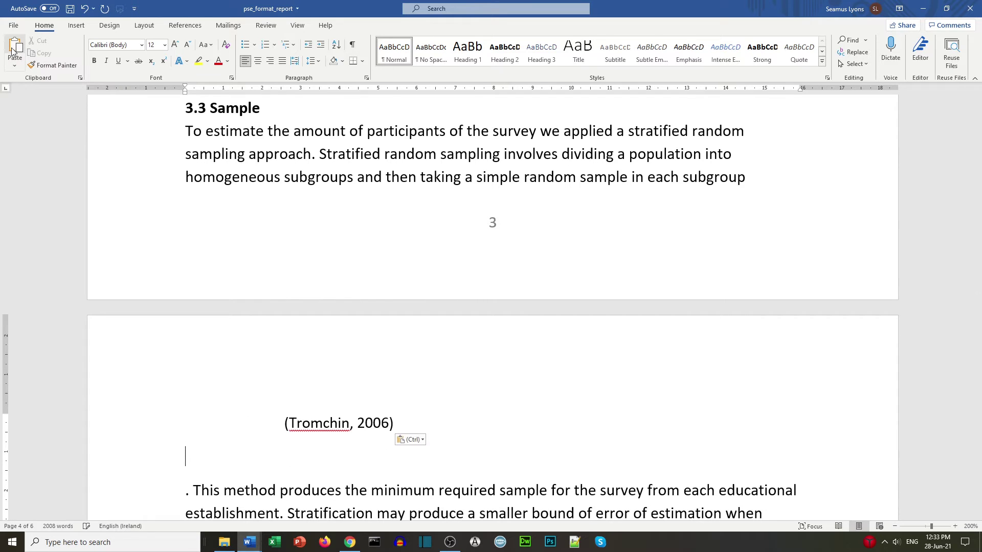
click(281, 426)
key(BackSpace)
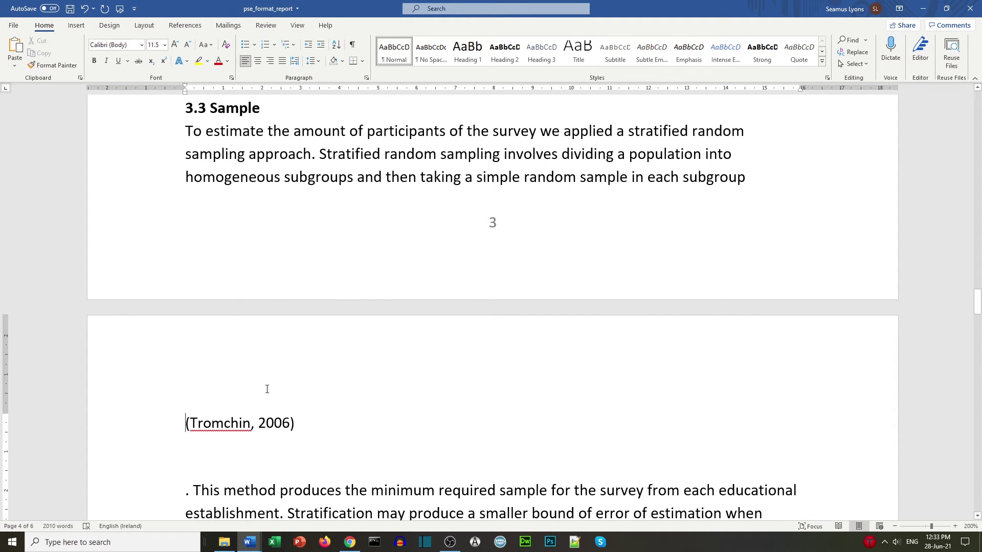
Remove the extra paragraph breaks around the 2006 citation so it joins the preceding sentence and its full stop.
click(218, 465)
key(BackSpace)
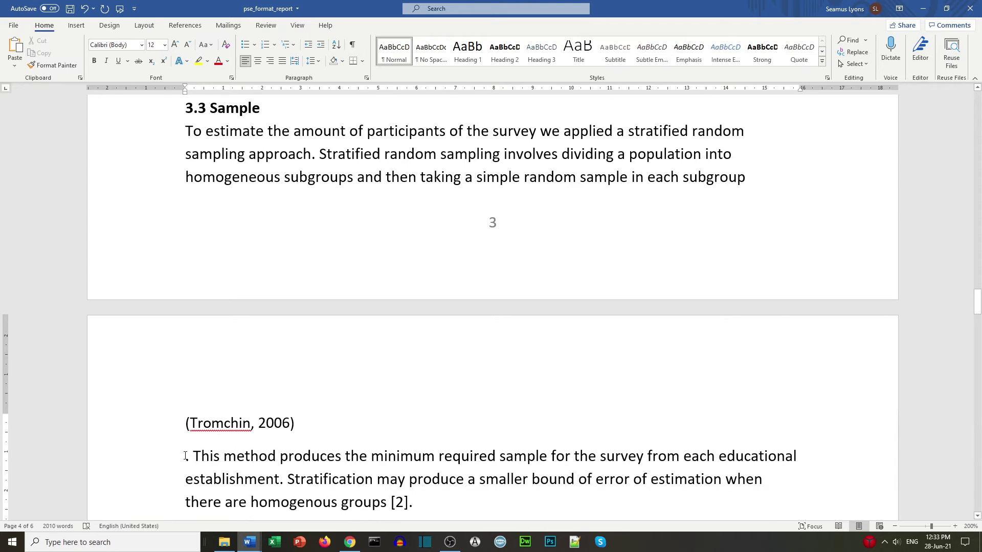
key(Delete)
click(186, 423)
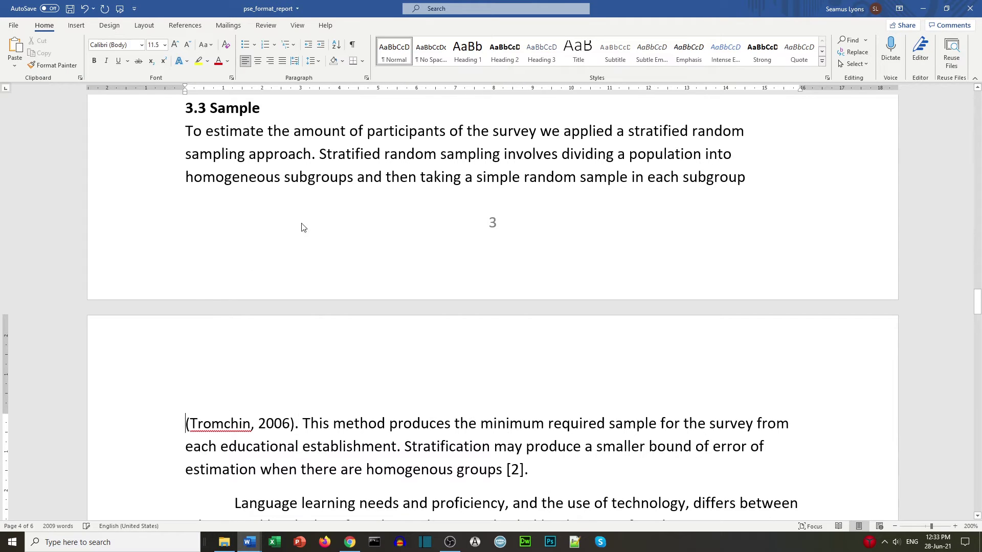
key(BackSpace)
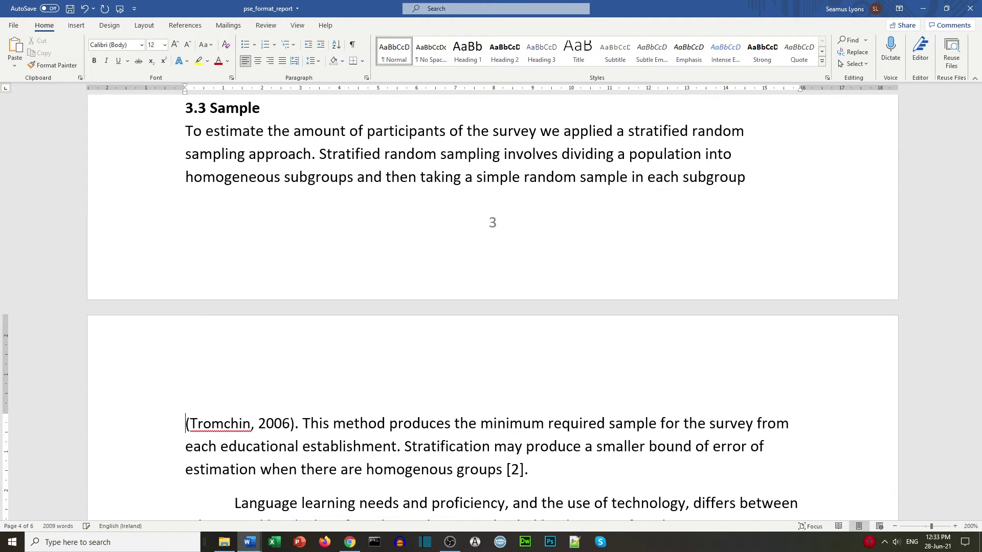
Place the cursor after the [2] marker, copy the 2012 citation from Format_a_Report and return to pse_format_report.
scroll(311, 206, down, 3)
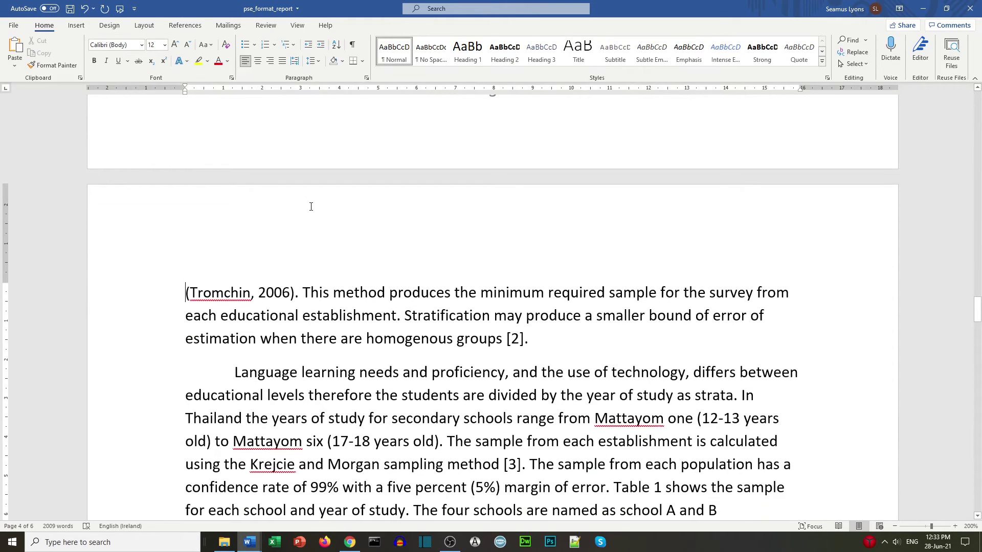
scroll(310, 207, down, 2)
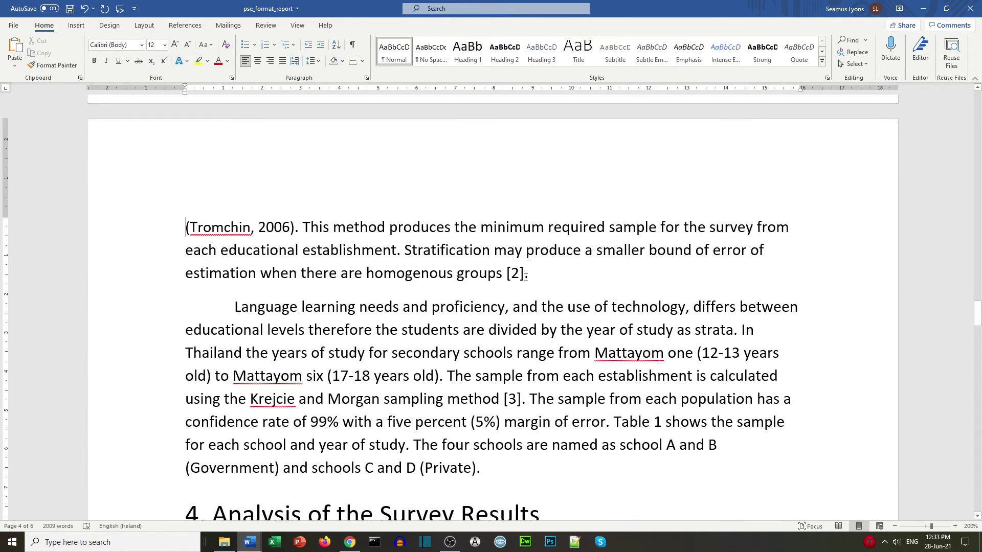
click(525, 276)
mouse_move(248, 546)
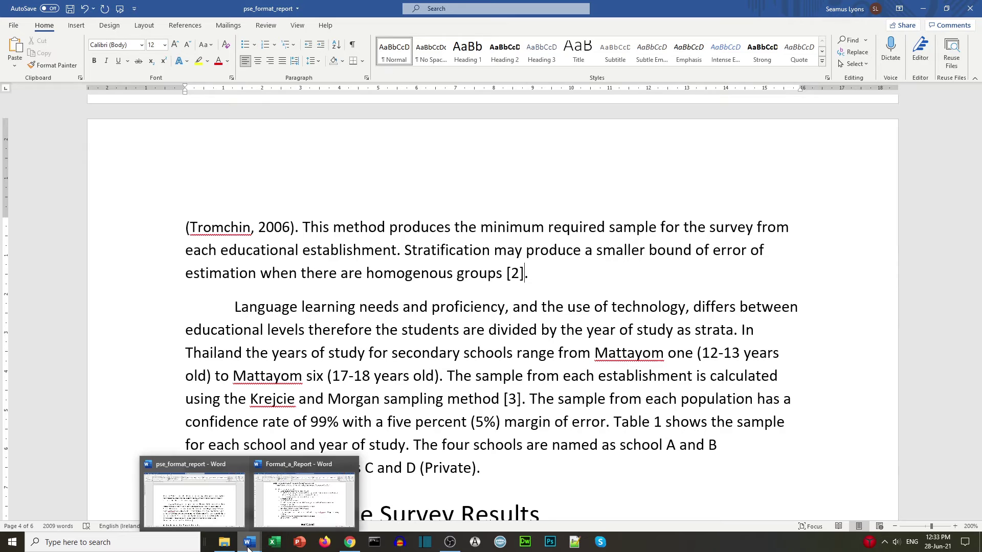
click(287, 498)
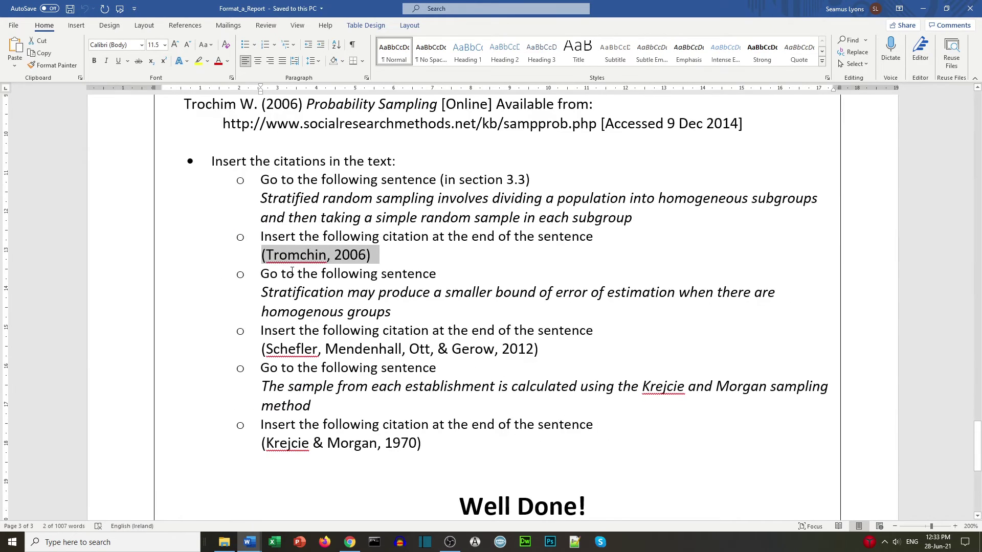
drag(550, 349, 261, 348)
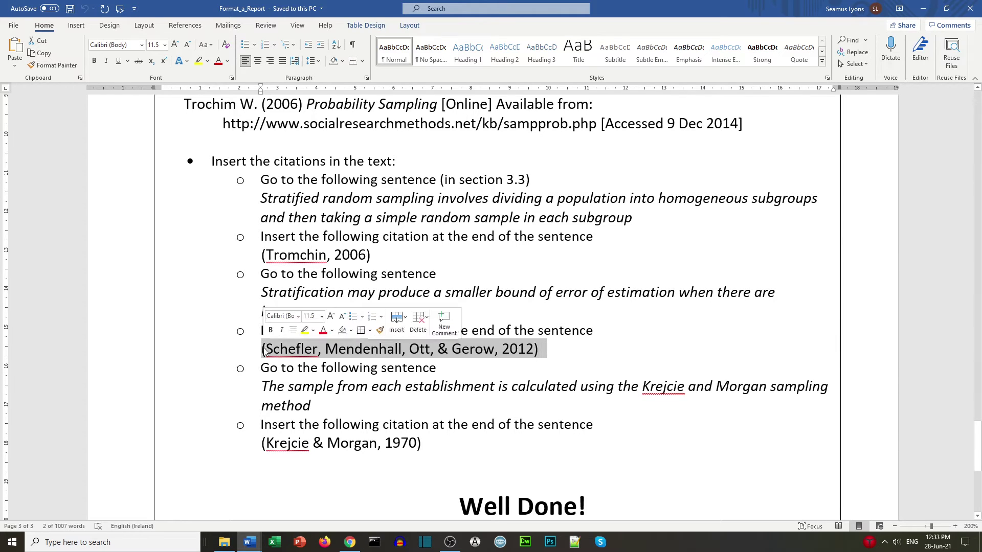
click(42, 54)
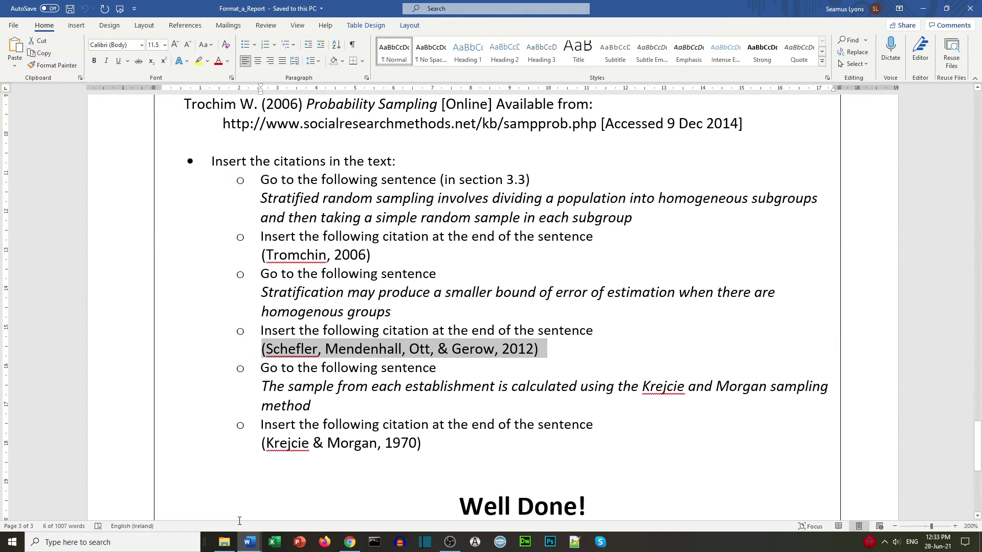
mouse_move(249, 542)
click(194, 500)
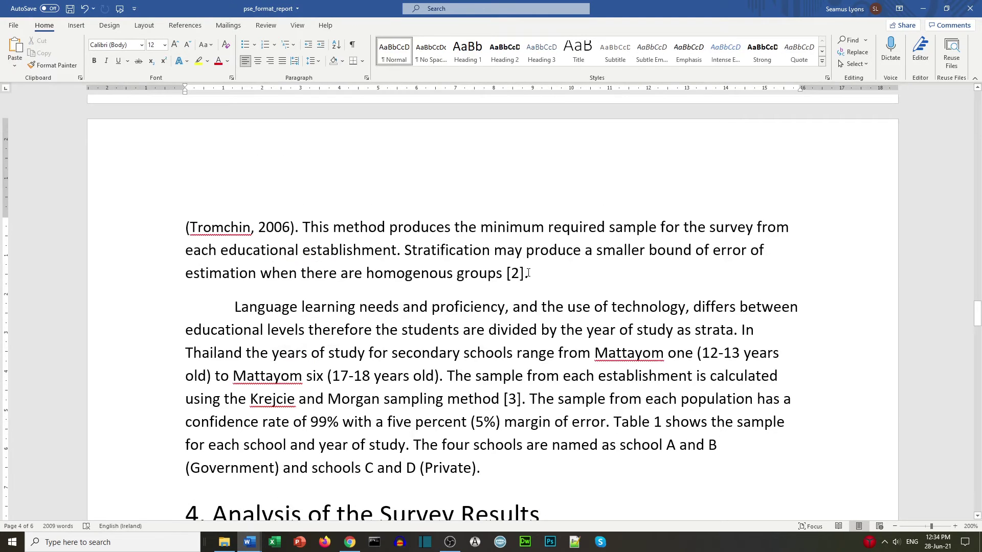